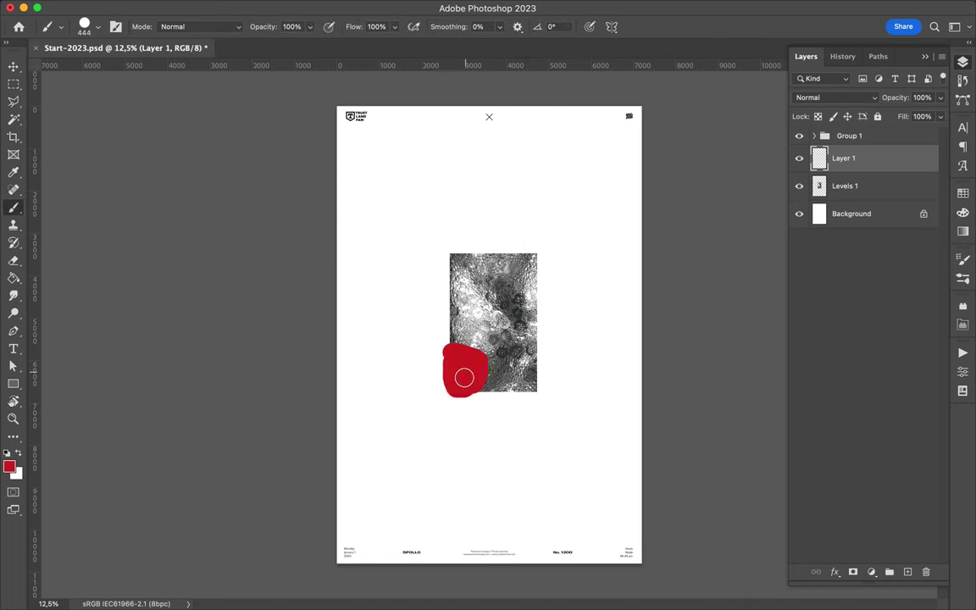
Step: Pick orange, then yellow-green brush colours in the Color Picker
left_click(10, 466)
left_click(566, 96)
left_click(731, 61)
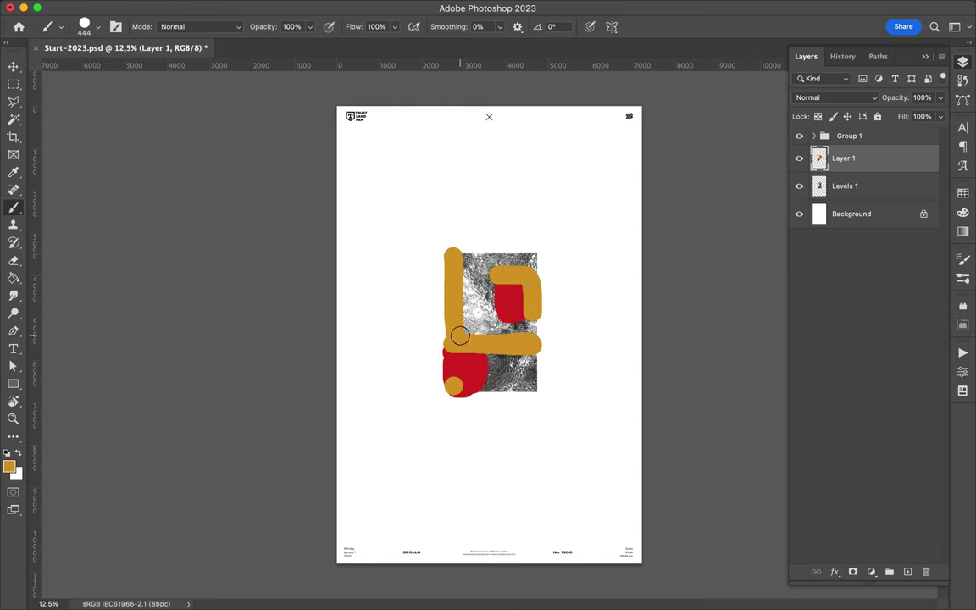
left_click(10, 466)
left_click(610, 272)
left_click(731, 61)
left_click(10, 466)
left_click(582, 81)
left_click(732, 61)
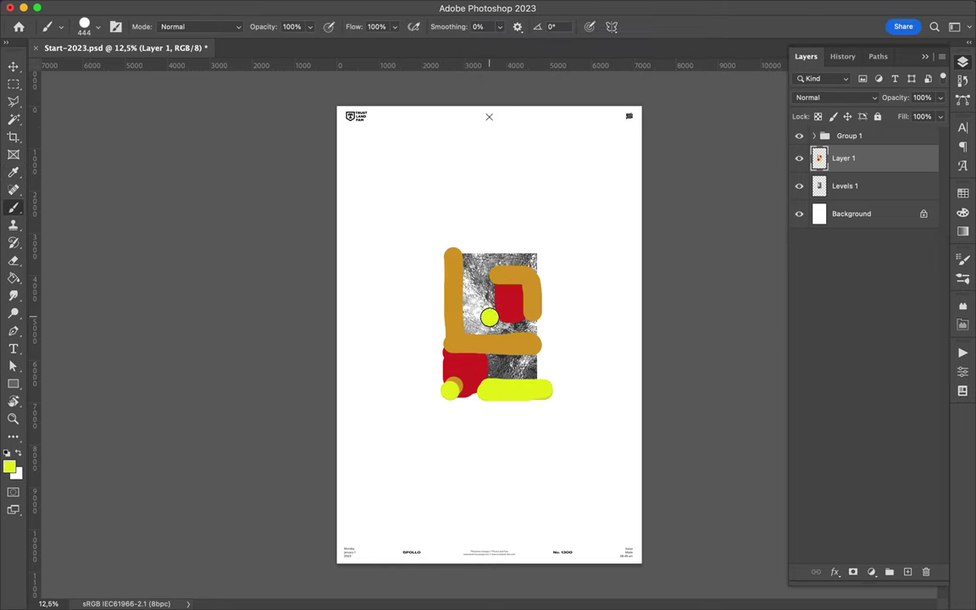
Step: Paint a purple vertical stroke over the texture and clip Layer 1 to the texture rectangle
left_click(11, 466)
left_click(610, 127)
left_click(732, 61)
left_click_drag(470, 255, 471, 324)
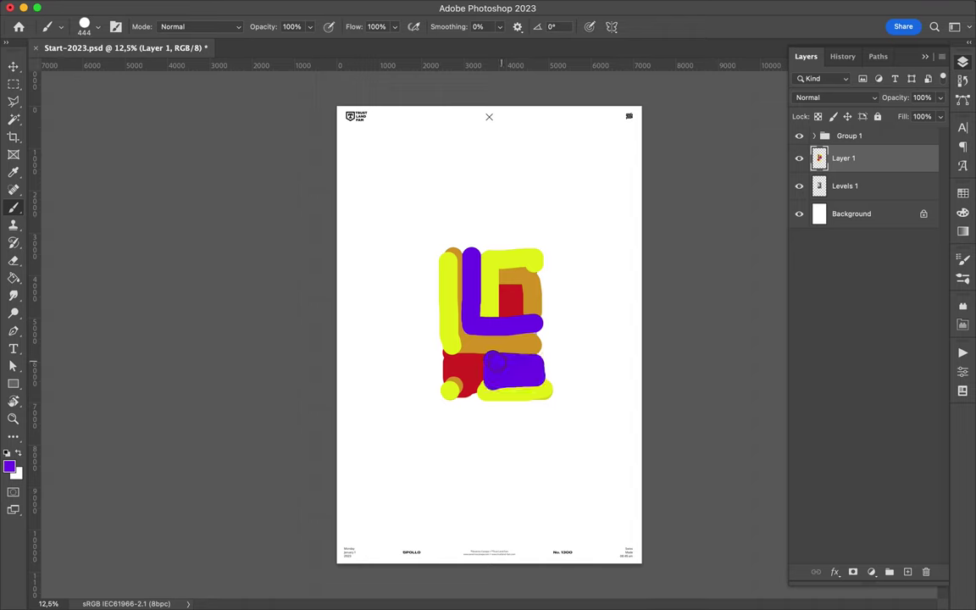
key("v")
key("super+alt+g")
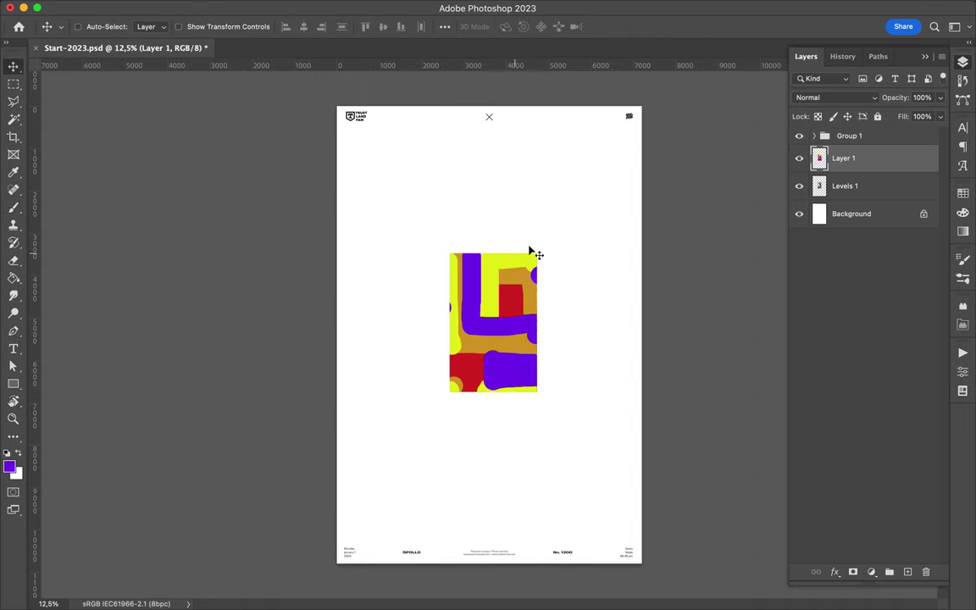
Step: Give the paint copy a large-radius Gaussian Blur and the Vivid Light blend mode
left_click(316, 9)
left_click(542, 232)
left_click_drag(806, 273, 819, 280)
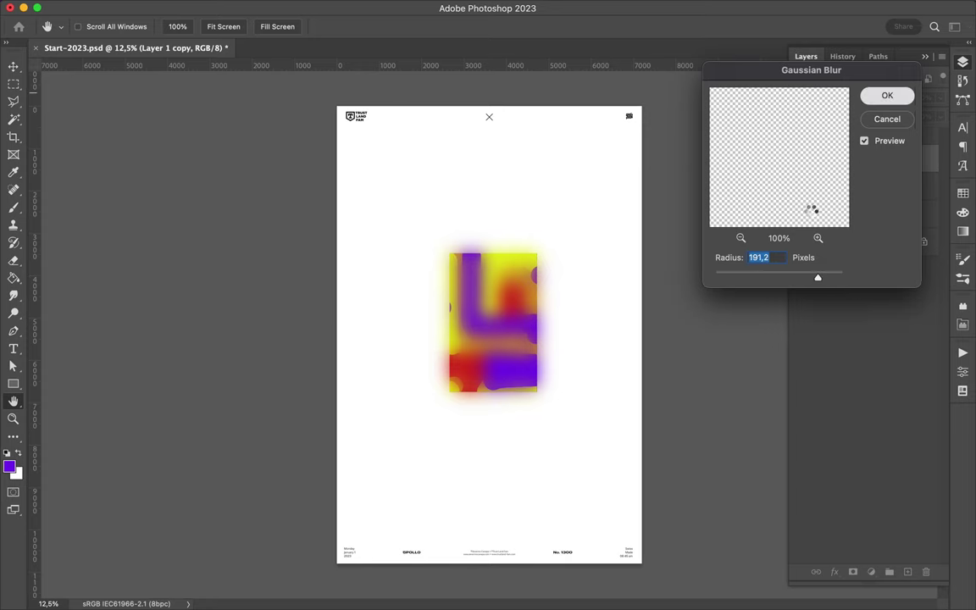
key("Return")
left_click_drag(841, 159, 841, 174)
left_click_drag(841, 160, 841, 174)
left_click_drag(841, 160, 841, 173)
key("ctrl+z")
key("ctrl+z")
key("ctrl+z")
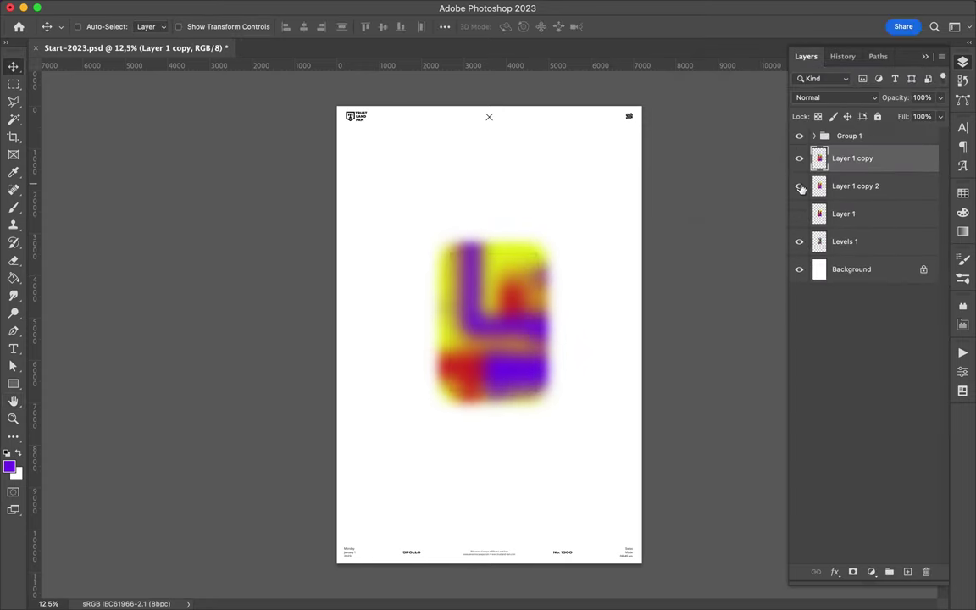
left_click(835, 97)
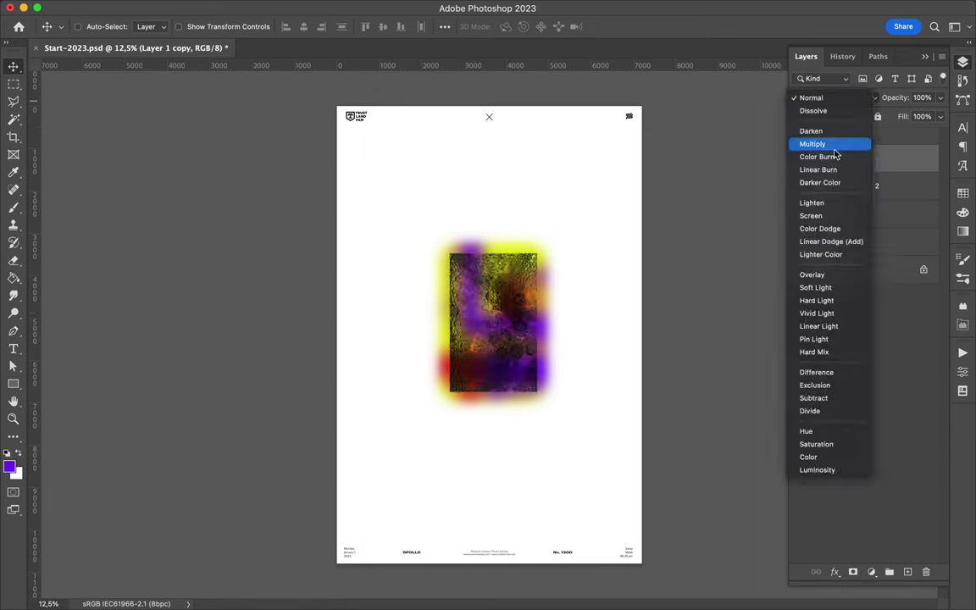
left_click(818, 319)
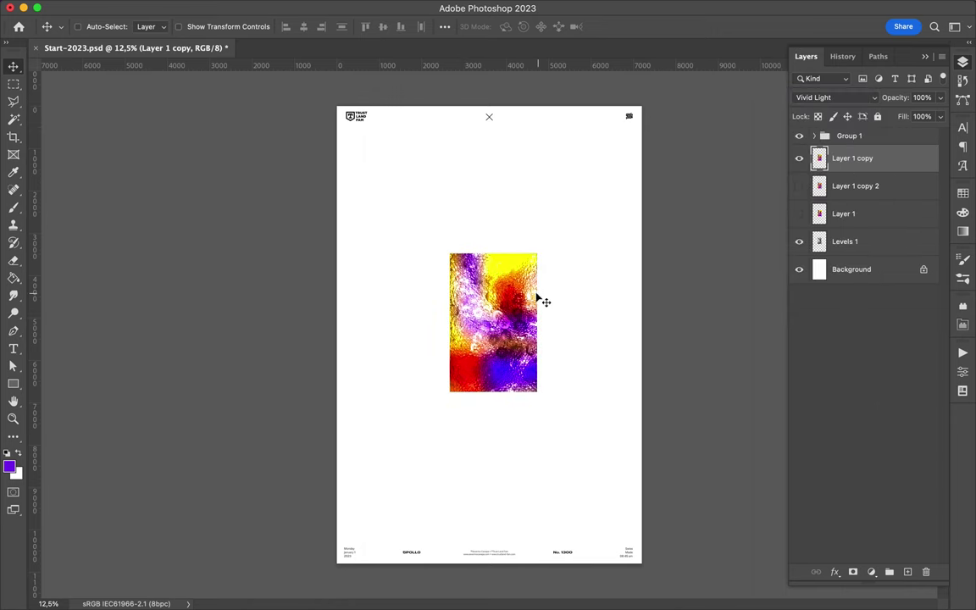
Step: Copy a narrow strip of the texture onto a new layer at the top of the stack
key("m")
left_click(839, 244)
mouse_move(518, 252)
left_mouse_down()
mouse_move(541, 305)
mouse_move(546, 263)
mouse_move(566, 279)
left_mouse_up()
key("ctrl+c")
key("ctrl+v")
key("v")
key("ctrl+bracketright")
key("ctrl+bracketright")
key("ctrl+bracketright")
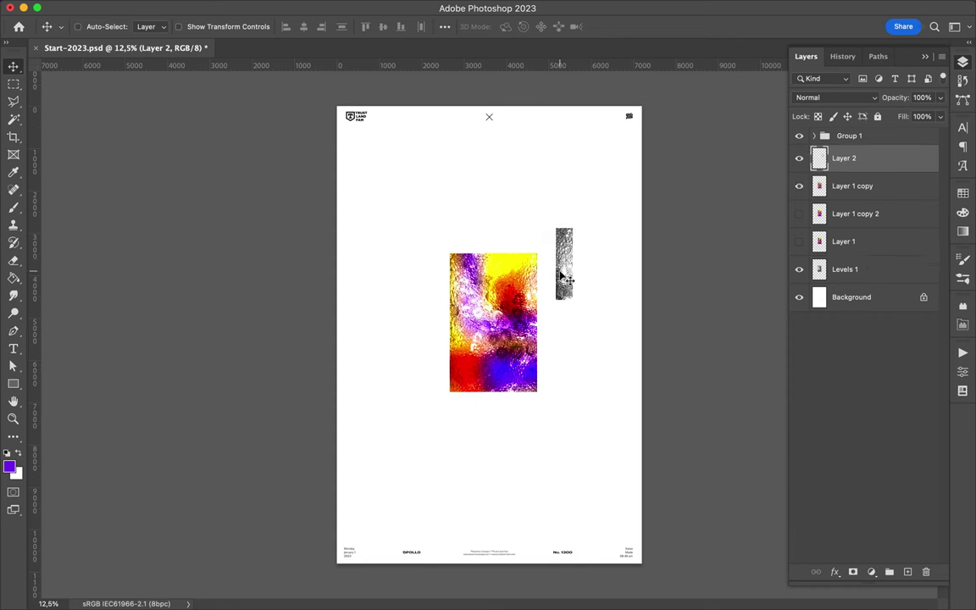
Step: Liquify the grey strip into a tall kinked smear and paint purple over its lower end
key("ctrl+shift+x")
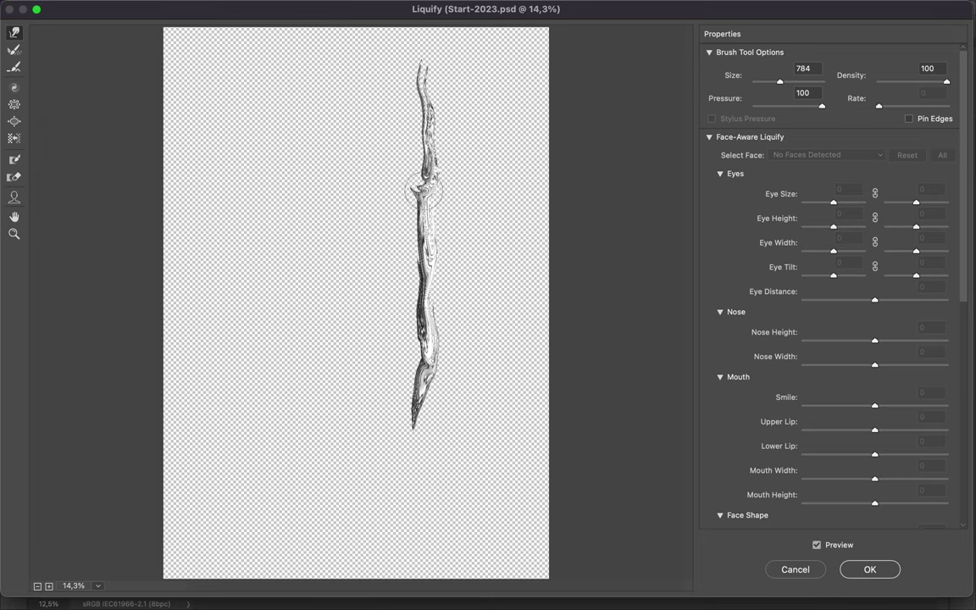
left_click_drag(421, 176, 495, 335)
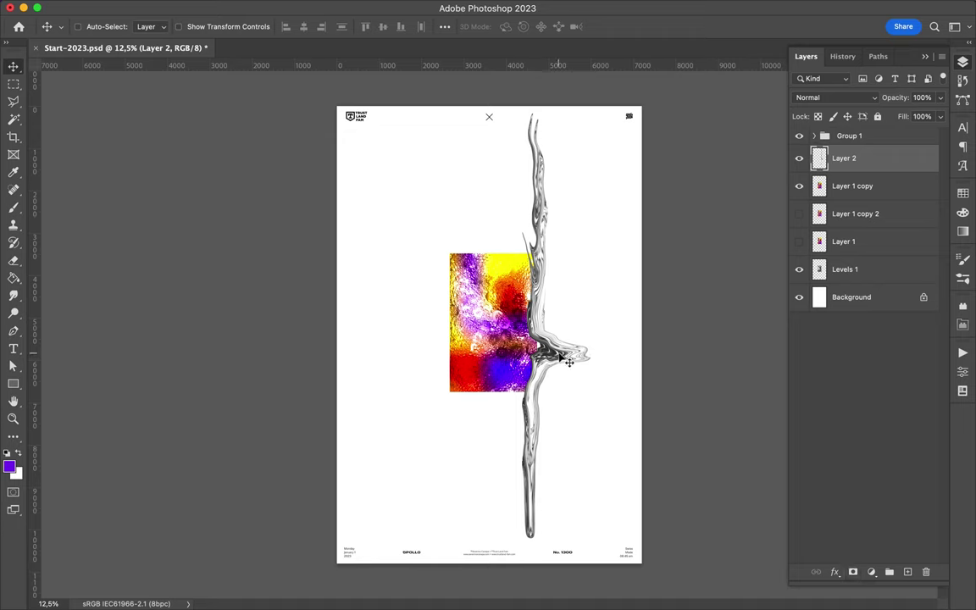
left_click_drag(508, 324, 552, 349)
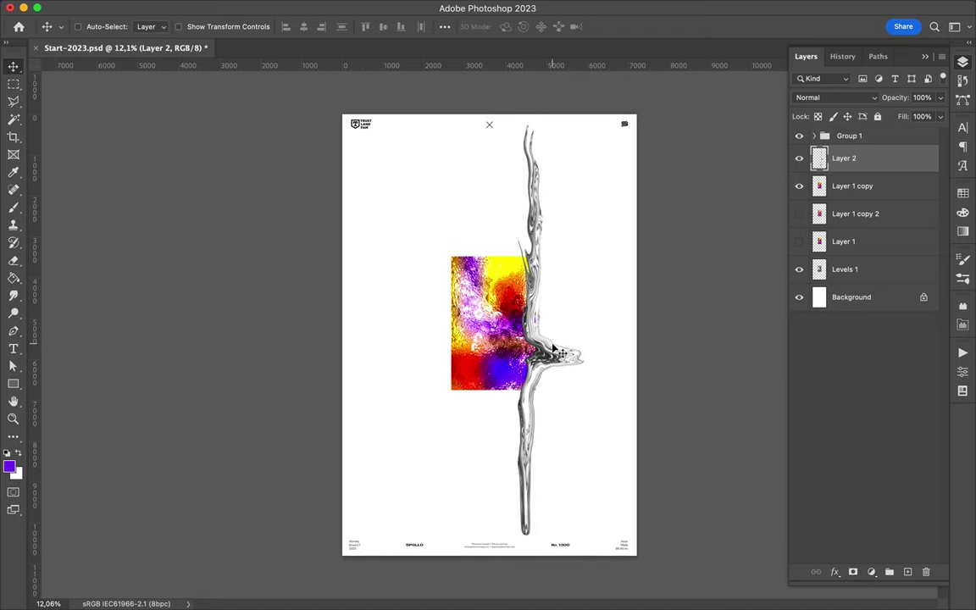
key("b")
left_click_drag(526, 527, 515, 494)
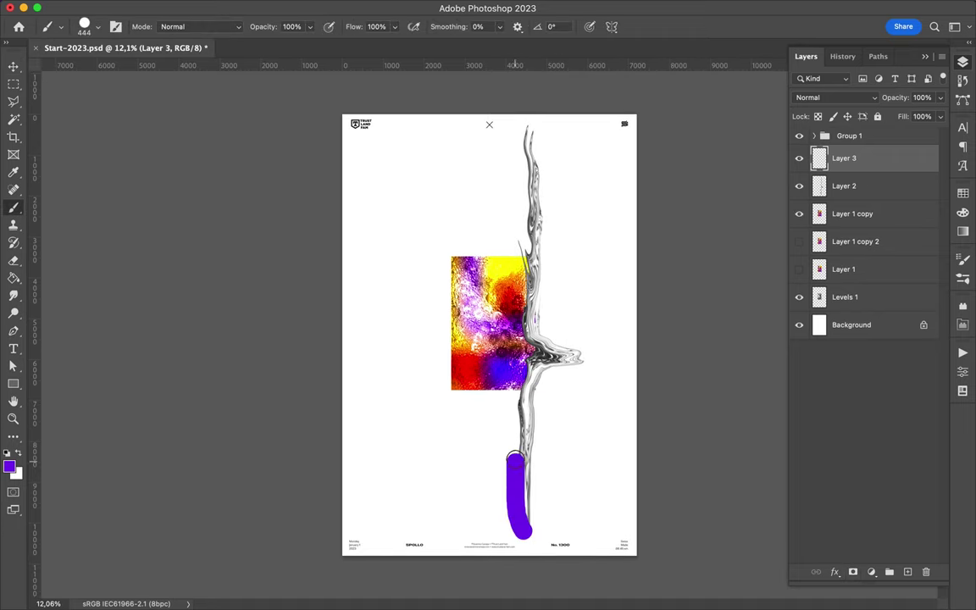
Step: Paint yellow and orange strokes along the smear using Swatches colours
left_click(801, 227)
scroll(549, 164, "up", 2)
scroll(549, 102, "down", 3)
left_click_drag(539, 339, 543, 430)
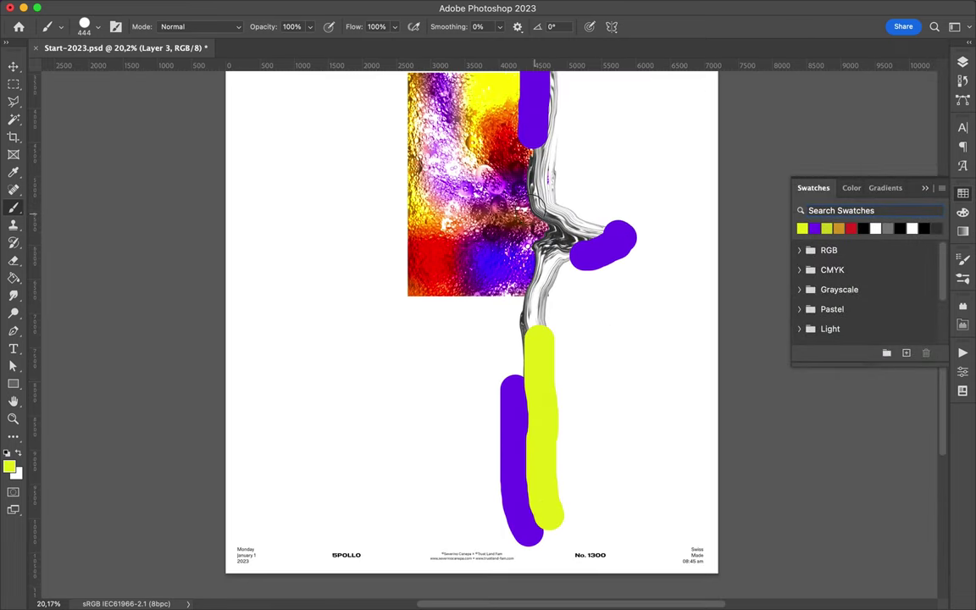
left_click(838, 227)
left_click_drag(543, 316, 593, 231)
Step: Add a vertical orange stroke and several red strokes down the smear
scroll(559, 227, "up", 5)
left_click_drag(569, 182, 553, 373)
left_click_drag(546, 292, 551, 178)
scroll(533, 381, "down", 3)
mouse_move(523, 427)
left_mouse_down()
mouse_move(523, 521)
mouse_move(533, 427)
left_mouse_up()
scroll(534, 423, "down", 4)
scroll(526, 381, "down", 3)
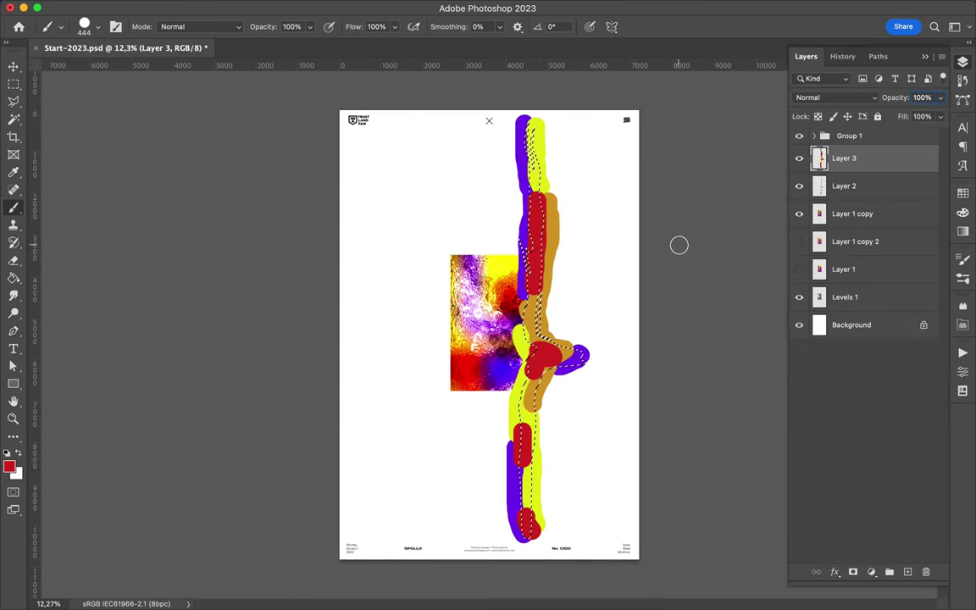
Step: Gaussian Blur the smear paint, then duplicate it and merge the copies into one layer
left_click(316, 7)
left_click(542, 230)
key("Return")
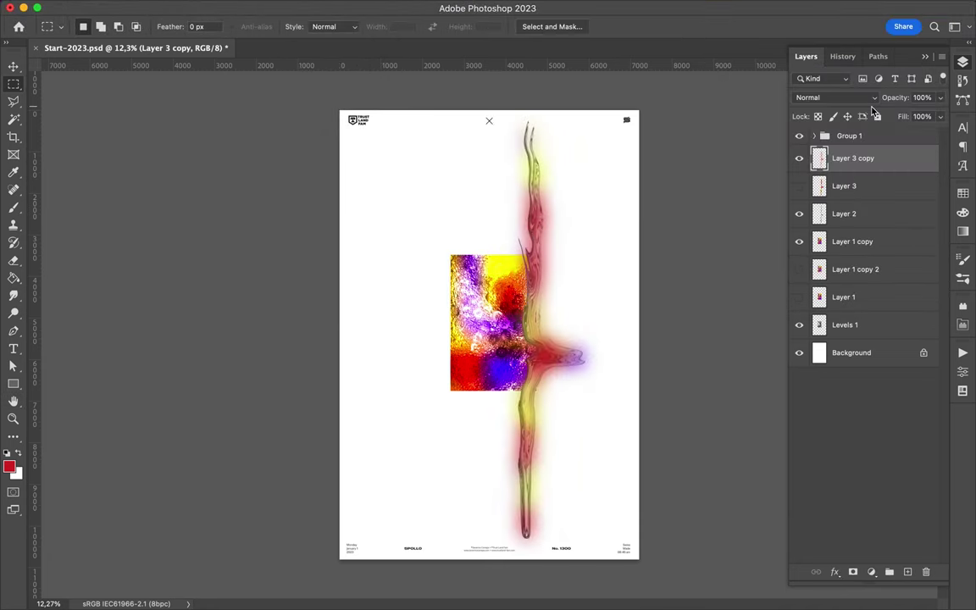
key("ctrl+j")
key("ctrl+j")
key("ctrl+j")
key("ctrl+j")
left_click(846, 269, "shift")
key("ctrl+e")
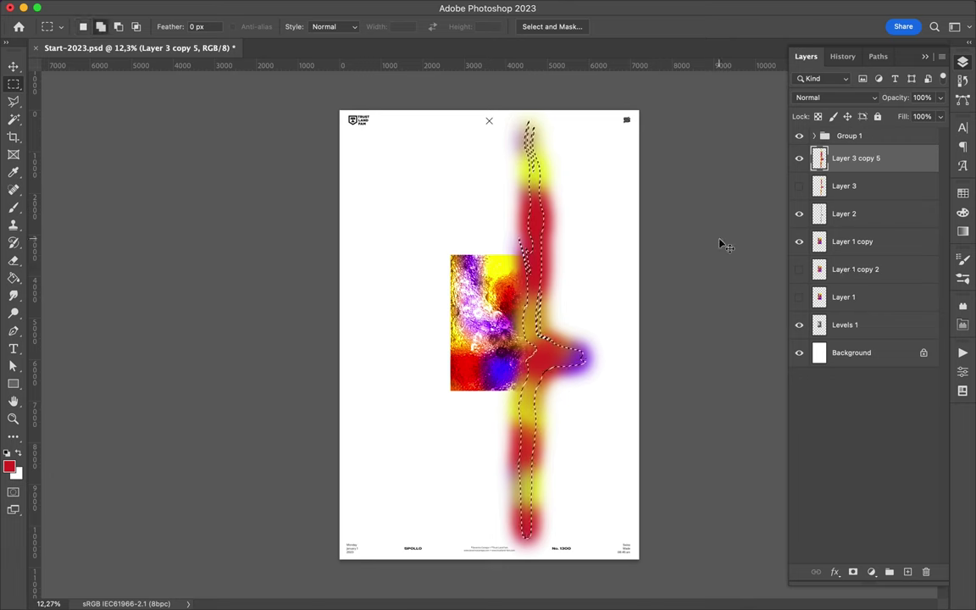
Step: Clip the merged paint to the smear in Vivid Light and add a Hue/Saturation adjustment
key("v")
left_click(835, 97)
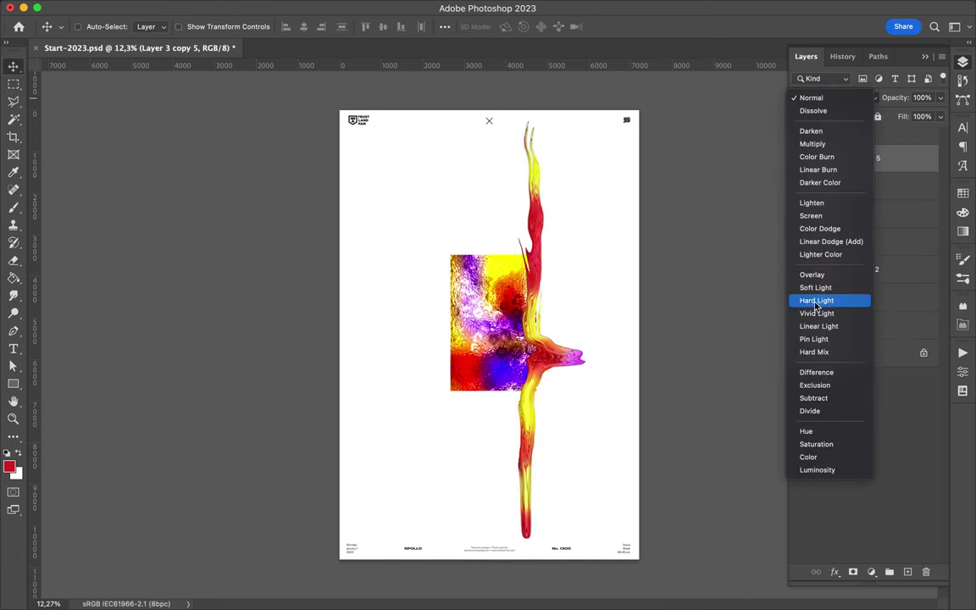
left_click(816, 300)
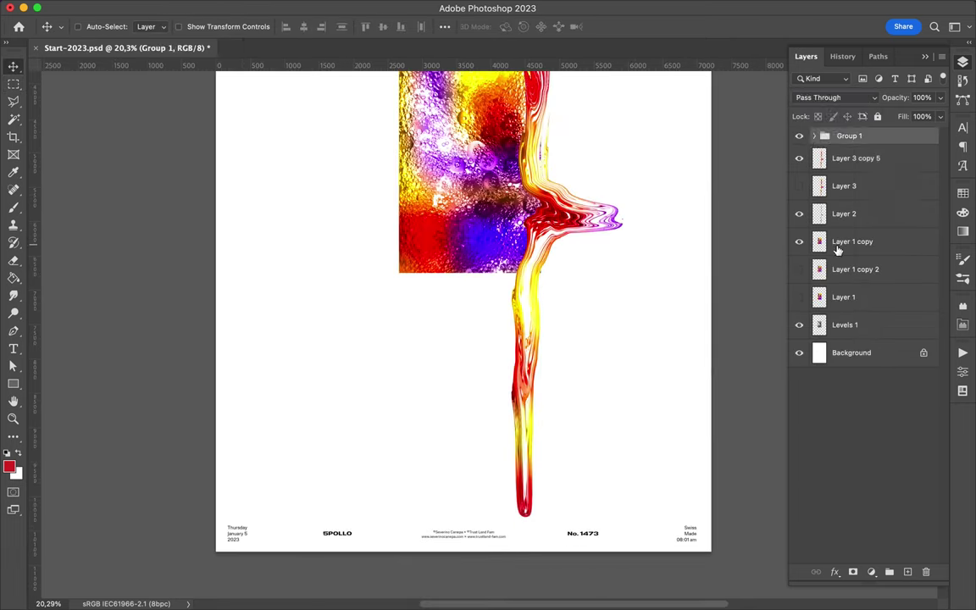
left_click(855, 158)
left_click(872, 571)
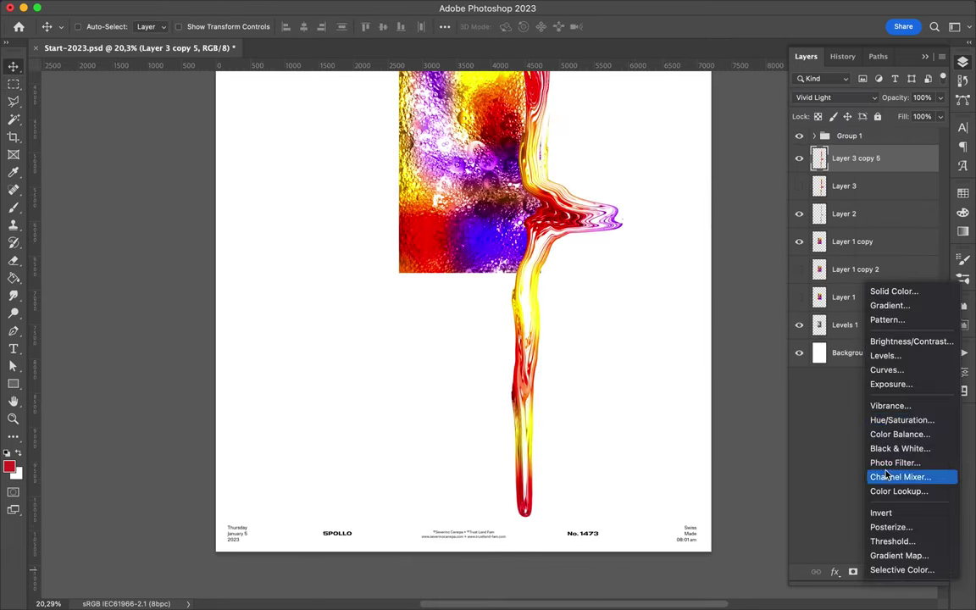
Step: Shift the Hue/Saturation hue toward magenta and blue, clipped to the smear paint
left_click(827, 423)
left_click_drag(836, 428, 895, 427)
key("ctrl+alt+g")
scroll(652, 285, "up", 3)
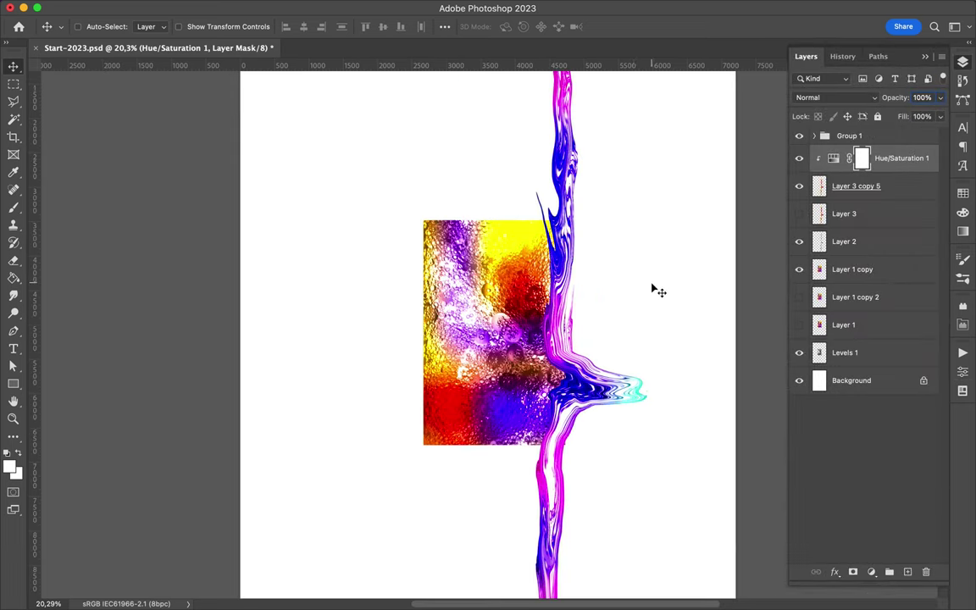
scroll(651, 285, "down", 3)
scroll(610, 279, "down", 1)
Step: Copy a piece of texture to a new layer and liquify it into a wide horizontal wave
key("m")
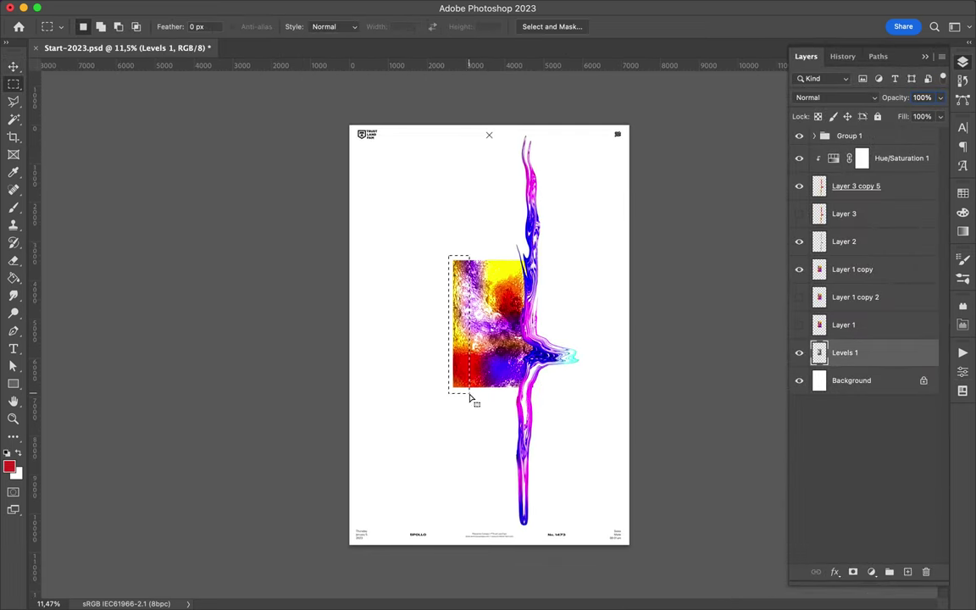
key("ctrl+j")
key("v")
left_click_drag(465, 348, 399, 409)
right_click(399, 408)
left_click(315, 7)
left_click(327, 133)
mouse_move(278, 297)
left_mouse_down()
mouse_move(327, 403)
mouse_move(479, 323)
mouse_move(244, 300)
mouse_move(353, 244)
mouse_move(404, 246)
mouse_move(348, 305)
mouse_move(354, 299)
mouse_move(316, 413)
mouse_move(454, 424)
mouse_move(262, 391)
mouse_move(398, 279)
mouse_move(479, 305)
mouse_move(432, 334)
mouse_move(373, 313)
mouse_move(237, 305)
left_mouse_up()
left_click(869, 569)
Step: Move the blob to the lower poster and shrink it with Free Transform
left_click_drag(542, 449, 584, 399)
key("ctrl+z")
left_click_drag(800, 352, 838, 158)
left_click_drag(474, 458, 506, 417)
key("ctrl+t")
mouse_move(581, 457)
left_mouse_down()
mouse_move(526, 392)
mouse_move(559, 400)
left_mouse_up()
key("Return")
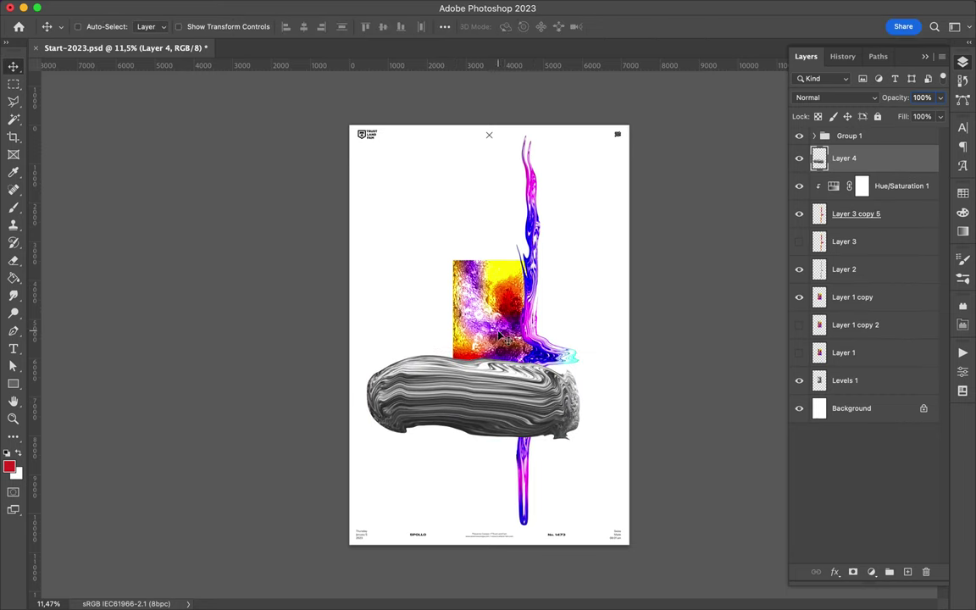
Step: Place a rotated, stretched copy of the colour paint above the blob
left_click(851, 296)
left_click_drag(694, 462, 420, 356)
left_click_drag(856, 305, 847, 151)
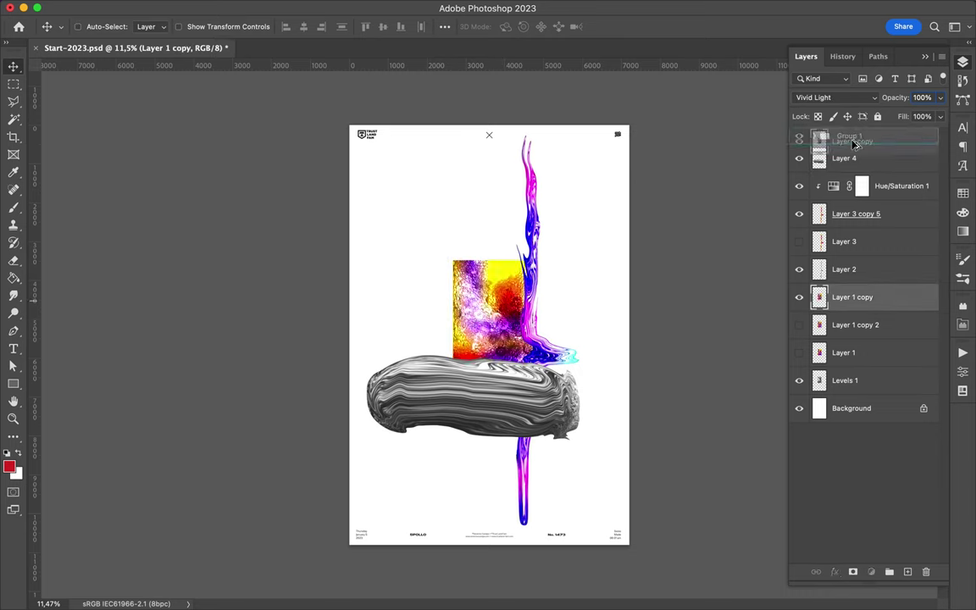
key("ctrl+t")
left_click_drag(508, 365, 385, 432)
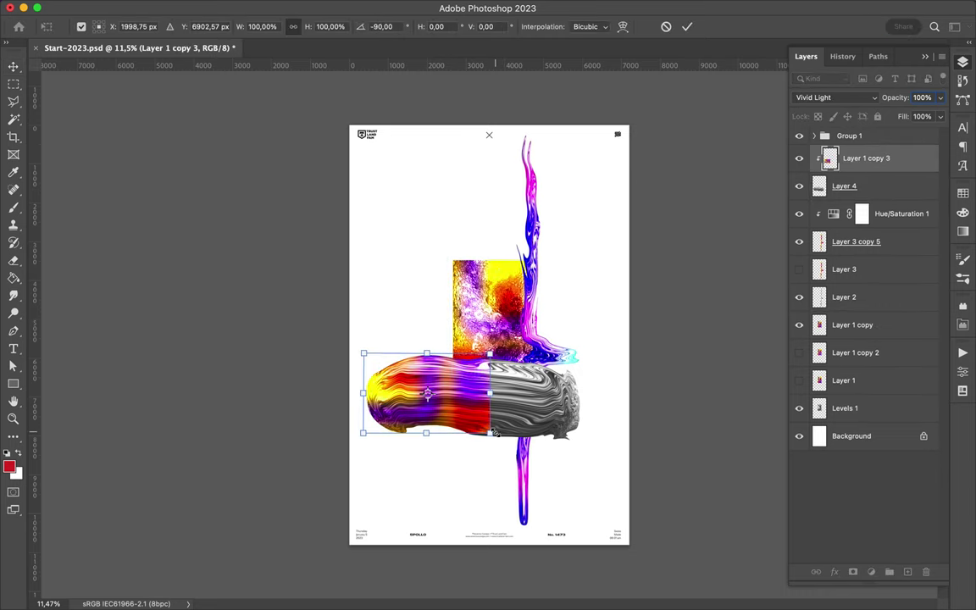
left_click_drag(490, 437, 587, 446)
key("Return")
Step: Add Hue/Saturation 2 at −107 hue, clipped to the blob for magenta and green
left_click(870, 572)
left_click(872, 477)
left_click_drag(839, 431, 773, 431)
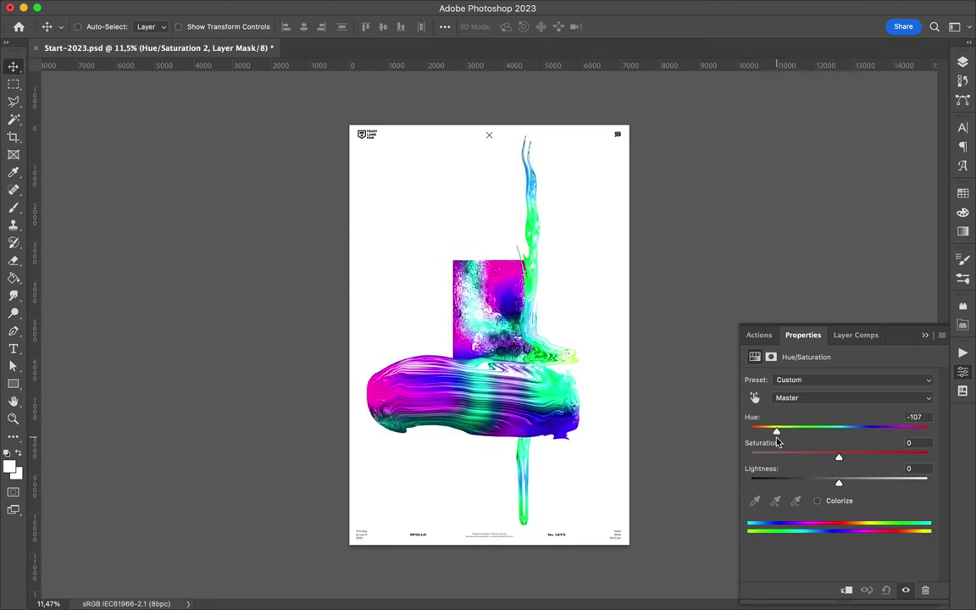
left_click(962, 62)
key("ctrl+alt+g")
Step: Hide the texture rectangle and set Hue/Saturation 1 hue to +34
left_click(807, 363)
left_click(799, 352)
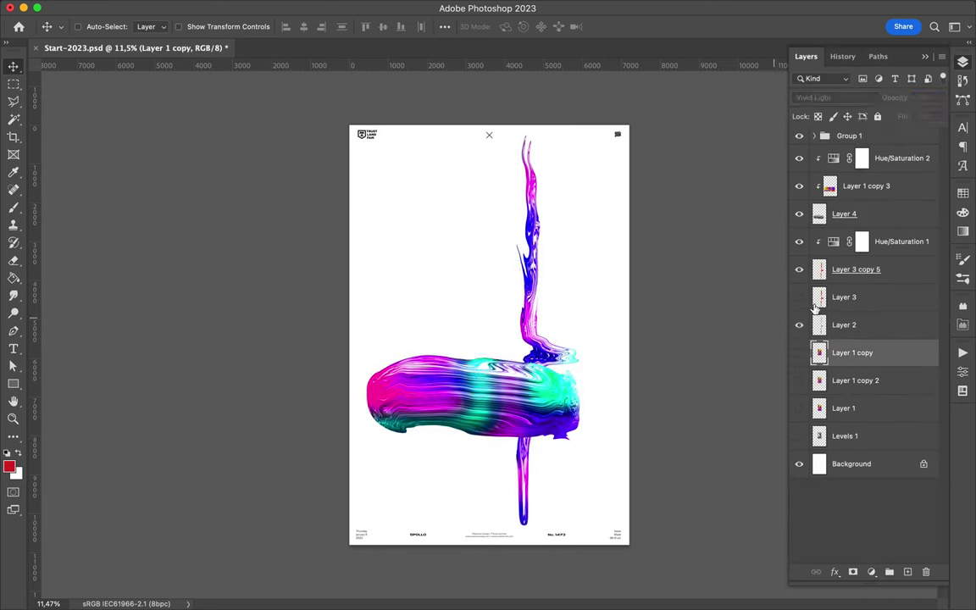
double_click(833, 244)
left_click_drag(801, 432, 870, 431)
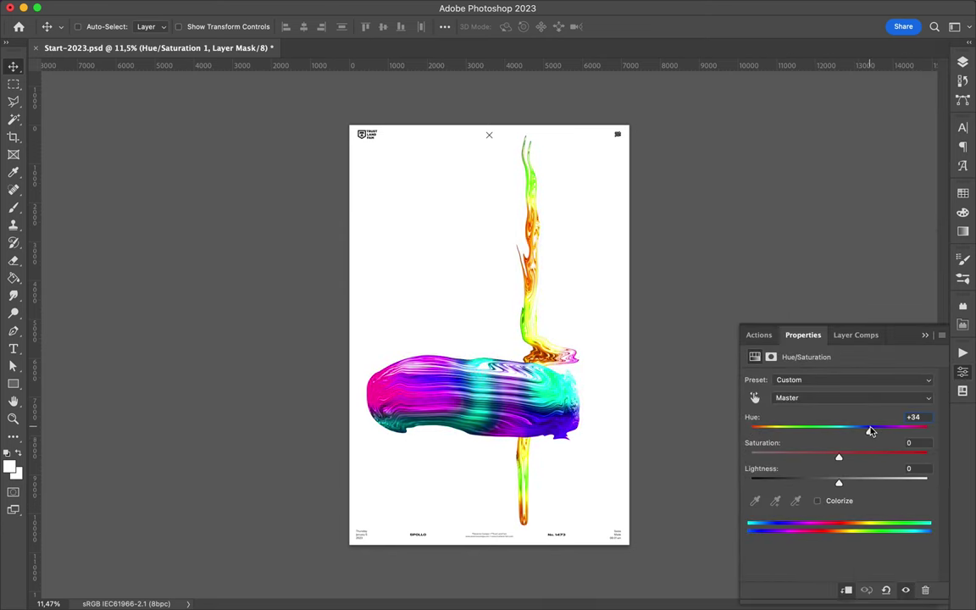
Step: Switch to the Rectangle tool and open its fill colour picker
key("u")
left_click(150, 26)
left_click(234, 53)
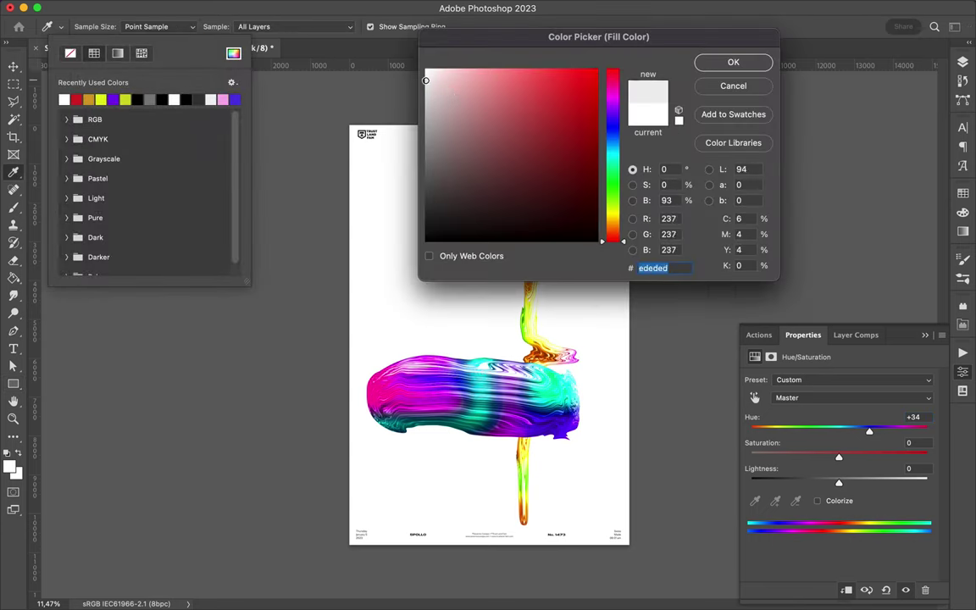
Step: Draw a light grey rectangle over the right half and move it beneath the artwork
left_click(721, 65)
left_click_drag(489, 120, 641, 553)
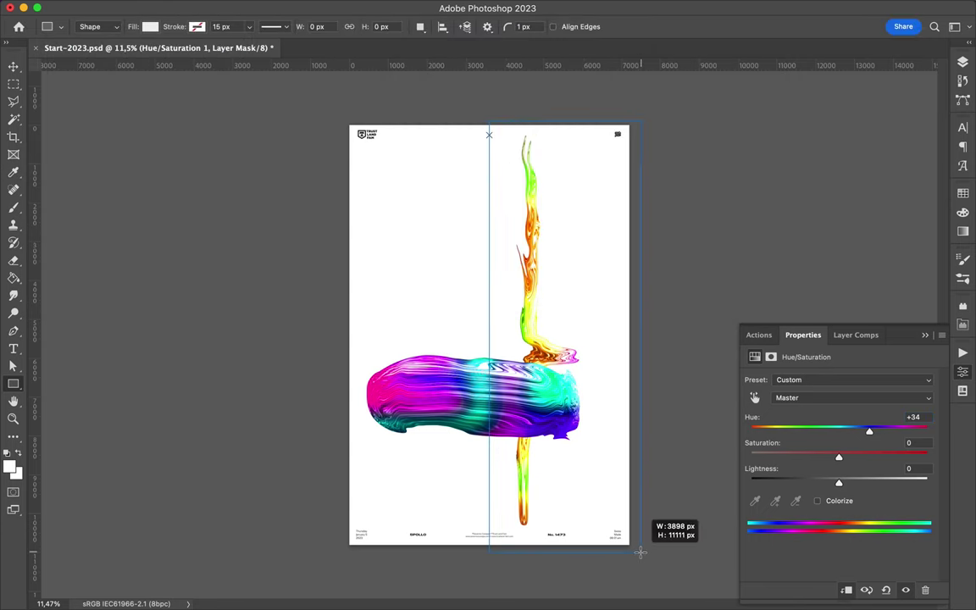
scroll(573, 360, "up", 10)
key("v")
scroll(577, 332, "down", 3)
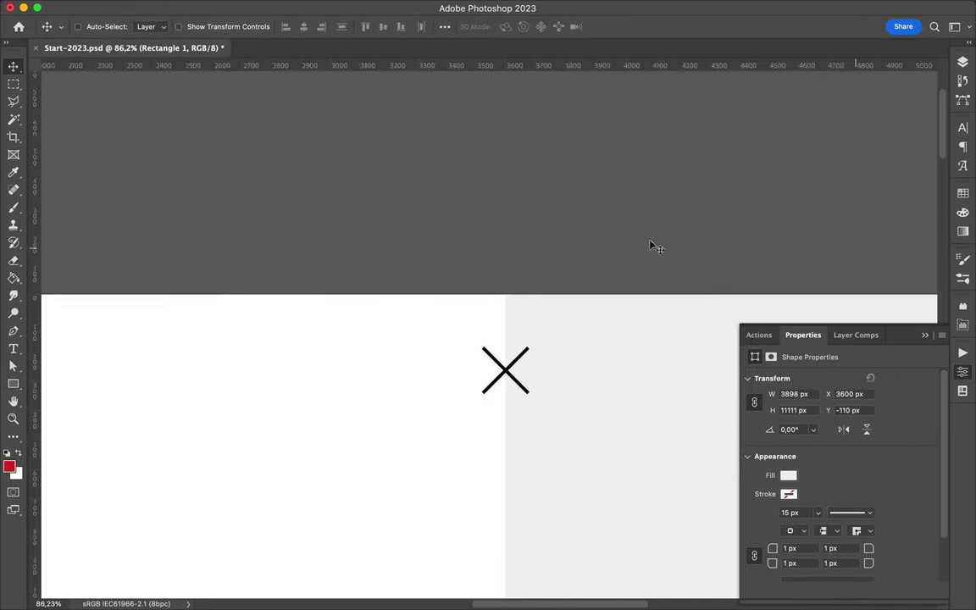
scroll(653, 248, "down", 5)
scroll(501, 435, "down", 1)
key("F7")
left_click_drag(861, 363, 875, 258)
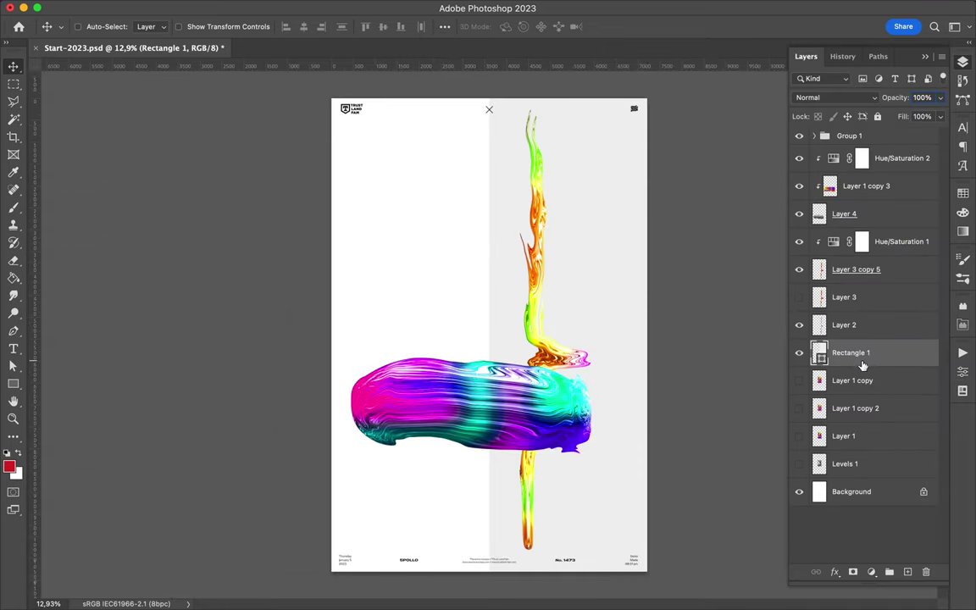
Step: Move Layer 2 above Layer 3 and reposition the vertical splash higher on the page
left_click(877, 251)
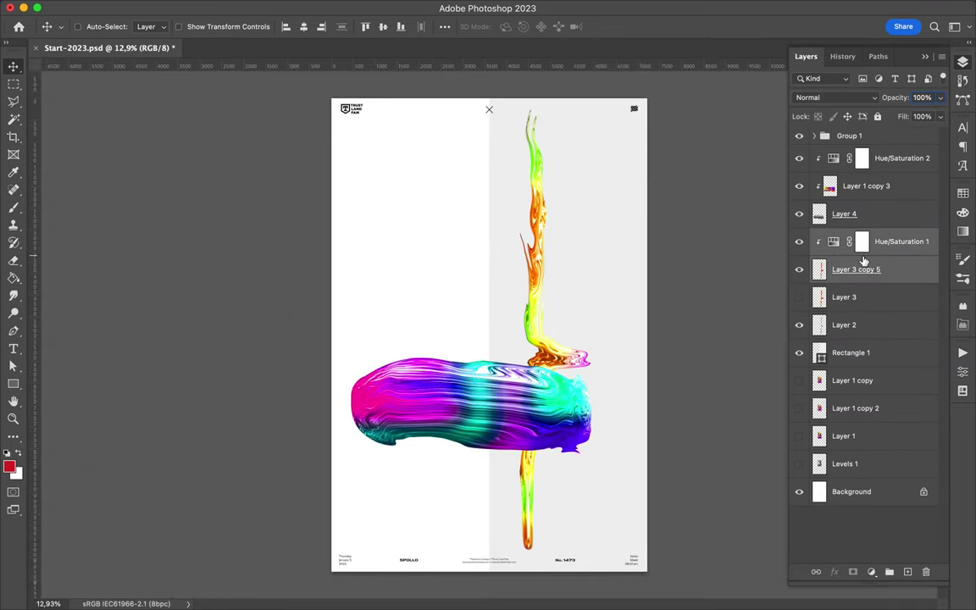
left_click(839, 297)
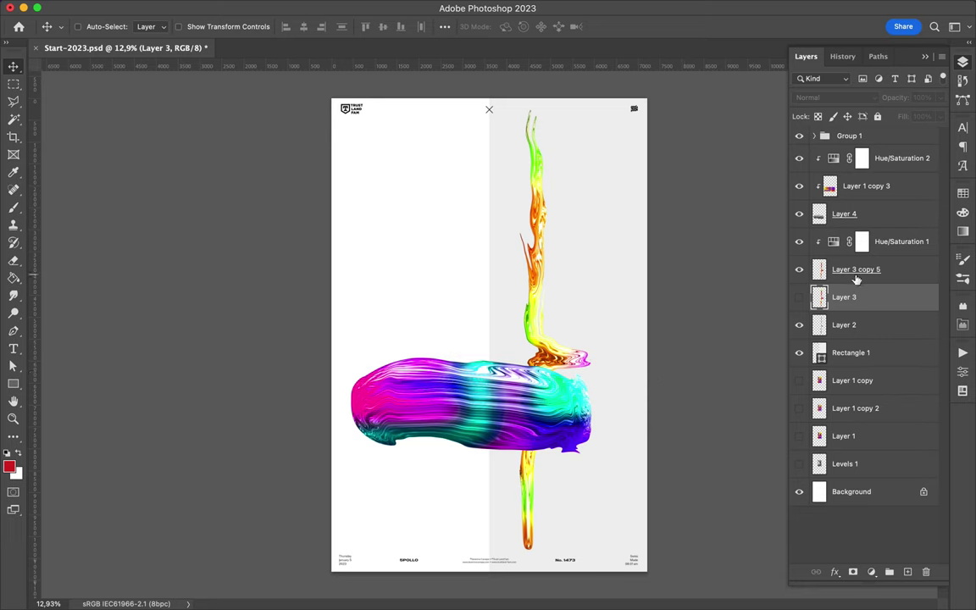
left_click(857, 270)
left_click(844, 324, "super")
left_click_drag(847, 324, 856, 292)
mouse_move(536, 230)
left_mouse_down()
mouse_move(583, 366)
mouse_move(569, 347)
left_mouse_up()
Step: Adjust Hue/Saturation 1 and place a splash layer copy above it
left_click(862, 242)
left_click_drag(839, 431, 828, 434)
left_click(963, 64)
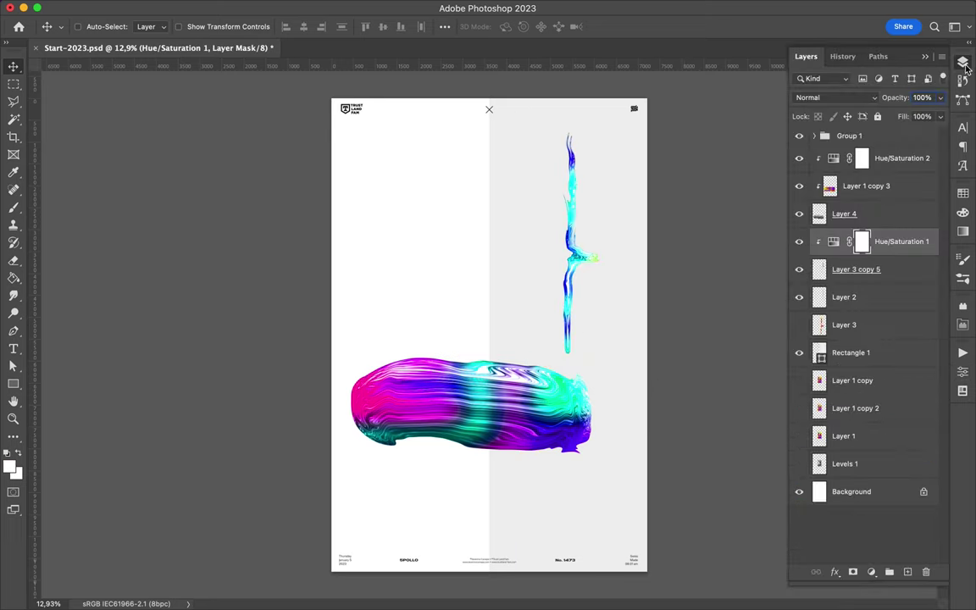
left_click(855, 270)
mouse_move(855, 269)
left_mouse_down()
mouse_move(882, 264)
mouse_move(798, 227)
left_mouse_up()
Step: Select the splash layers and group them with Cmd+G
left_click(844, 214)
left_click(898, 158, "shift")
key("super+g")
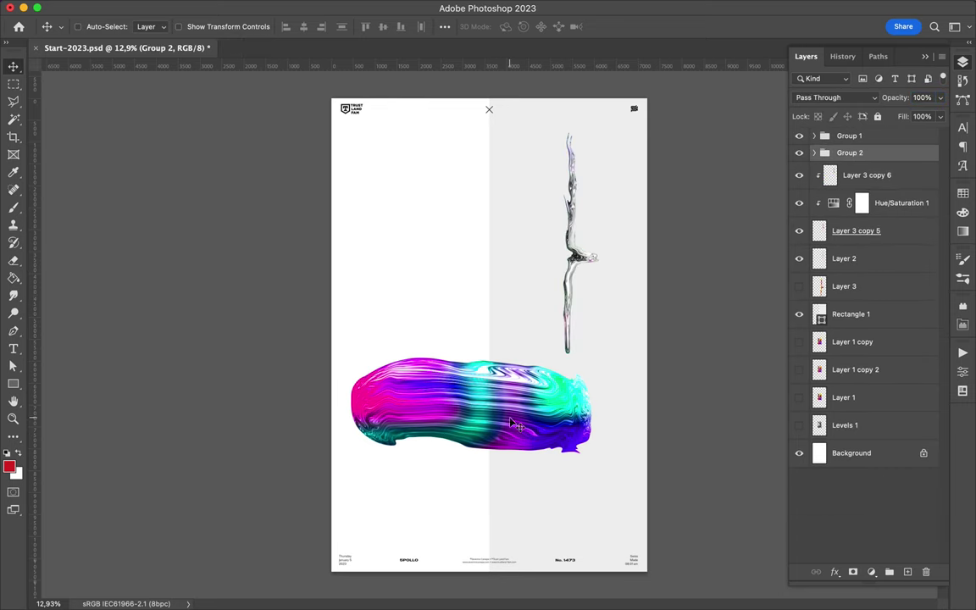
Step: Rename the new group to Shap 1 and Group 1 to Layout
double_click(844, 153)
type("Shap 1")
double_click(850, 136)
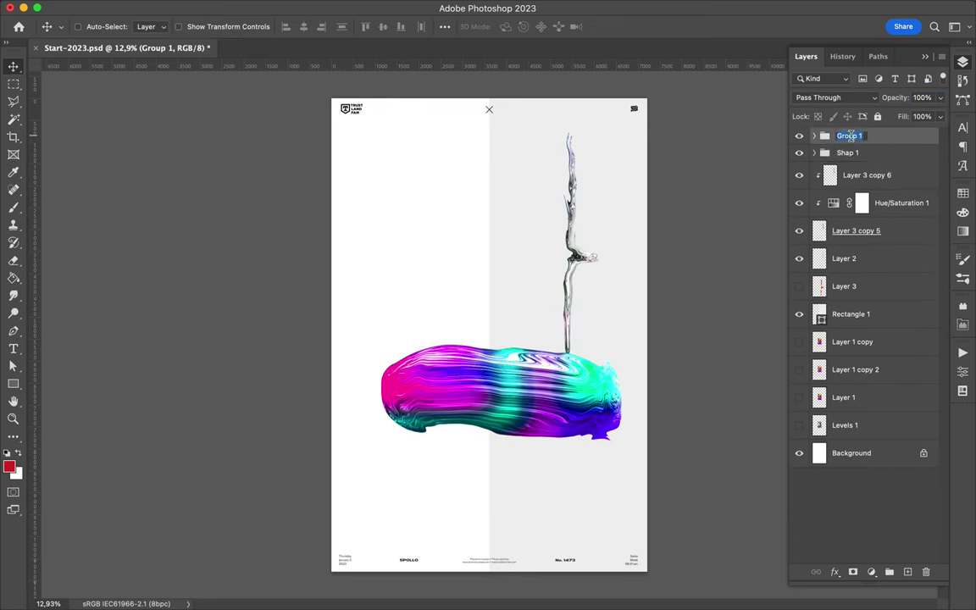
Step: Rotate the Shap 1 neon smear group 86° upright and move it higher
left_click(511, 391)
key("super+t")
left_click_drag(365, 460, 436, 258)
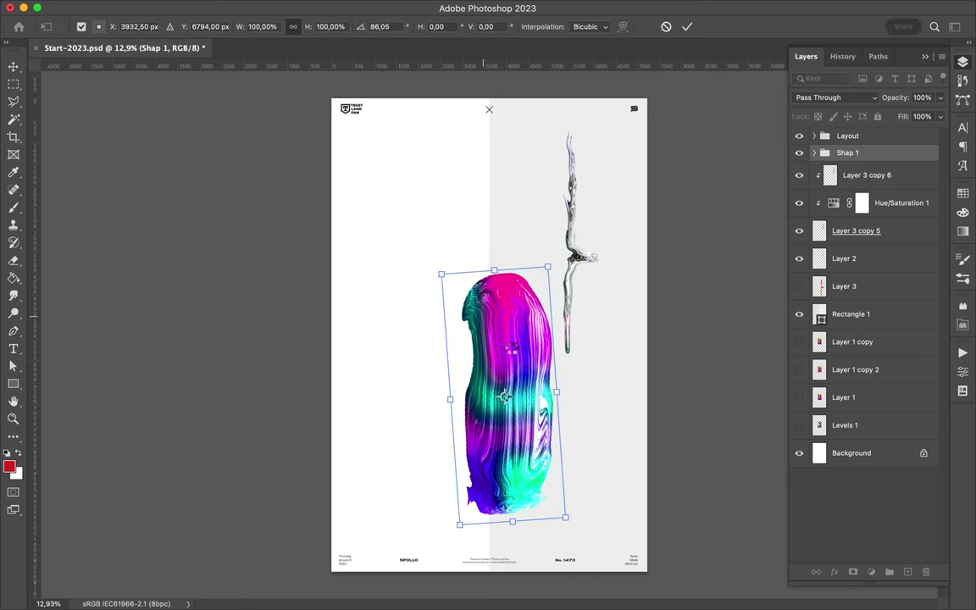
left_click_drag(504, 396, 490, 331)
key("Return")
Step: Hide three splash layers, centre the smear and stretch it to about 136% height
left_click(864, 175)
left_click_drag(799, 175, 799, 231)
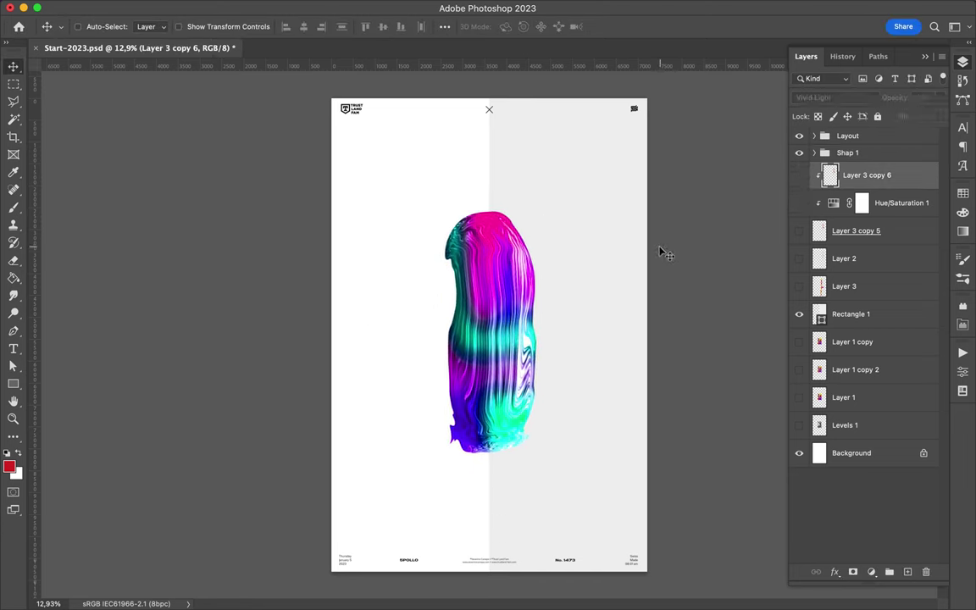
left_click_drag(525, 271, 530, 266)
key("super+t")
left_click_drag(486, 426, 491, 471)
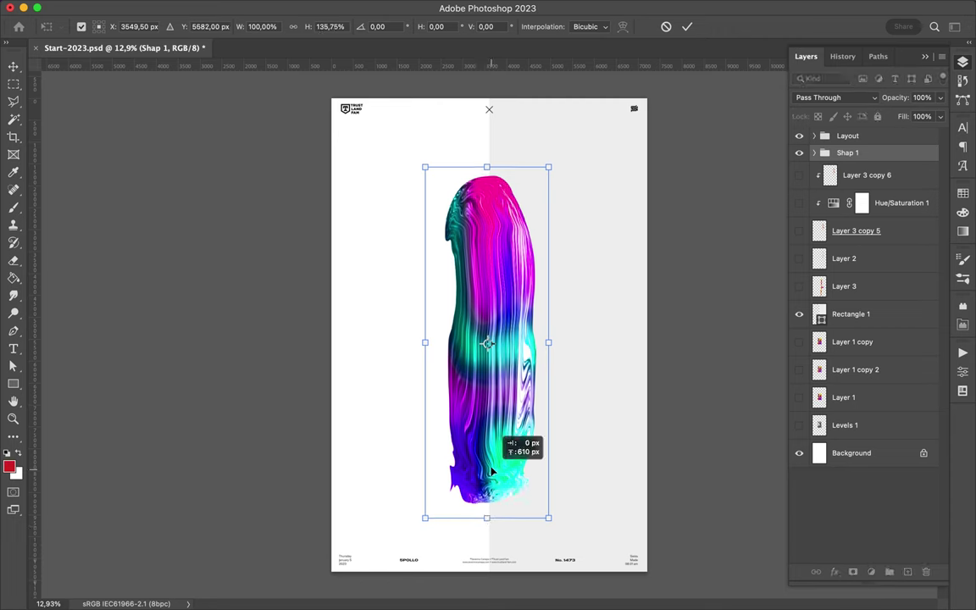
Step: Duplicate Layer 4 and apply a High Pass filter with radius 40,2
left_click(856, 227)
key("super+j")
left_click(315, 8)
left_click(542, 311)
left_click_drag(76, 217, 79, 219)
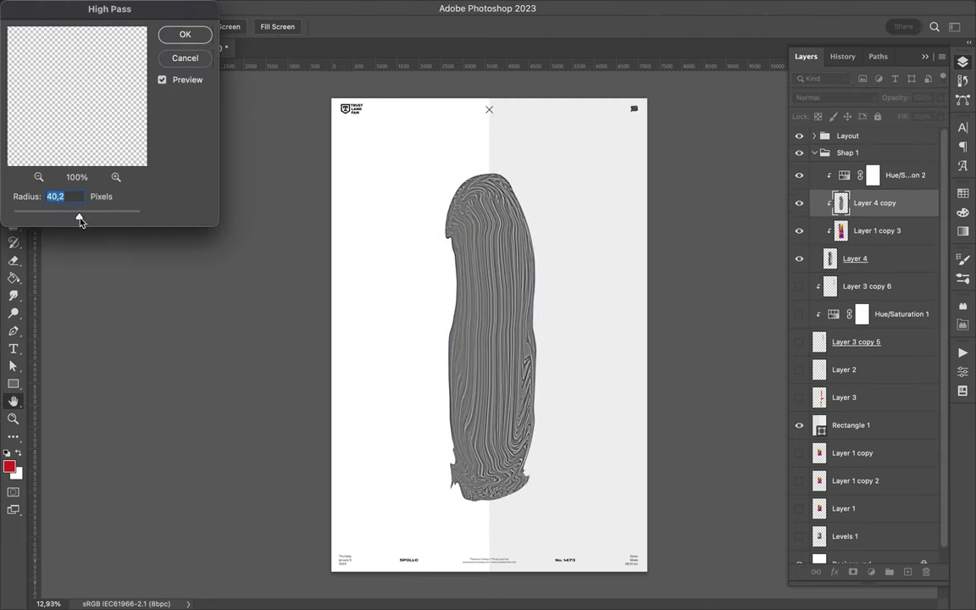
key("Return")
Step: Blend the high-pass copy as Linear Dodge (Add) at 21% fill, and nudge the smear up
left_click(821, 98)
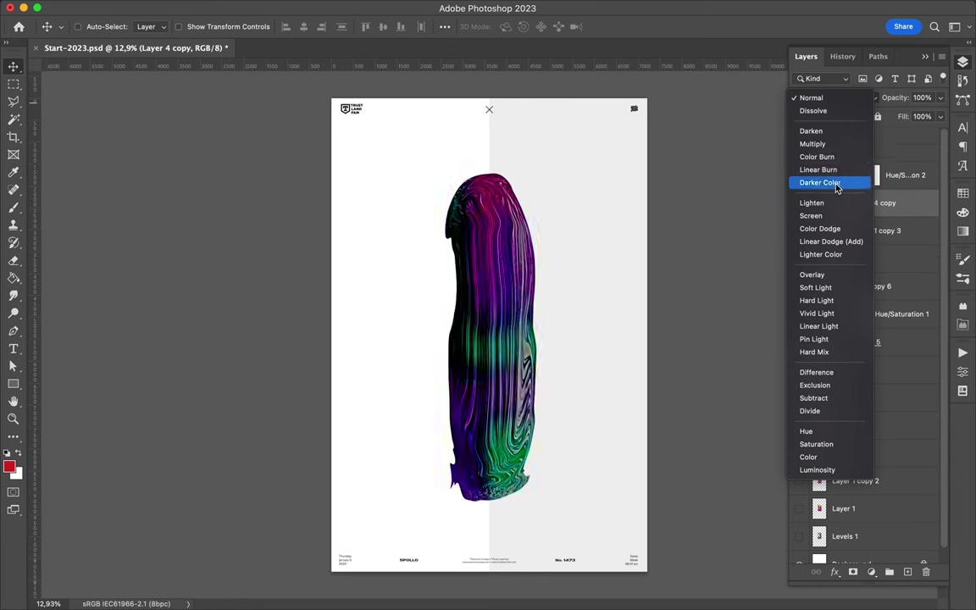
left_click(830, 241)
left_click_drag(940, 116, 891, 138)
left_click(887, 157)
left_click_drag(522, 284, 523, 273)
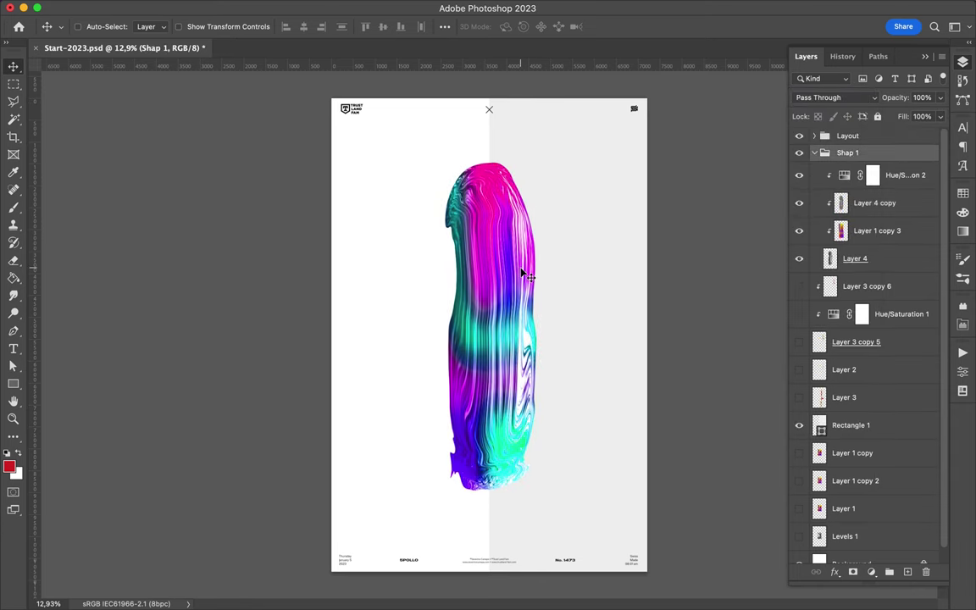
Step: Sample a purple from the smear and make it the Layout text colour
key("i")
left_click(437, 255)
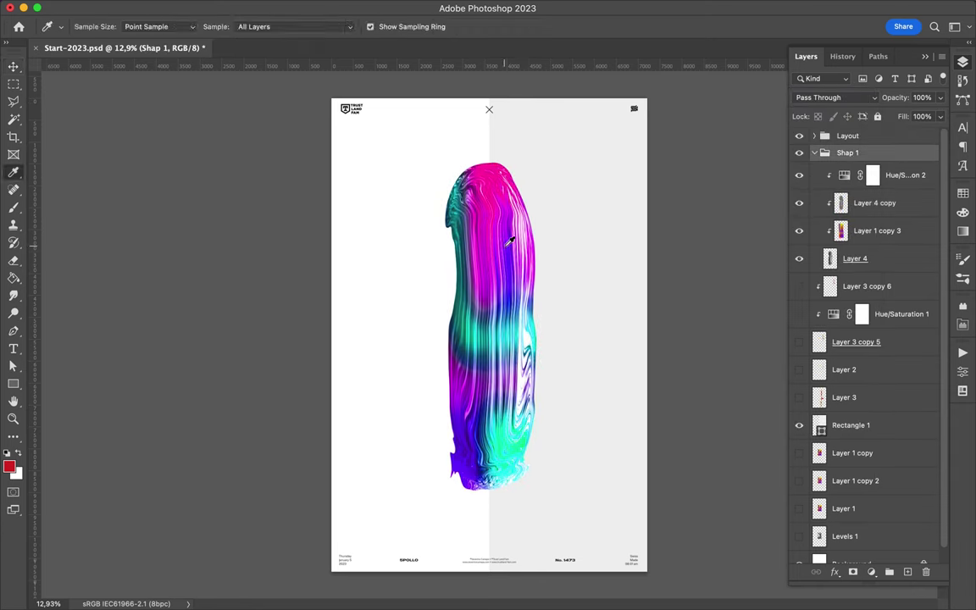
left_click(814, 136)
left_click(963, 127)
left_click(927, 206)
left_click(963, 193)
left_click(802, 227)
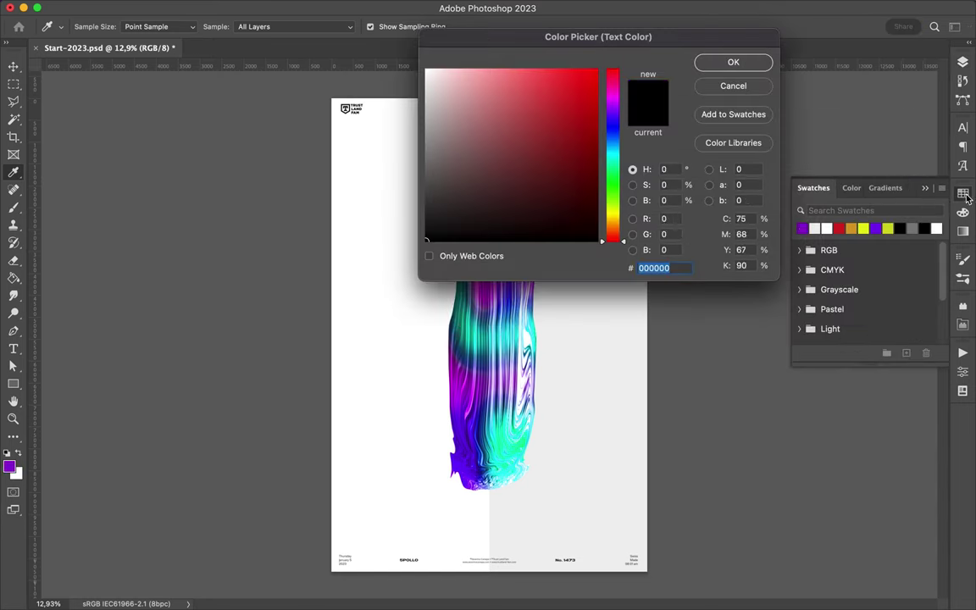
key("Return")
Step: Set the shape fill to purple and draw a purple rectangle over the top-right monogram
key("v")
key("u")
left_click(151, 27)
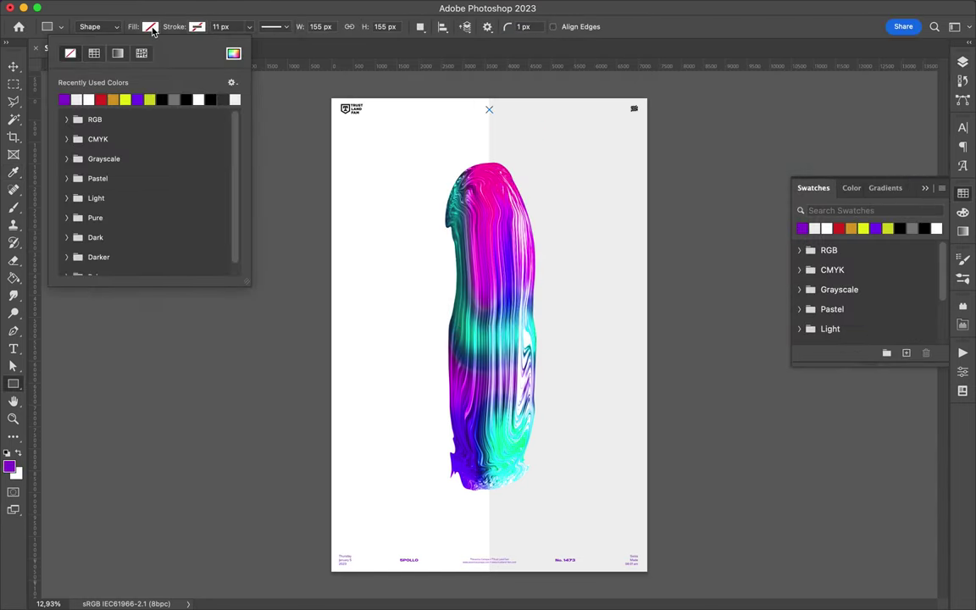
key("Escape")
key("F7")
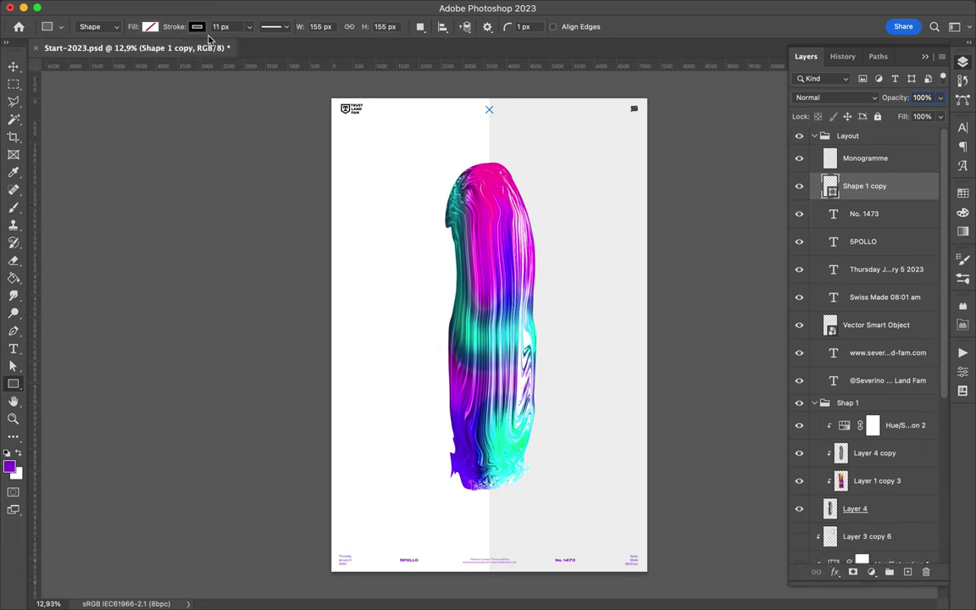
left_click(873, 159)
left_click_drag(628, 105, 638, 111)
Step: Draw a purple rectangle over the top-left logo
key("v")
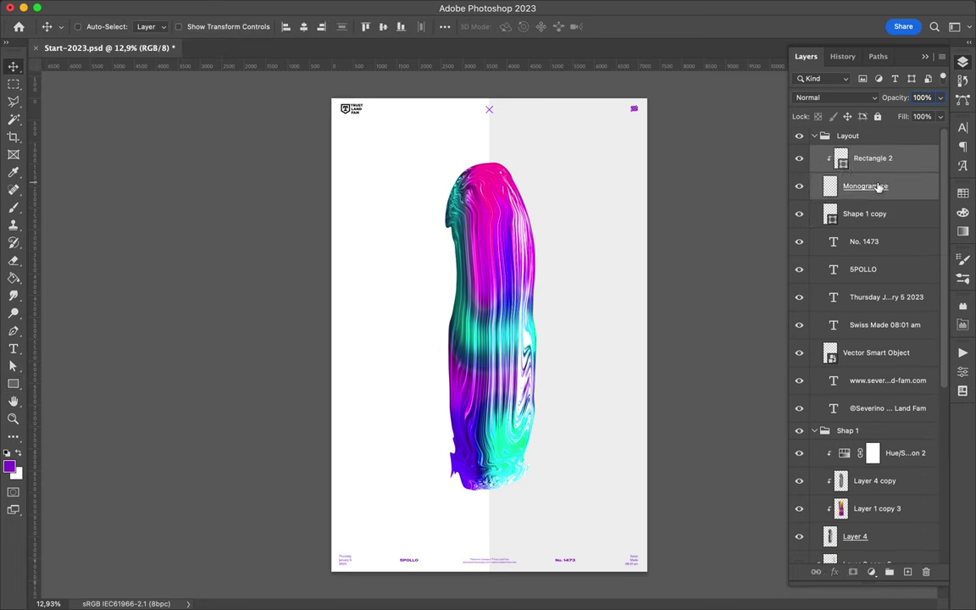
left_click(358, 117)
key("u")
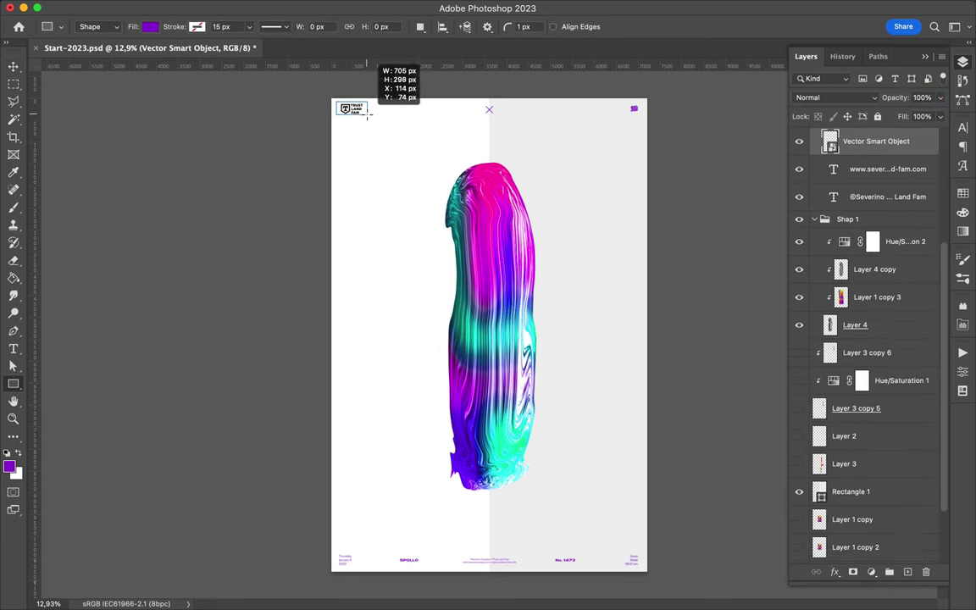
left_click_drag(367, 117, 368, 118)
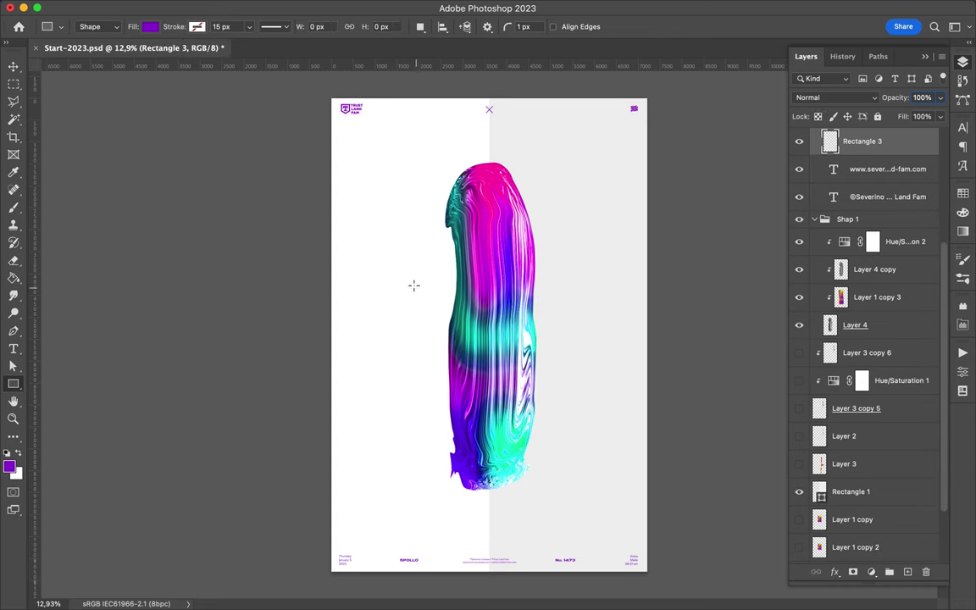
Step: Add a new purple rectangle stretched into a tall bar at the left edge
left_click_drag(442, 295, 473, 392)
key("ctrl+t")
mouse_move(403, 355)
left_mouse_down()
mouse_move(321, 308)
mouse_move(335, 305)
left_mouse_up()
key("Return")
key("v")
Step: Make a Gaussian-blurred, warped merged copy of Shap 1 and place it beneath the group
key("F7")
left_click(830, 269)
left_click(314, 7)
left_click(547, 234)
left_click(887, 95)
key("ctrl+t")
left_click(725, 26)
left_click_drag(480, 344, 508, 481)
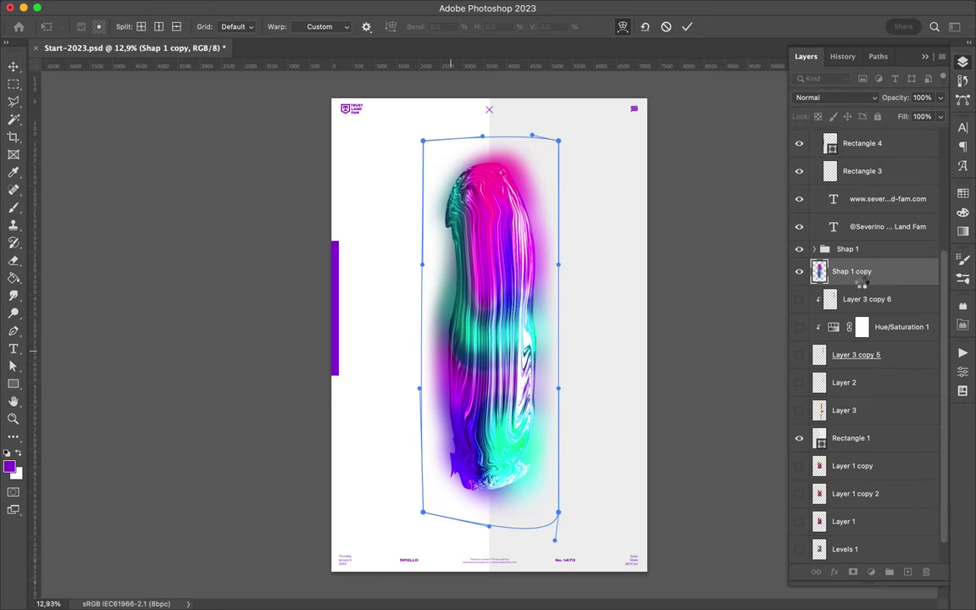
left_click_drag(861, 285, 859, 283)
Step: Blend the glow as Darker Color and add a Levels adjustment boosting contrast
left_click(847, 97)
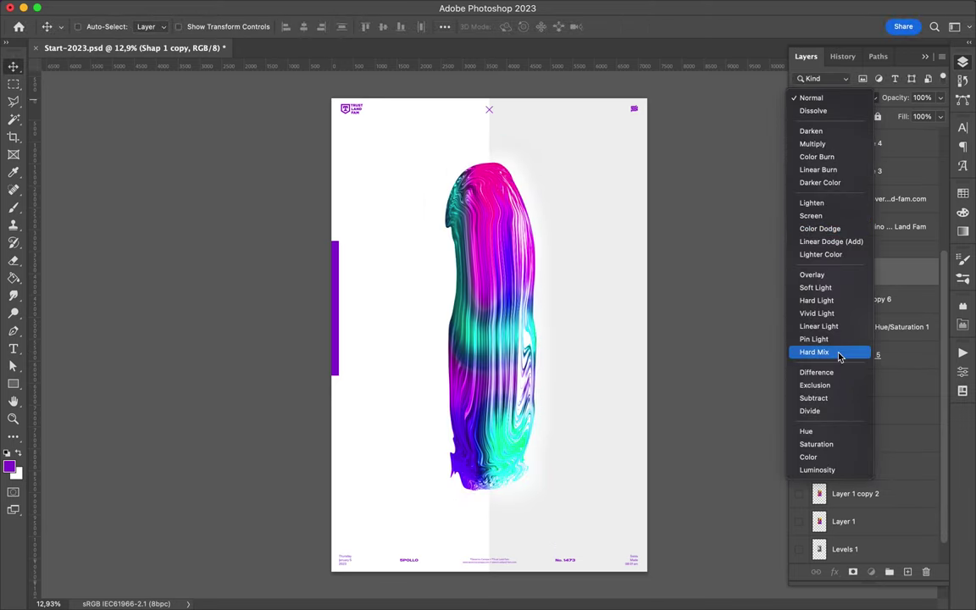
left_click(871, 572)
left_click(890, 412)
left_click_drag(767, 479, 883, 483)
left_click(962, 61)
left_click(799, 270)
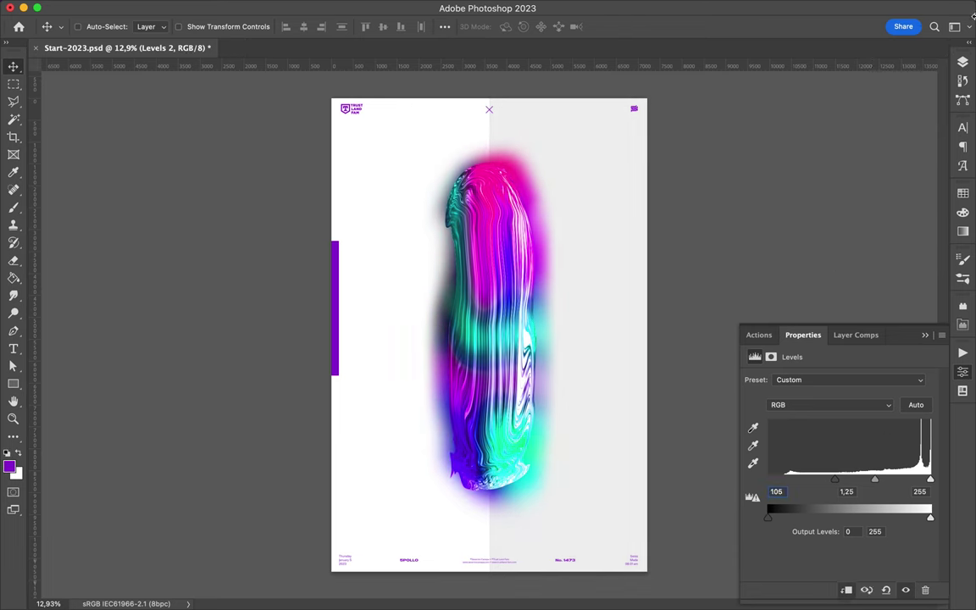
Step: Add a Hue/Saturation adjustment that drains the saturation
left_click(962, 61)
left_click(871, 586)
left_click(837, 419)
mouse_move(839, 457)
left_mouse_down()
mouse_move(751, 457)
mouse_move(811, 458)
left_mouse_up()
left_click(962, 62)
Step: Shift the purple bar slightly down and left
left_click_drag(336, 331, 332, 339)
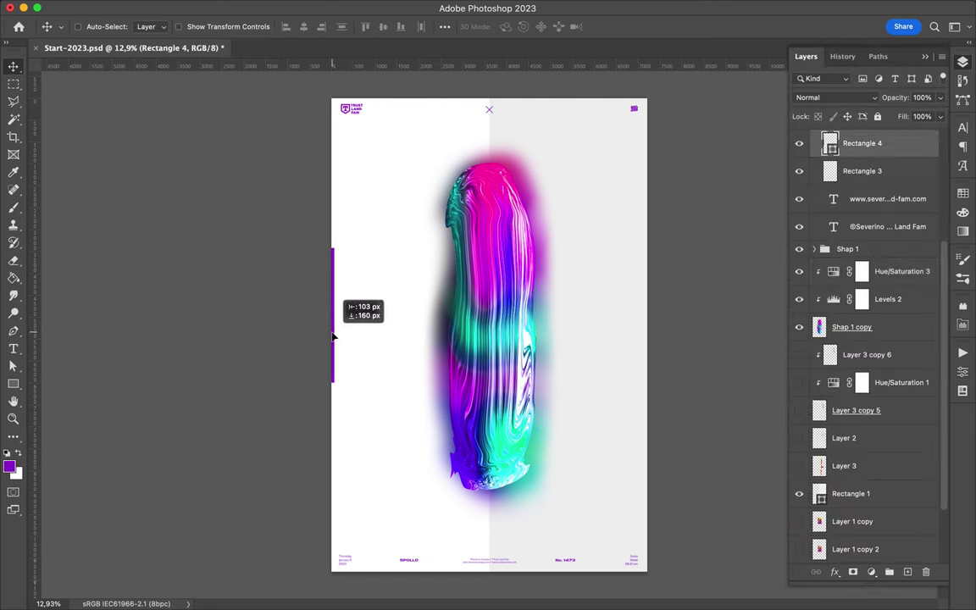
left_click(445, 27)
left_click(463, 310)
Step: Cut a circular piece of the smear onto its own layer, right of the smear
left_click(457, 271, "ctrl")
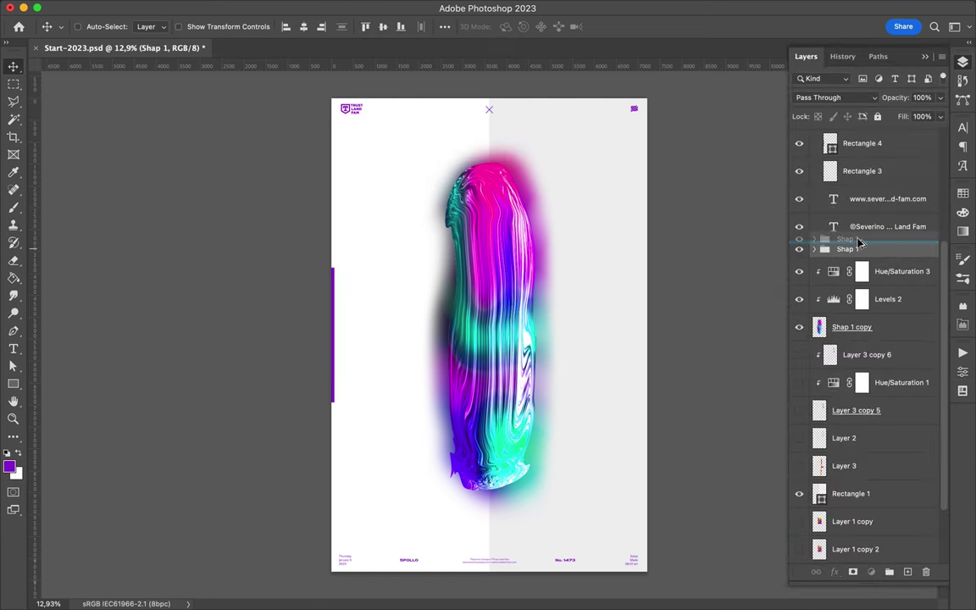
key("ctrl+j")
key("m")
left_click_drag(521, 339, 594, 318)
key("ctrl+j")
key("v")
Step: Cut a square piece of the smear from Shap 1 copy 2 onto its own layer
left_click(496, 322, "ctrl")
key("m")
mouse_move(496, 322)
left_mouse_down()
mouse_move(594, 327)
mouse_move(390, 330)
left_mouse_up()
key("ctrl+j")
key("v")
key("ctrl+t")
key("Return")
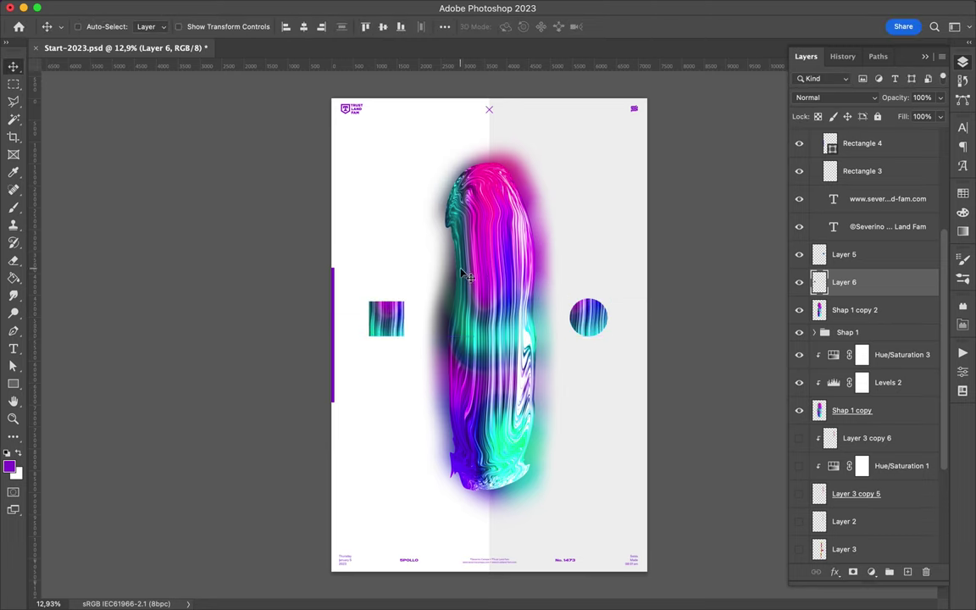
Step: Warp the Shap 1 copy glow, pulling its top and bottom outward
left_click(523, 181)
key("ctrl+t")
left_click(622, 26)
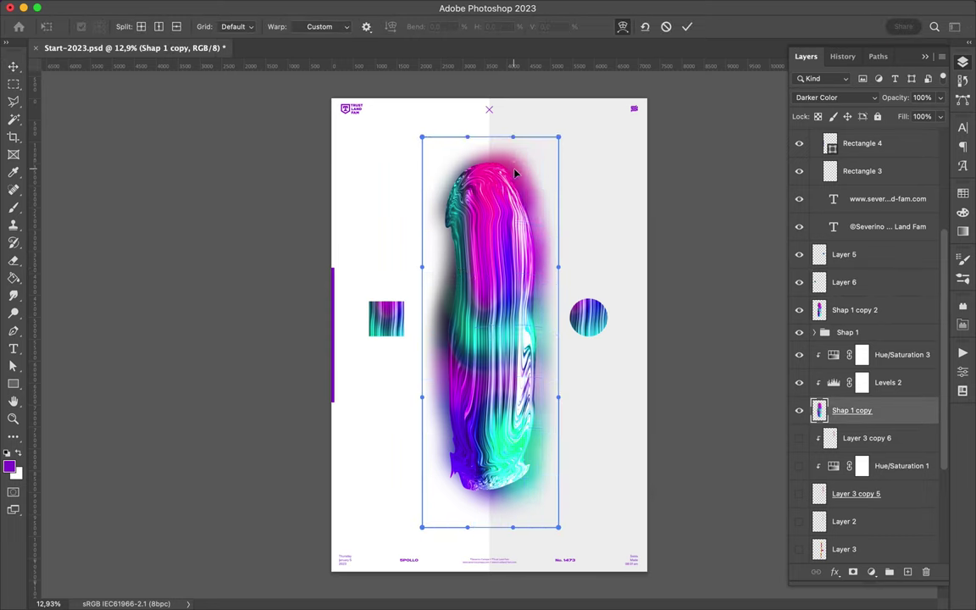
left_click_drag(489, 135, 515, 99)
left_click_drag(490, 527, 516, 588)
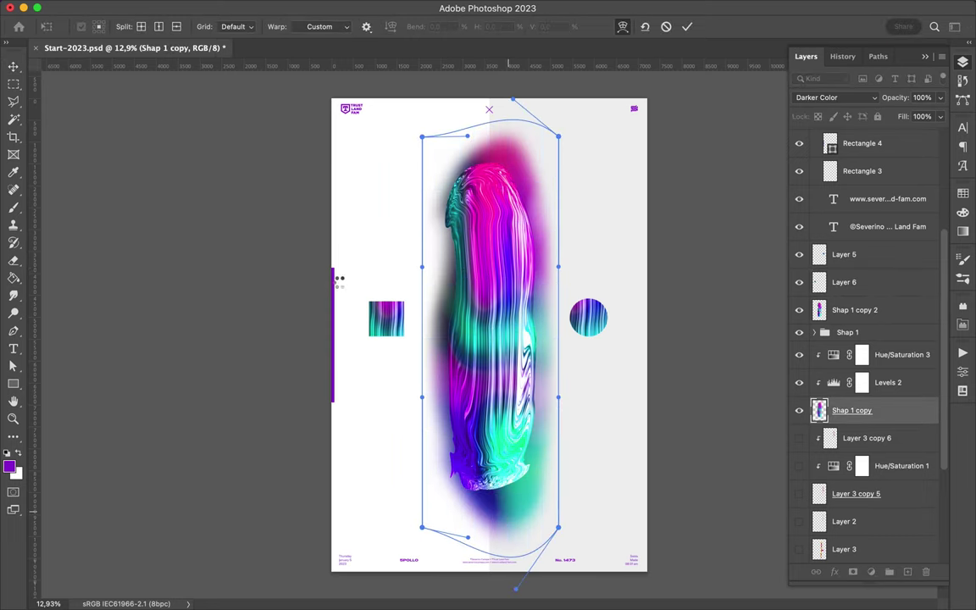
key("Return")
Step: Add a pale teal square at 40% fill near the smear's base
key("alt+comma")
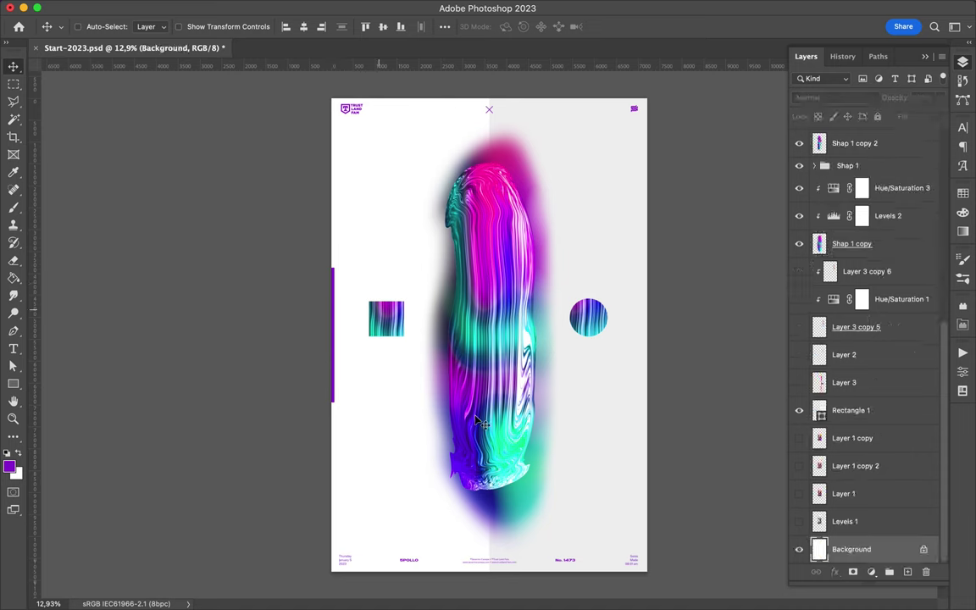
key("i")
left_click(387, 326)
key("u")
left_click_drag(377, 376, 413, 412)
left_click(962, 76)
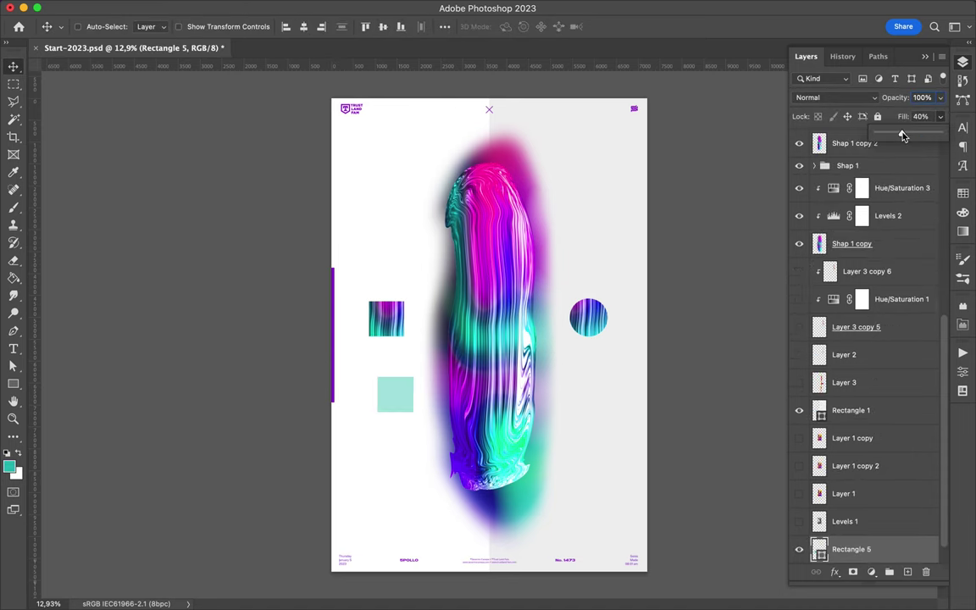
key("i")
key("v")
left_click(336, 327)
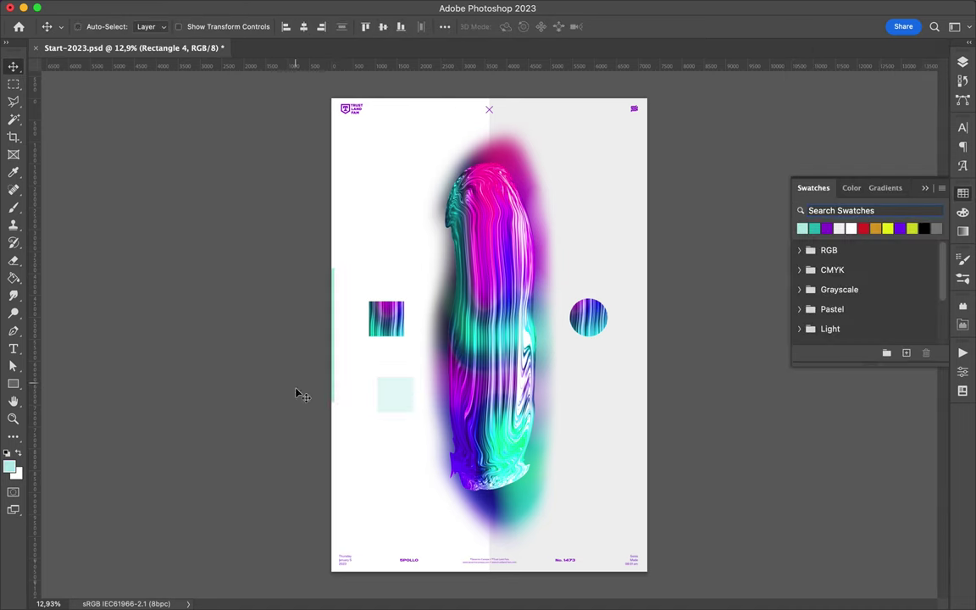
left_click_drag(360, 354, 465, 410)
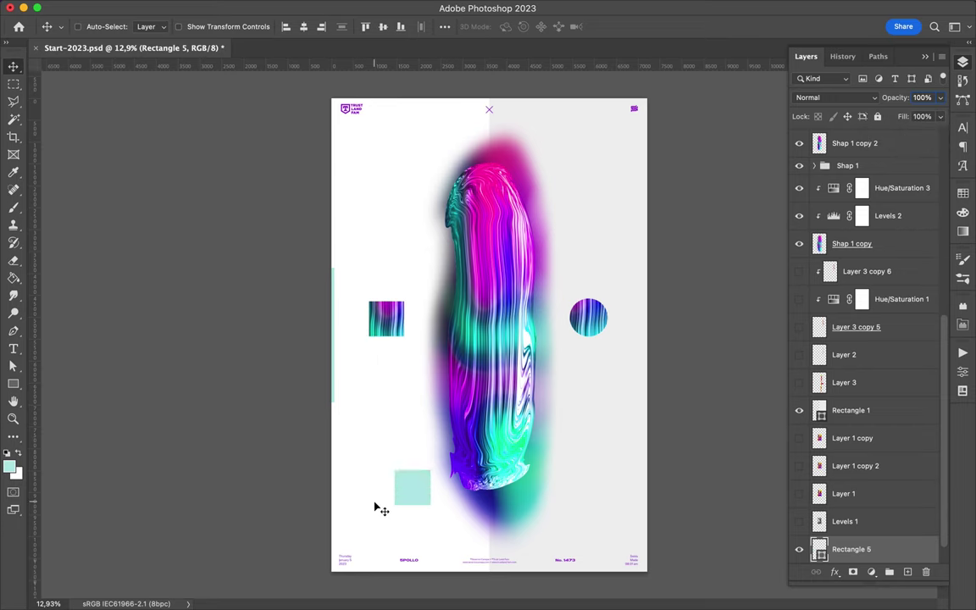
Step: Draw a teal shard polygon beside the smear and reshape its edge
left_click(430, 192)
left_click(442, 339)
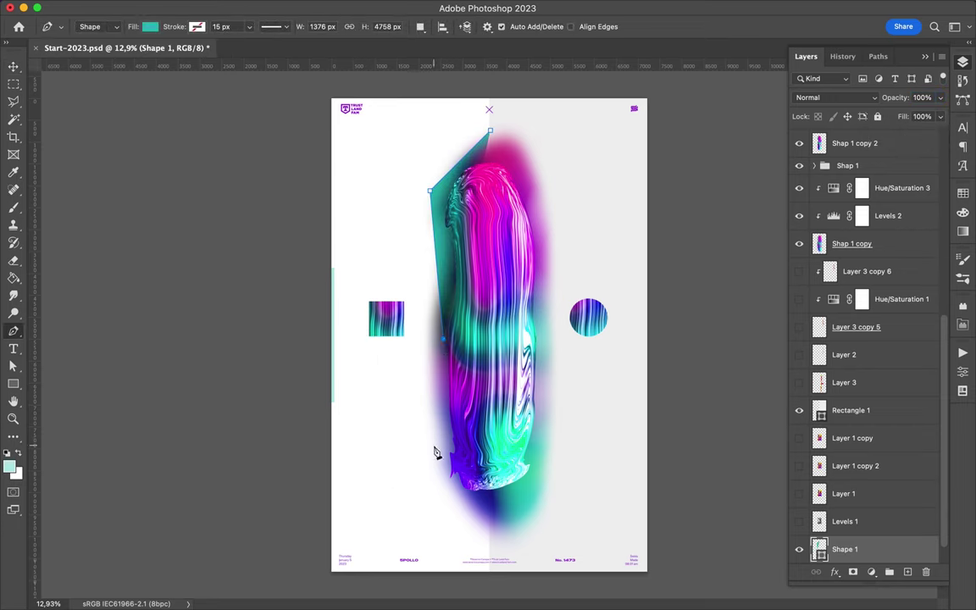
left_click(963, 193)
key("a")
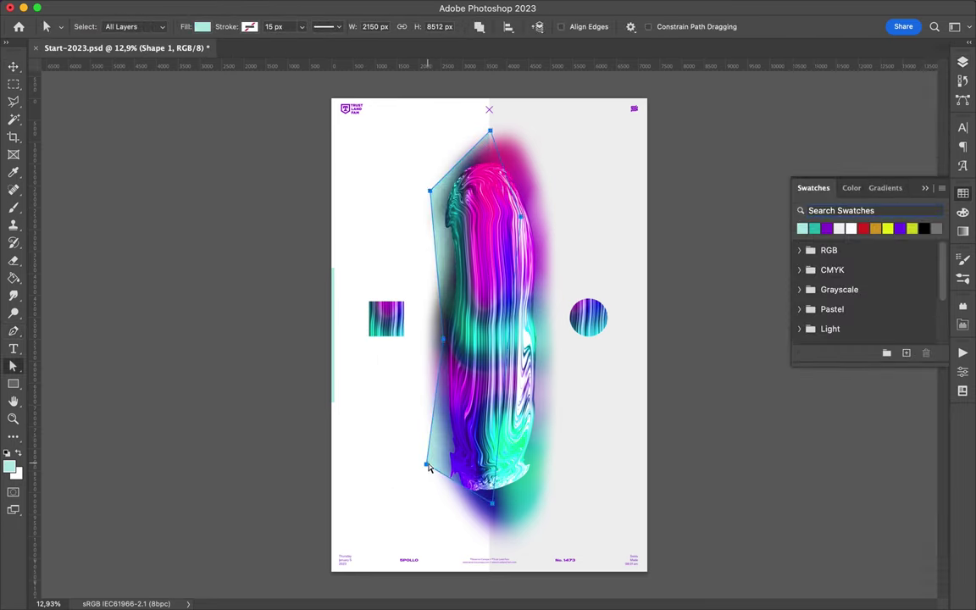
left_click_drag(369, 432, 483, 379)
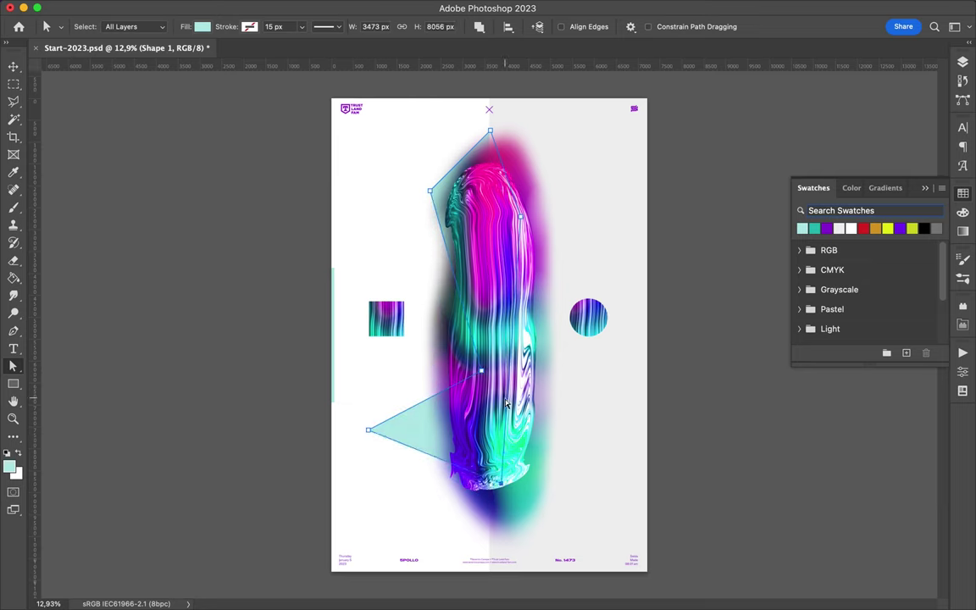
key("v")
Step: Drag the LIQUID text layer up to just below Shap 1 copy 2
key("t")
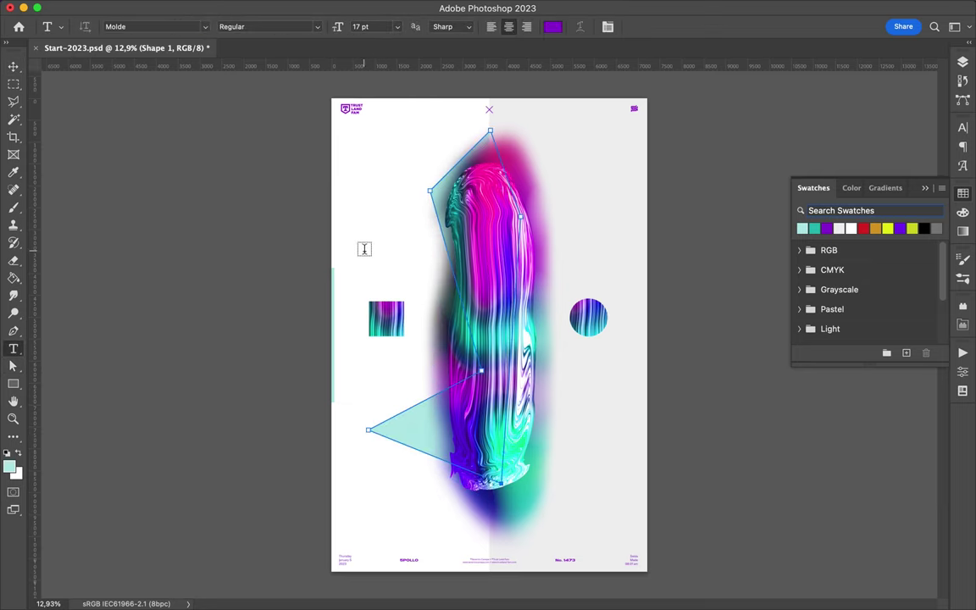
key("v")
left_click(963, 62)
left_click_drag(824, 549, 828, 165)
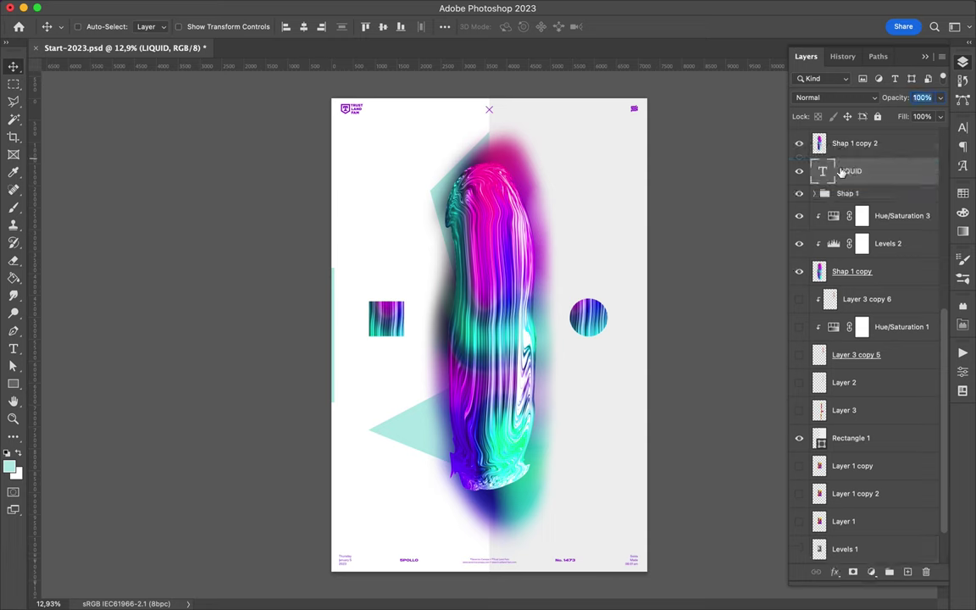
Step: Set the LIQUID text in white TT Travels
scroll(860, 328, "up", 3)
scroll(860, 328, "up", 2)
scroll(861, 328, "down", 5)
left_click(963, 127)
left_click(926, 207)
left_click(701, 65)
key("ctrl+t")
key("Return")
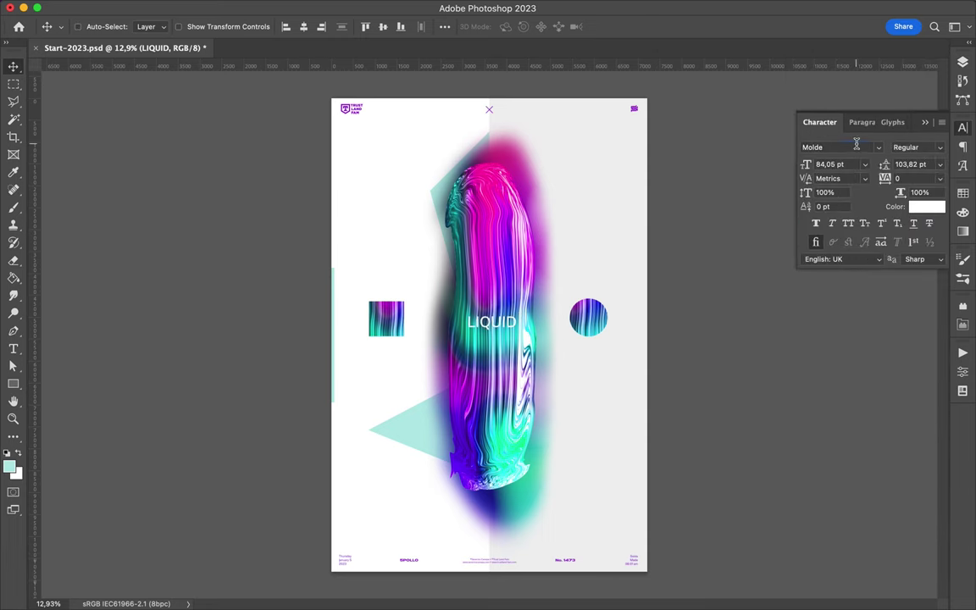
left_click(879, 148)
scroll(718, 355, "down", 10)
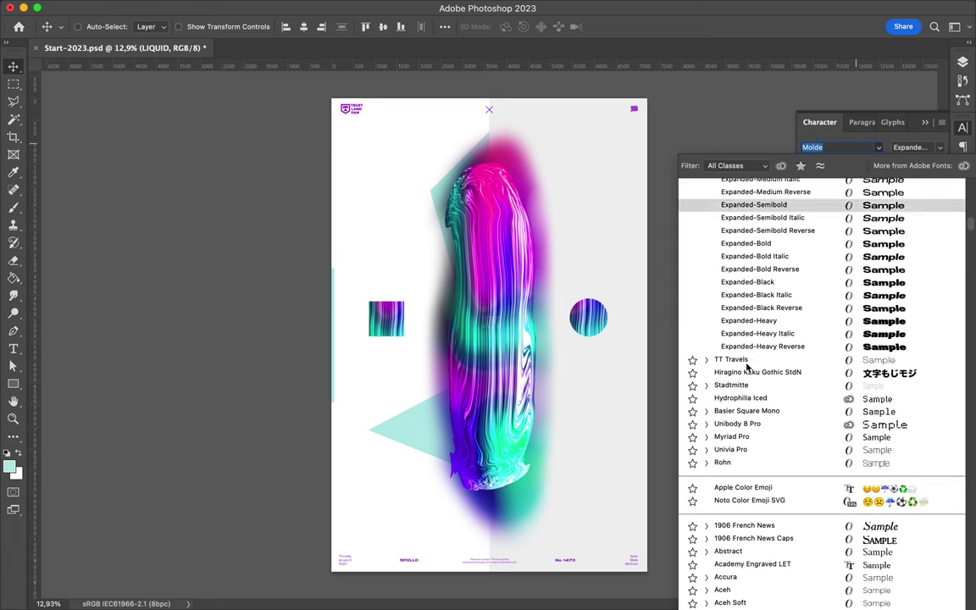
left_click(718, 357)
scroll(523, 280, "up", 3)
Step: Draw a blue bar, sampled from the striped circle, behind the LIQUID text
key("i")
left_click(674, 288)
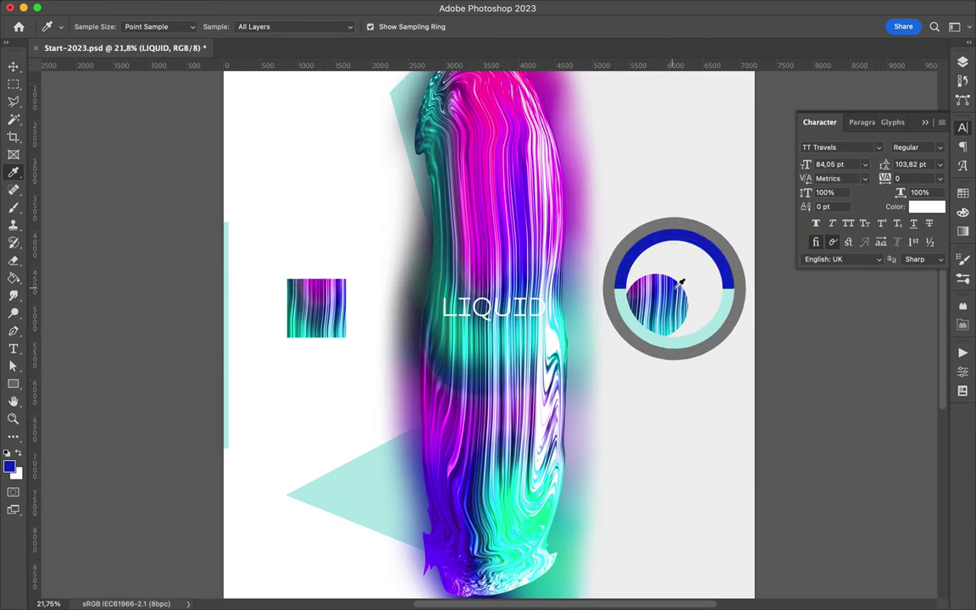
key("u")
left_click_drag(411, 294, 576, 324)
left_click_drag(851, 158, 850, 189)
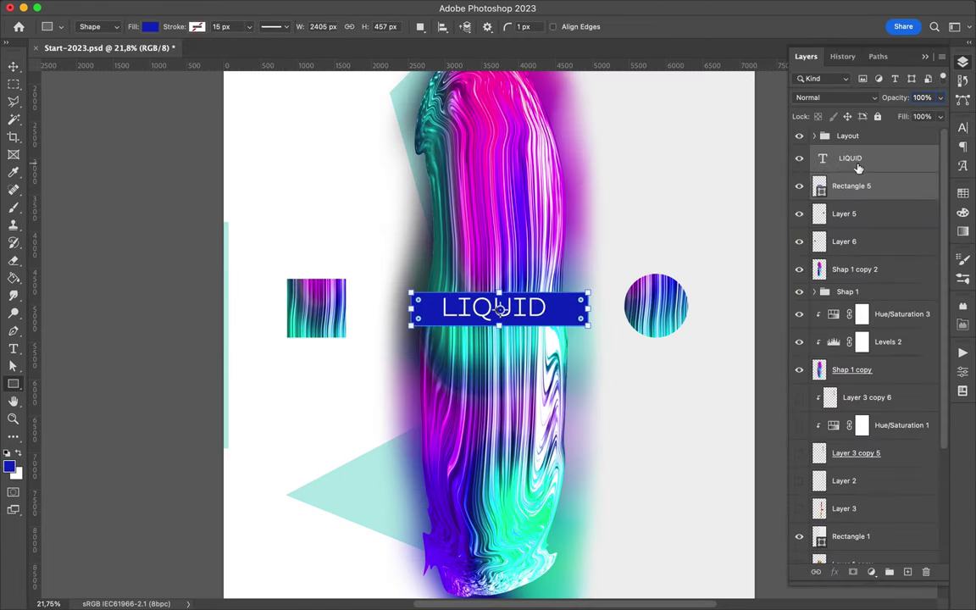
Step: Centre the blue bar vertically on the canvas and centre LIQUID on the bar
left_click(441, 26)
left_click(483, 63)
left_click(849, 158)
left_click(849, 158)
left_click(441, 26)
left_click(483, 151)
left_click(476, 137)
left_click(441, 386)
left_click(430, 373)
Step: Move the striped square and circle level with the blue bar
key("v")
left_click(316, 308)
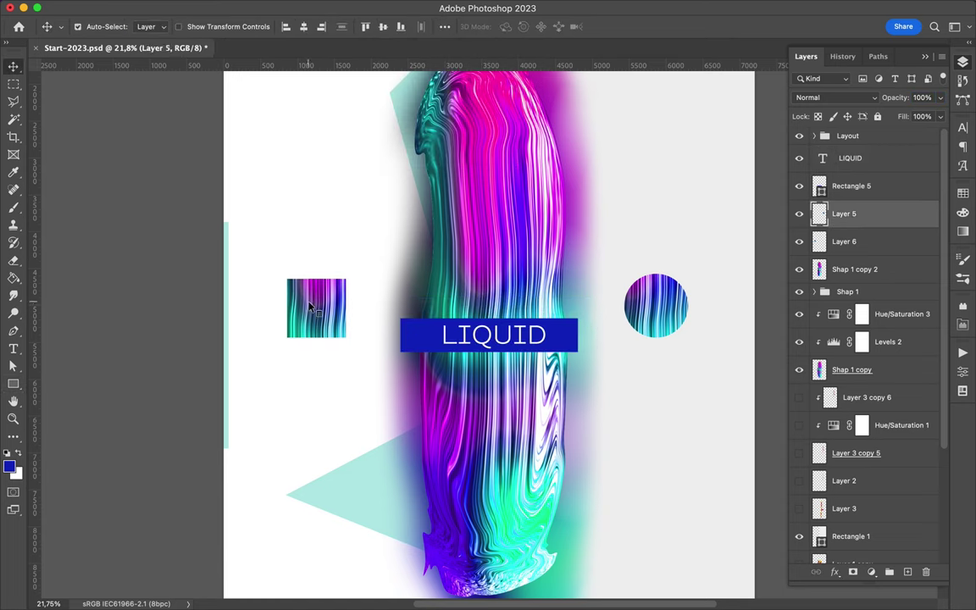
left_click(655, 305, "shift")
left_click_drag(656, 305, 656, 334)
Step: Adjust LIQUID's font size setting and narrow the blue bar from its left end
left_click(481, 341)
key("ctrl+t")
left_click(845, 164)
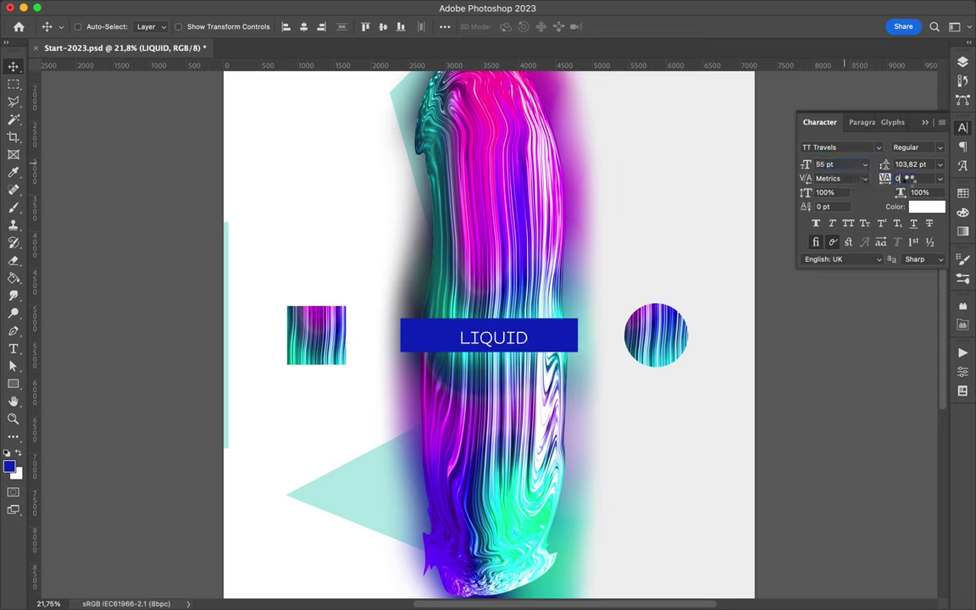
type("800")
left_click(403, 338, "ctrl")
key("ctrl+t")
left_click_drag(402, 338, 435, 339)
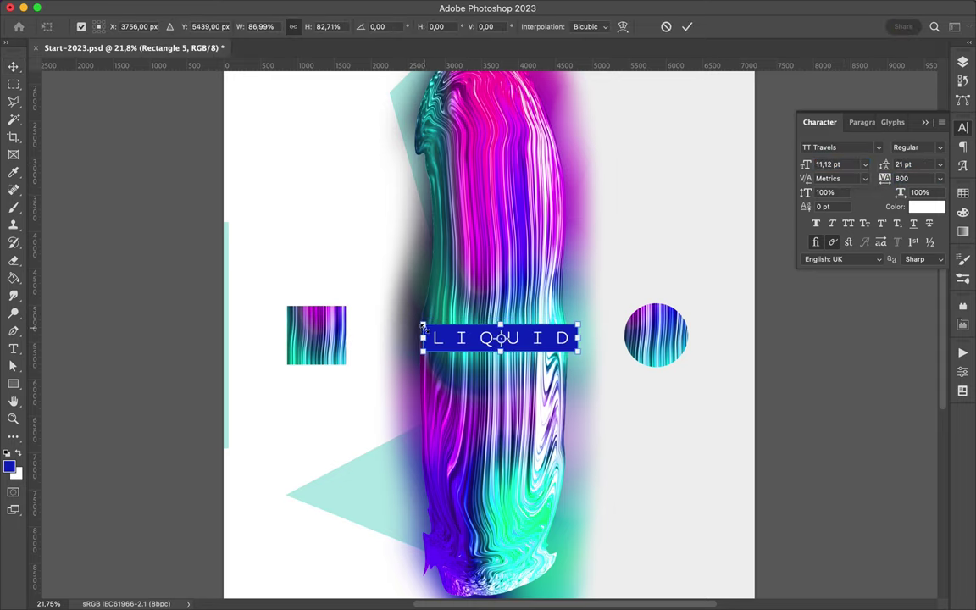
key("Return")
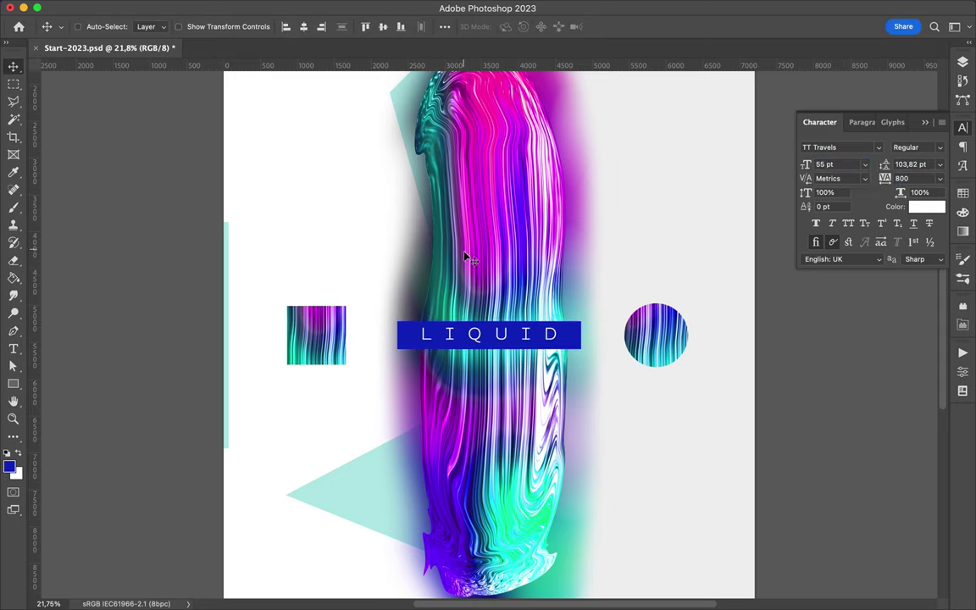
Step: Shrink the small striped square and sample magenta from the artwork
scroll(453, 338, "down", 3)
left_click(392, 337, "ctrl")
key("ctrl+t")
left_click_drag(410, 322, 408, 326)
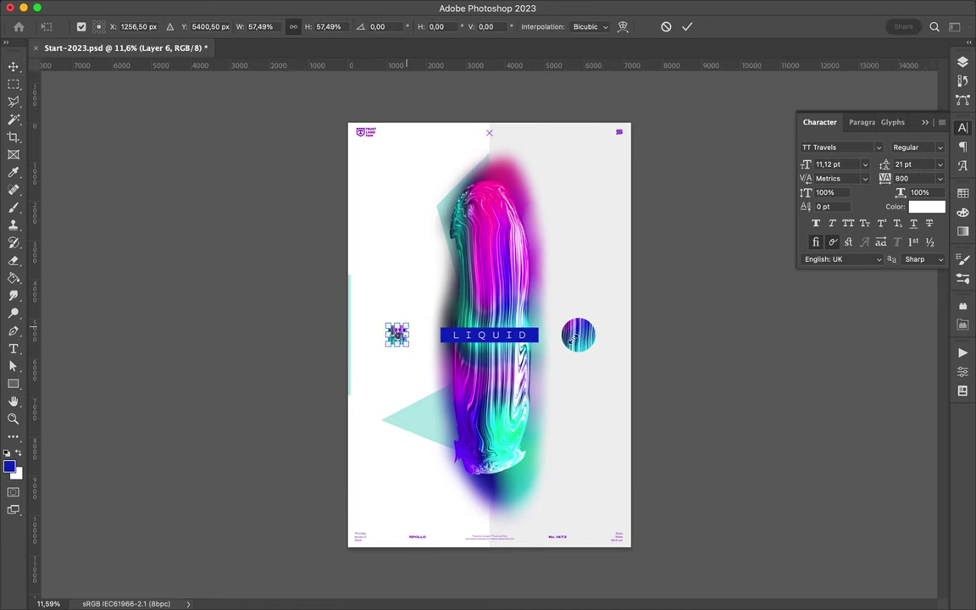
key("Return")
left_click(582, 341, "ctrl")
scroll(512, 322, "up", 2)
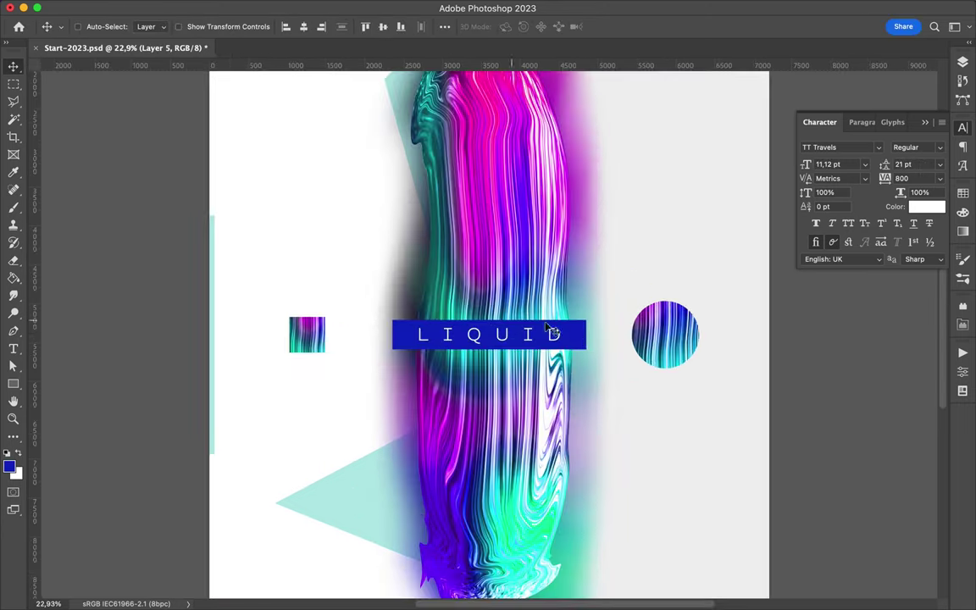
key("i")
left_click(491, 152)
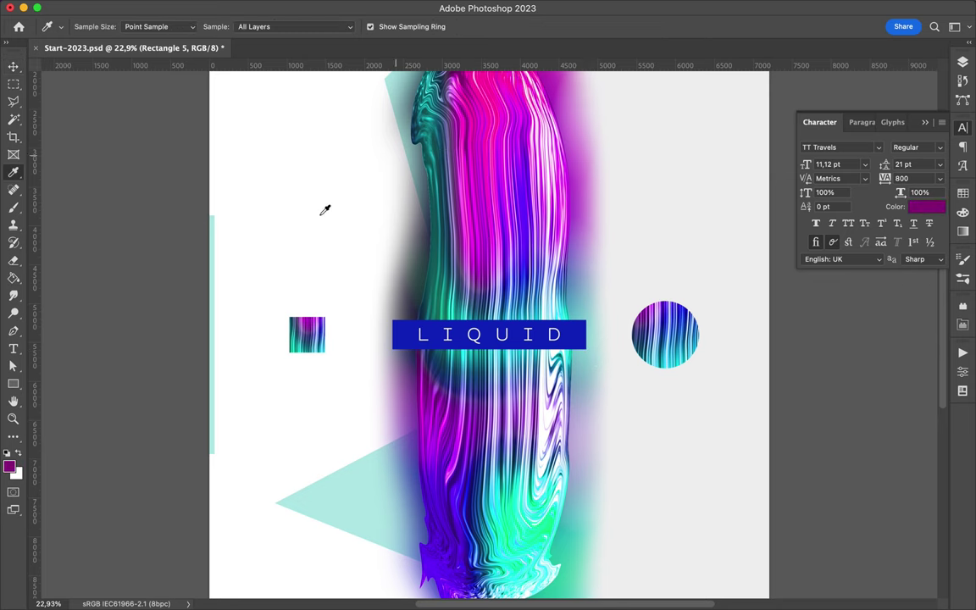
Step: Draw a light pink rectangle at upper left with 22% fill
key("u")
left_click_drag(238, 158, 339, 240)
left_click(962, 193)
left_click(805, 163)
left_click(962, 62)
key("shift+2")
key("shift+2")
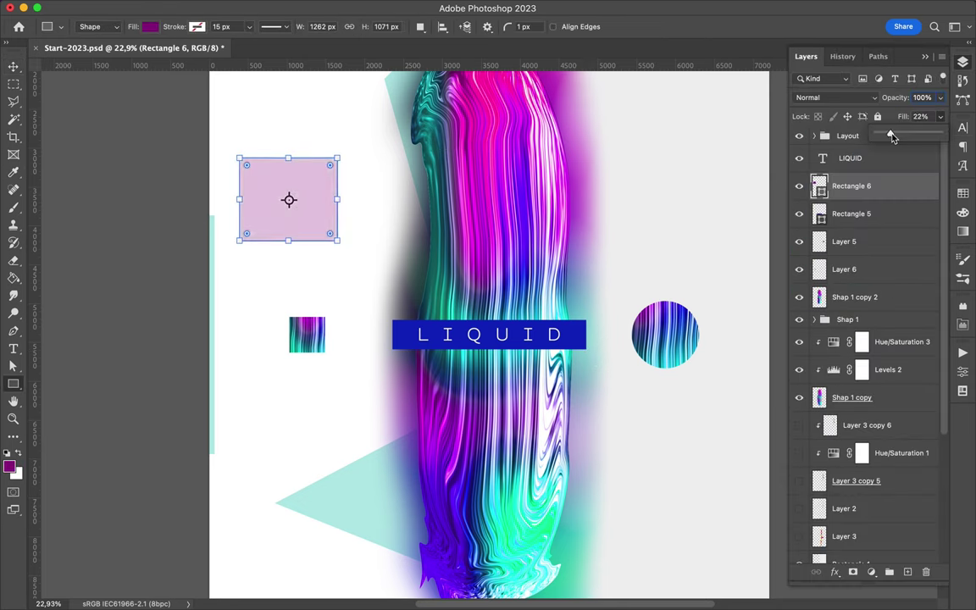
key("i")
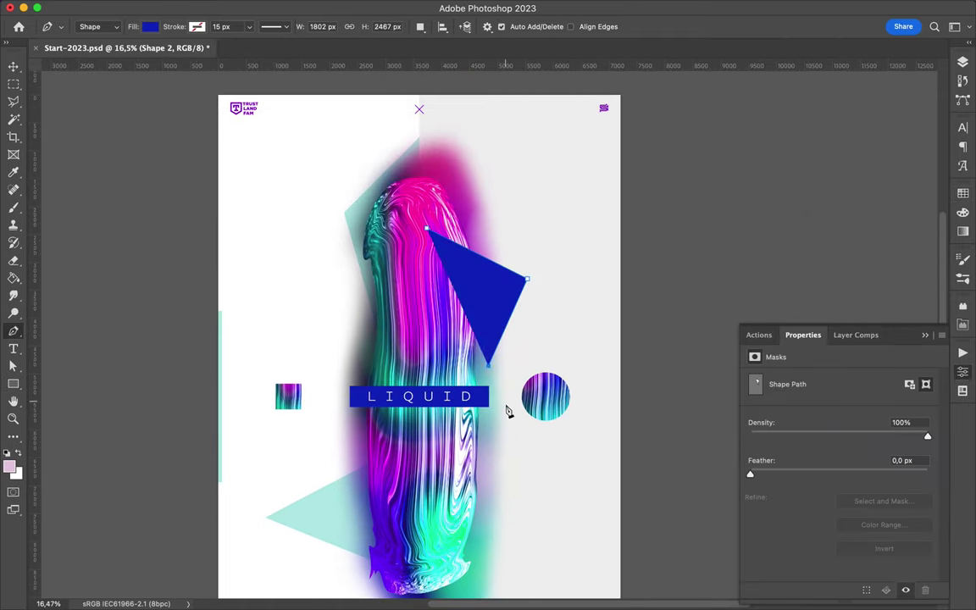
Step: Draw a light pink shard beside the smear and place it below Shap 1 copy
left_click(505, 421)
left_click(479, 457)
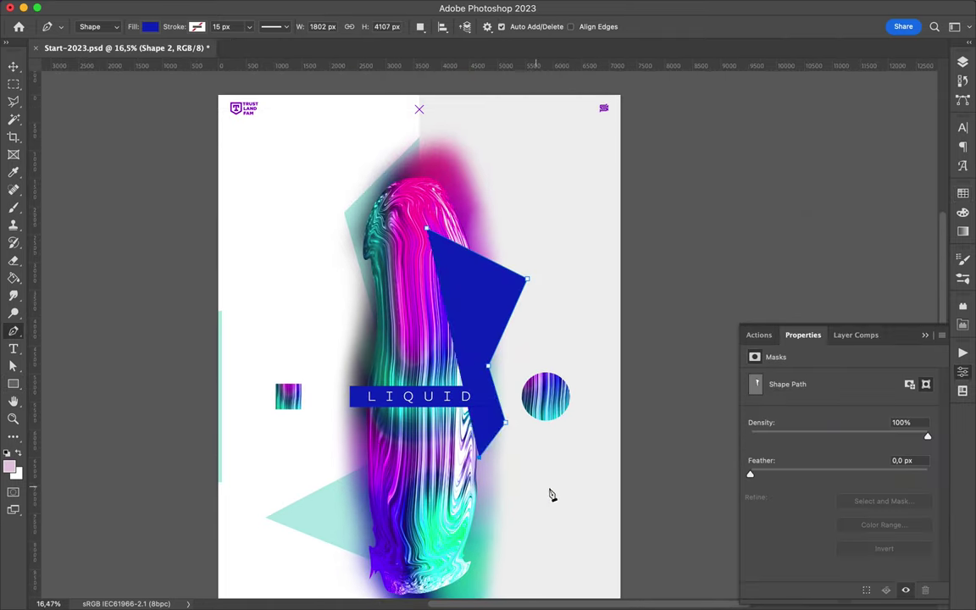
left_click(556, 489)
left_click(428, 240)
left_click(962, 194)
left_click(962, 62)
left_click_drag(847, 187, 847, 291)
key("v")
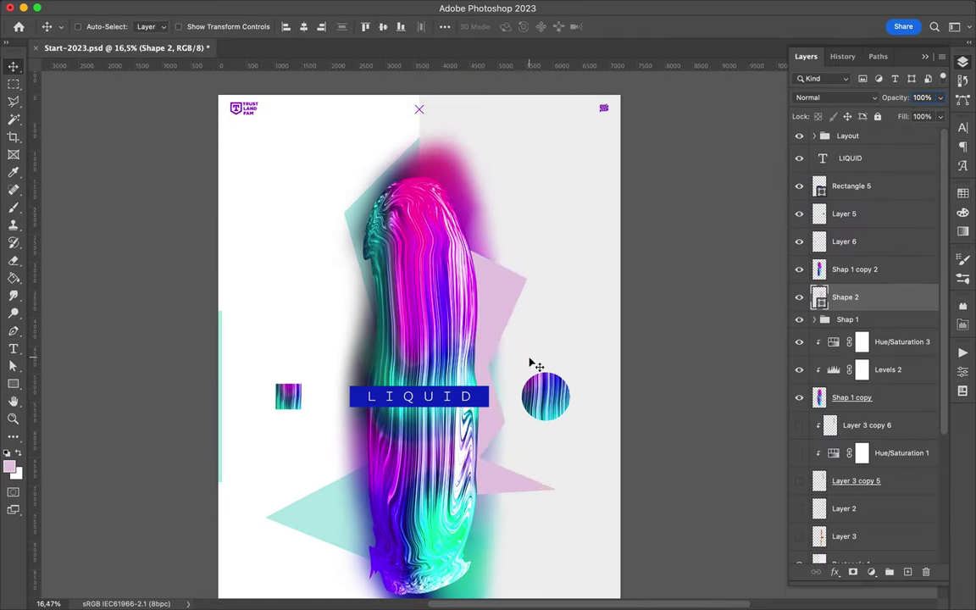
left_click_drag(531, 370, 509, 496)
left_click_drag(845, 296, 845, 411)
Step: Pull the shard's top anchor point upward and fit the poster in view
key("a")
left_click_drag(536, 305, 529, 270)
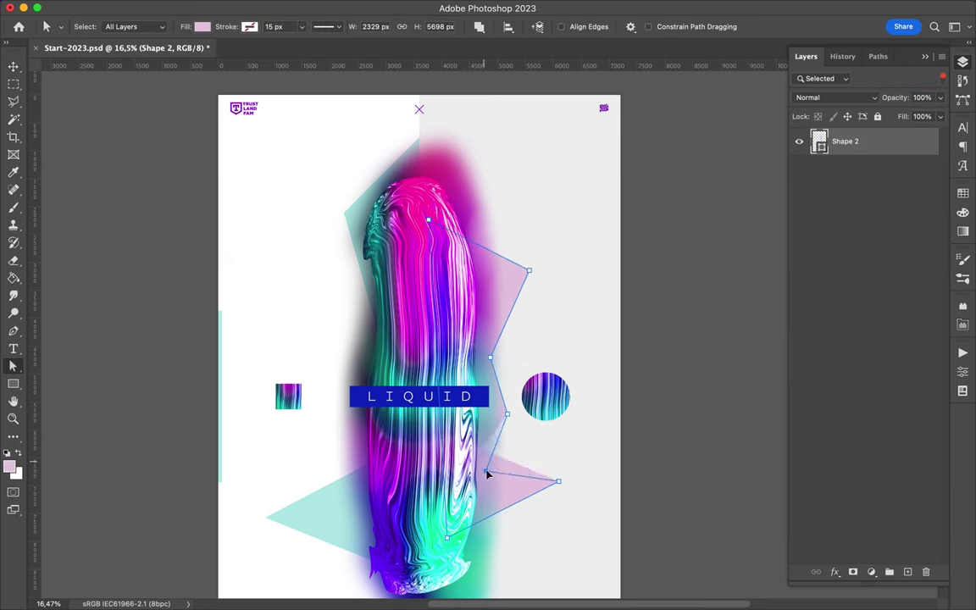
left_click(518, 288)
scroll(493, 390, "down", 2)
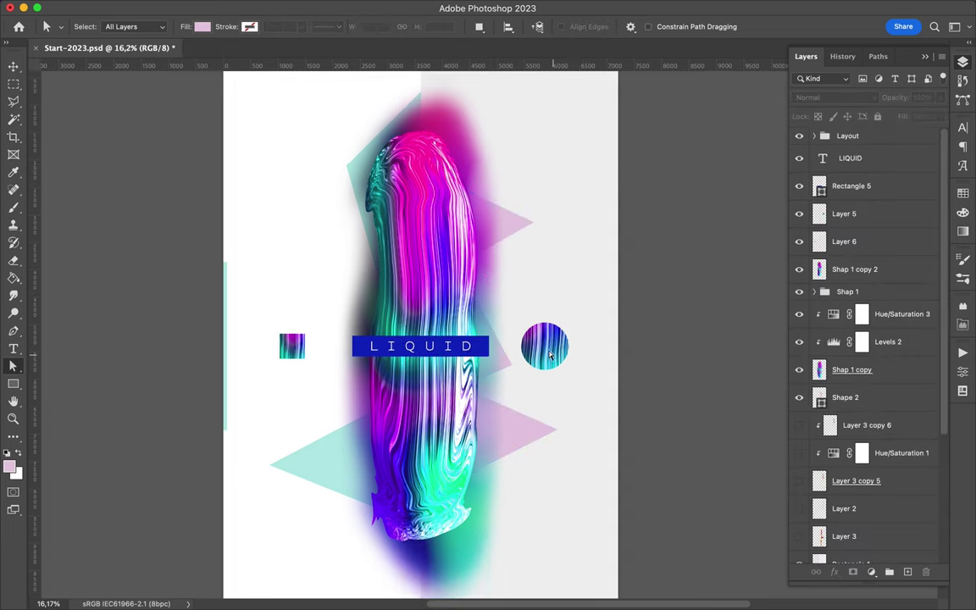
key("ctrl+0")
Step: Copy the thin left-edge bar to the poster's right edge
key("v")
left_click_drag(322, 294, 675, 302, "alt")
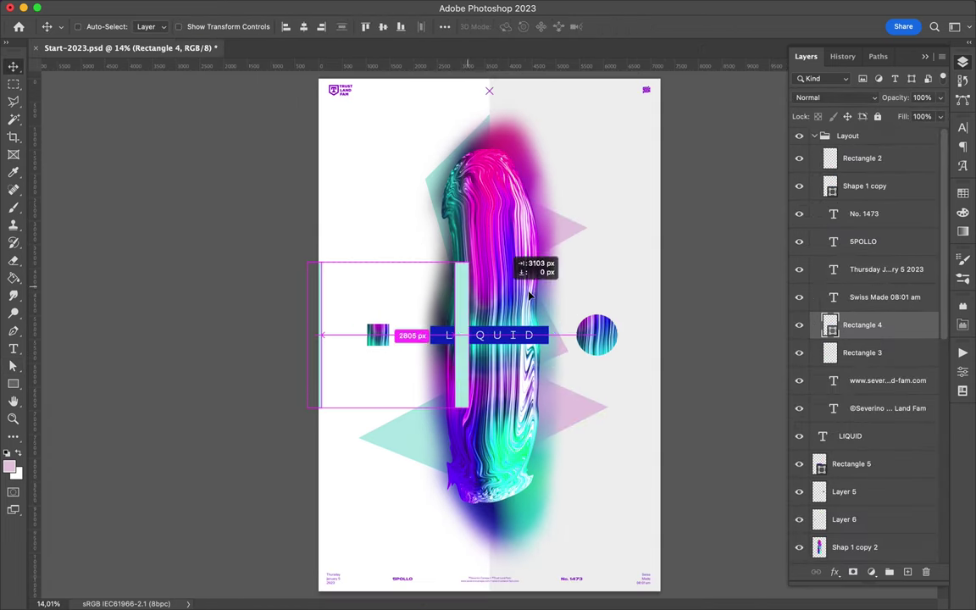
key("F7")
key("ctrl+minus")
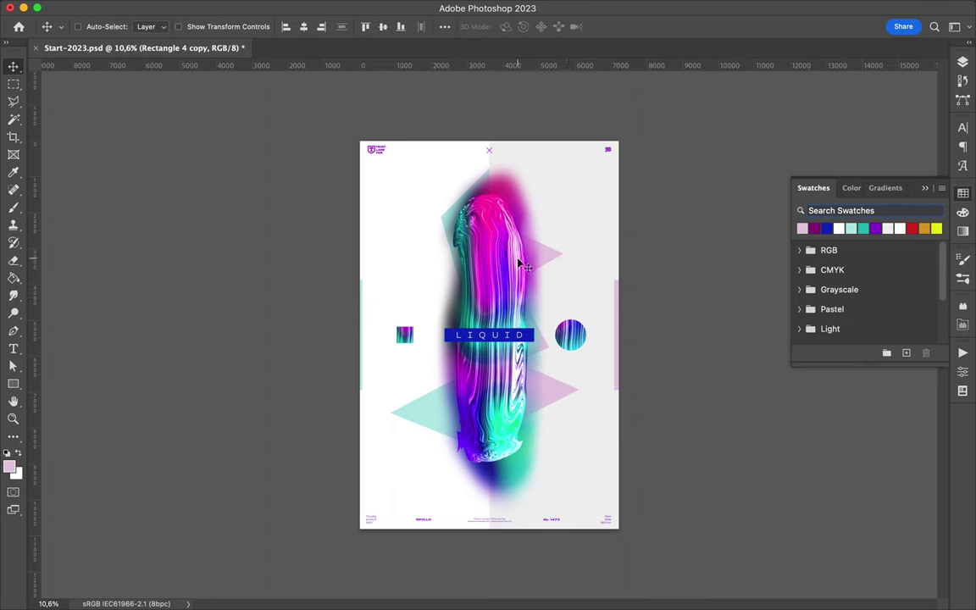
Step: Draw a circle at the poster's upper right with the Ellipse tool
key("u")
right_click(12, 384)
left_click(59, 396)
left_click(150, 26)
left_click_drag(546, 230, 599, 282, "shift")
Step: Give the circle no fill and an 85 px white stroke
key("a")
left_click(202, 27)
left_click(169, 54)
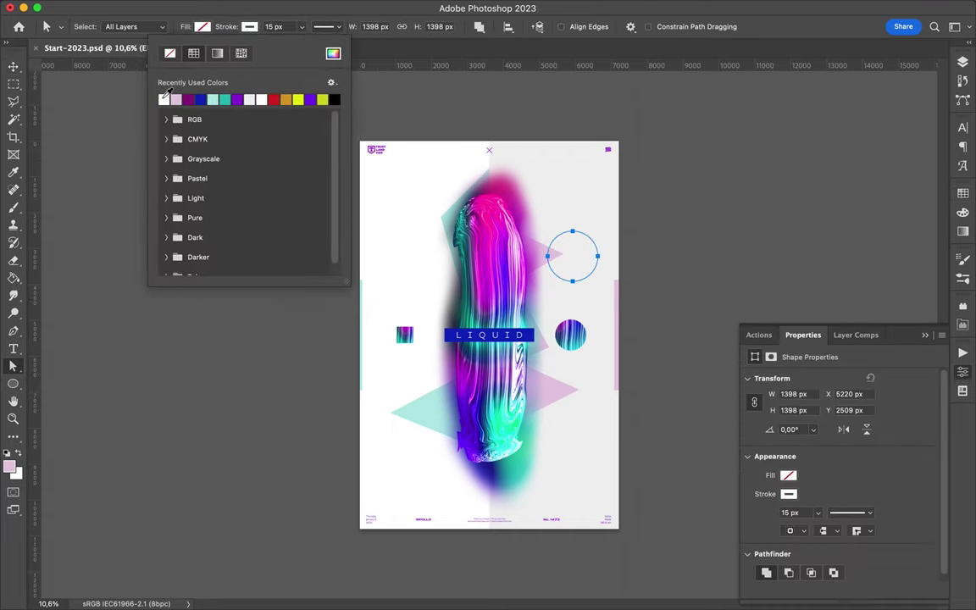
key("F7")
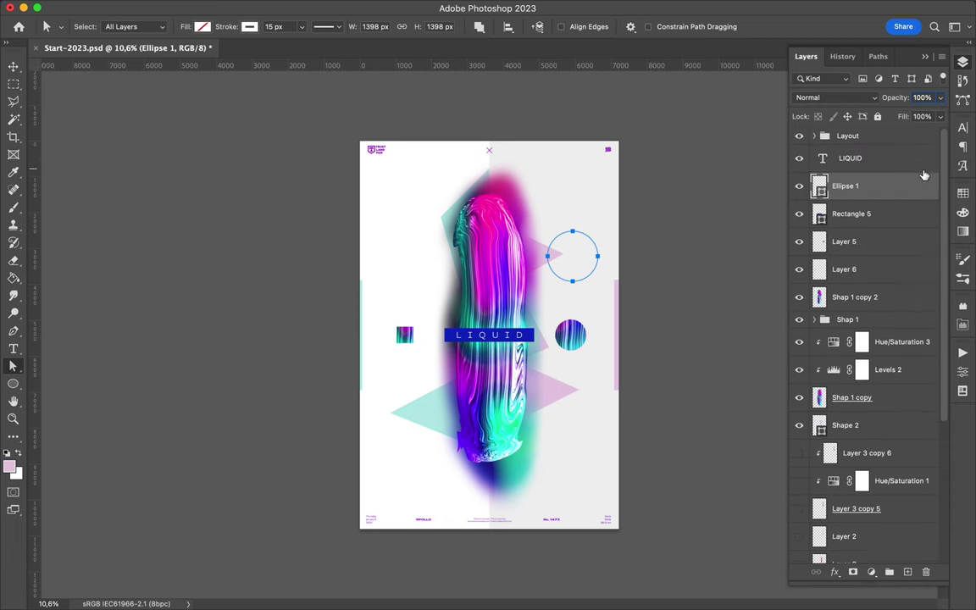
key("F7")
left_click(249, 27)
left_click(331, 48)
key("Escape")
left_click(288, 26)
type("85")
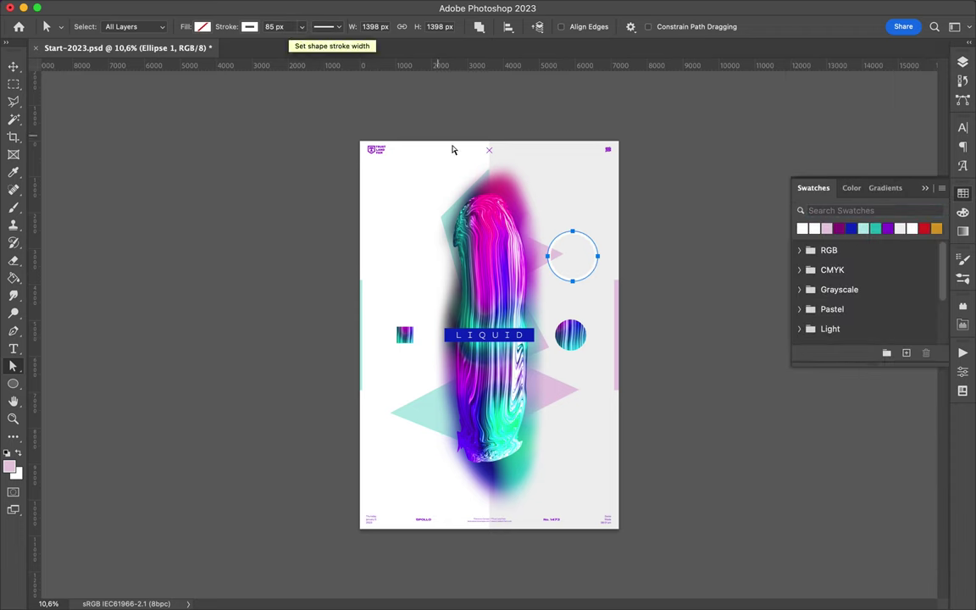
key("Return")
key("v")
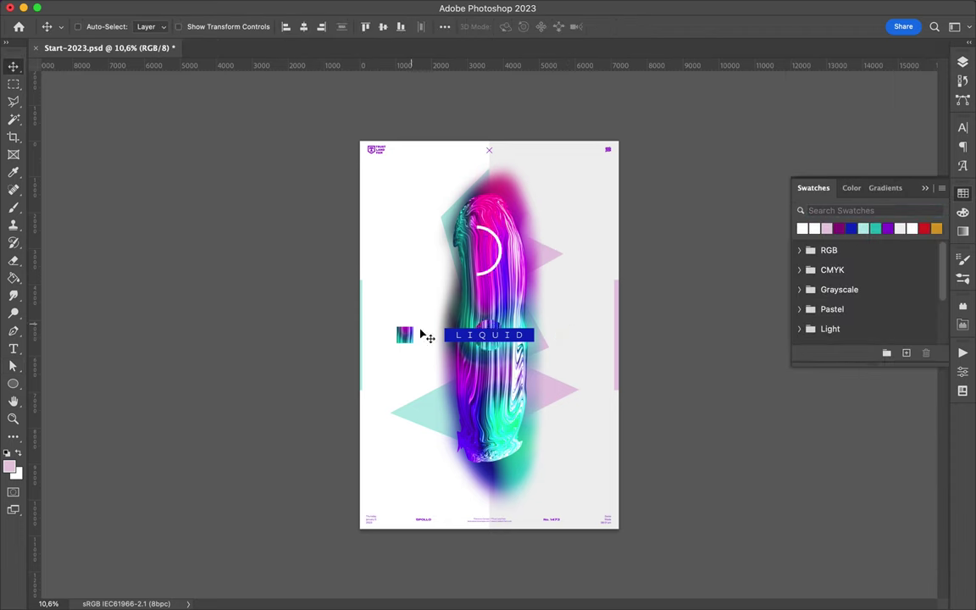
Step: Copy the white ring to the poster's left side
left_click_drag(442, 248, 424, 249)
scroll(401, 252, "up", 5)
key("a")
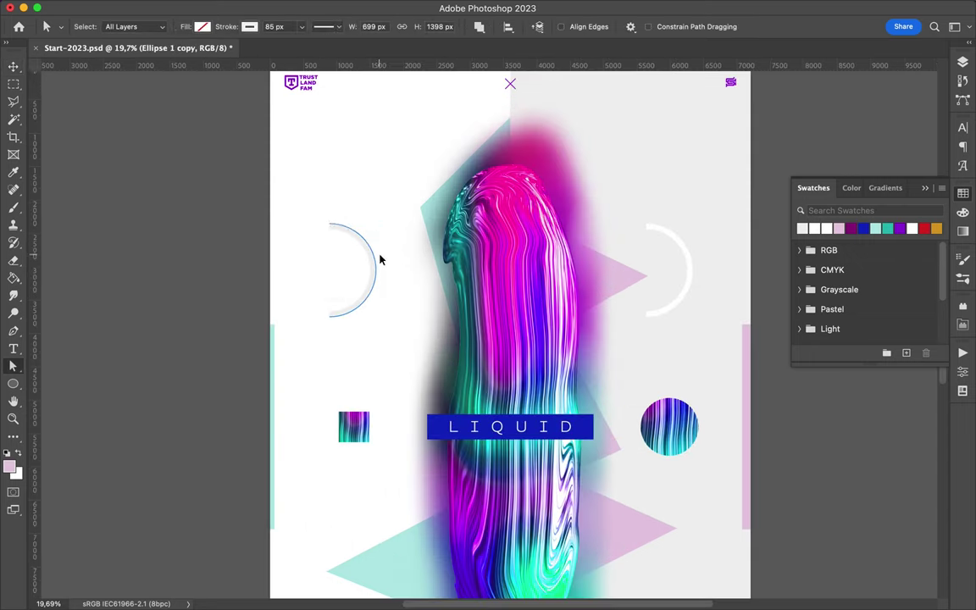
scroll(398, 339, "down", 3)
key("v")
key("a")
left_click(368, 430)
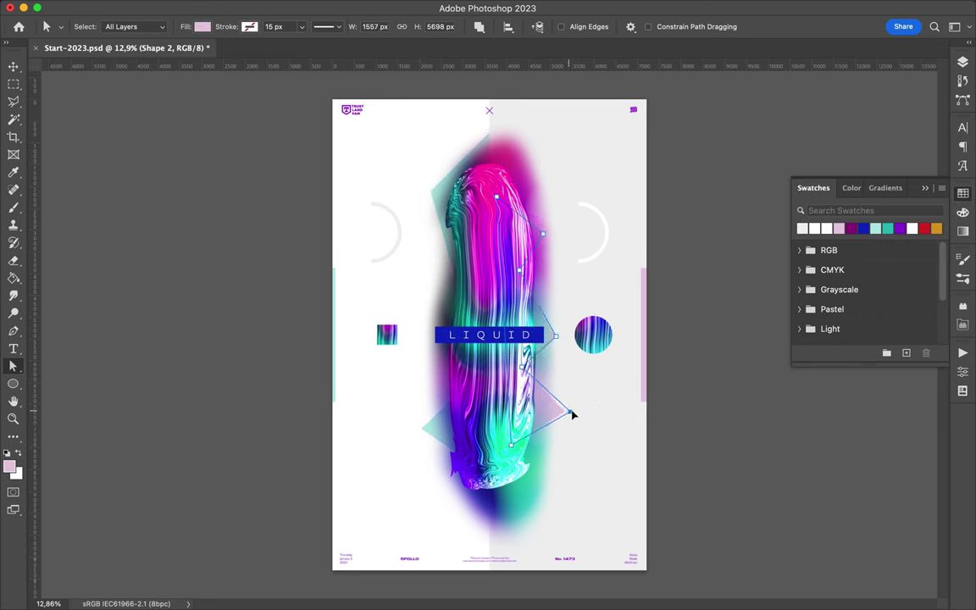
Step: Draw a pink shard at the lower left with the Pen tool
key("p")
left_click(327, 441)
left_click(429, 389)
left_click(352, 532)
left_click(303, 479)
key("v")
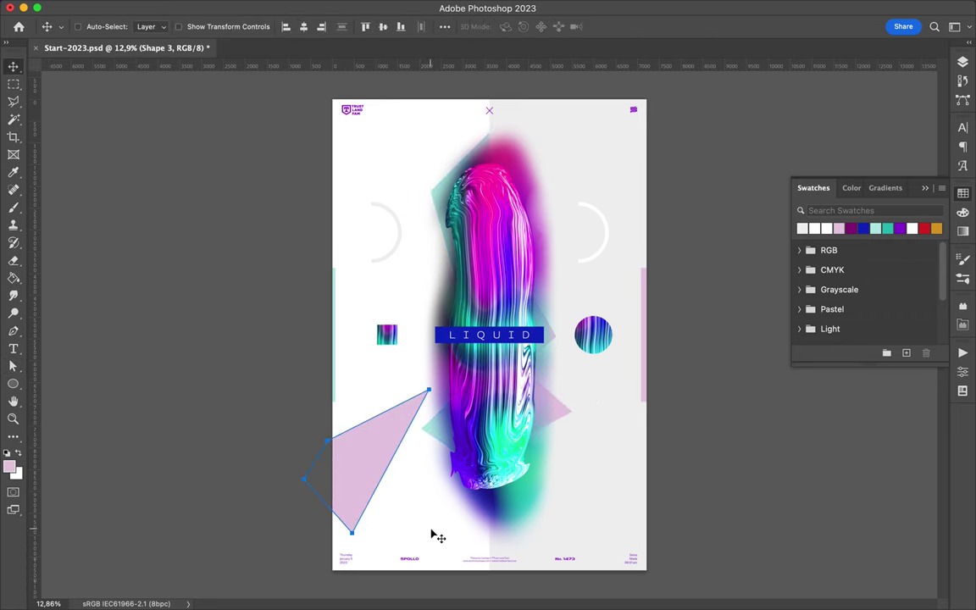
Step: Draw a cyan triangle at the upper right
key("p")
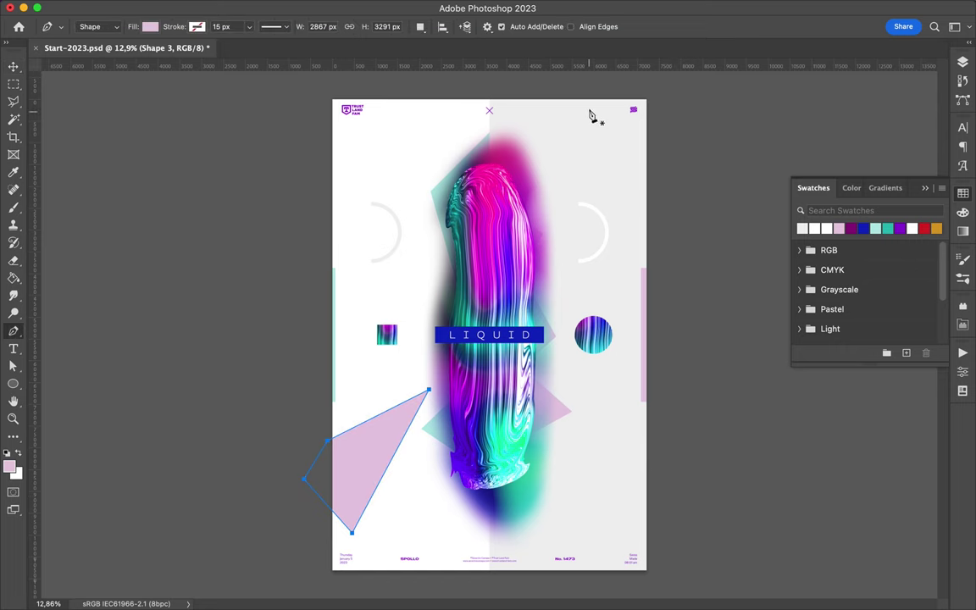
left_click(559, 248)
left_click(601, 114)
key("v")
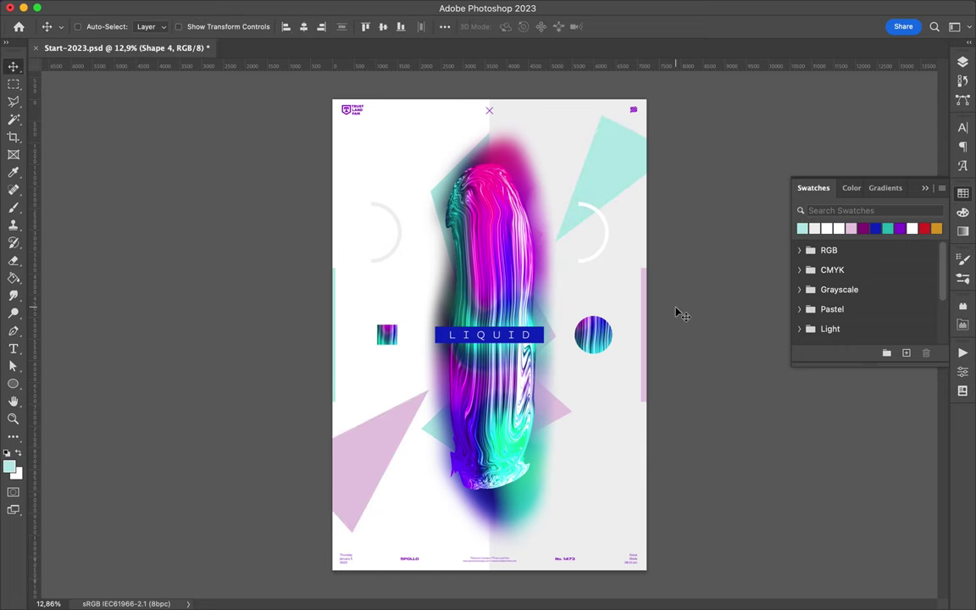
Step: Copy the ring further left with a grey fill and nudge the thin cyan left bar
left_click_drag(381, 264, 337, 263)
key("a")
left_click(148, 26)
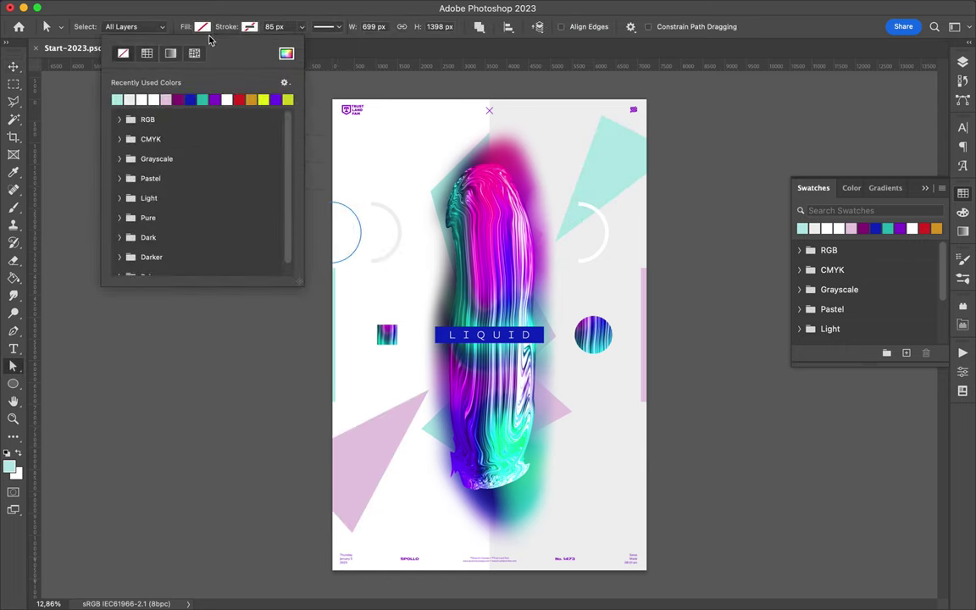
left_click(122, 100)
key("v")
left_click_drag(334, 313, 336, 315)
scroll(465, 305, "up", 2)
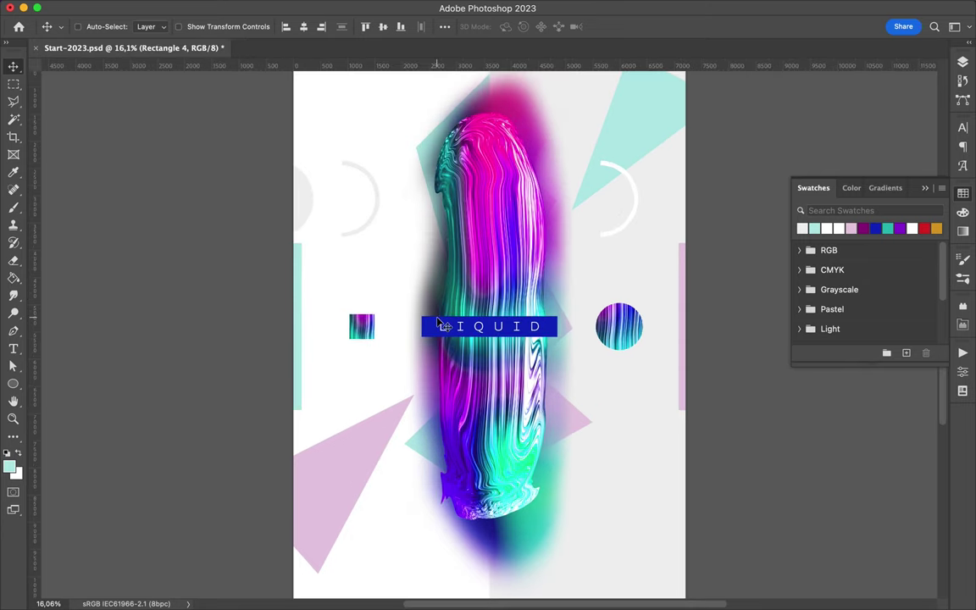
scroll(433, 399, "down", 2)
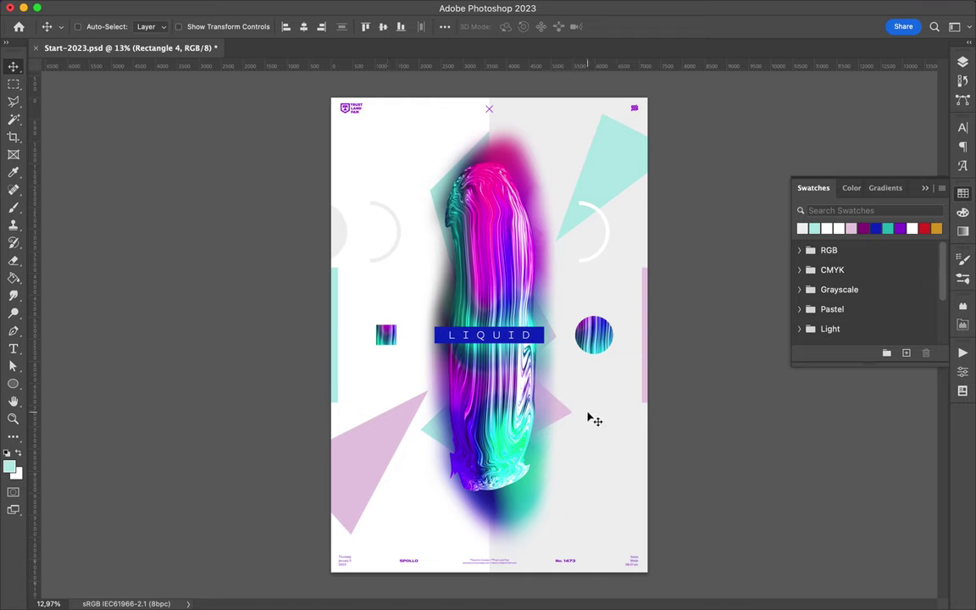
Step: Add a blue triangle pointer level with the LIQUID bar and a flipped copy
key("u")
left_click(875, 229)
key("ctrl+t")
key("Return")
key("v")
mouse_move(606, 355)
left_mouse_down()
mouse_move(641, 340)
mouse_move(328, 338)
left_mouse_up()
key("ctrl+t")
key("Return")
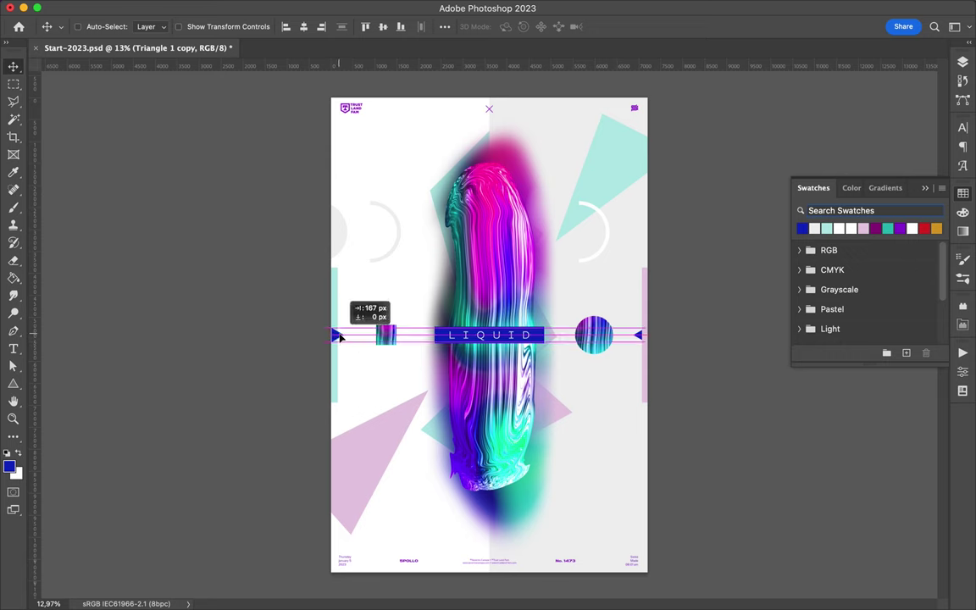
Step: Move Rectangle 4 below Triangle 1 and select both triangle layers
left_click(962, 62)
scroll(864, 339, "down", 2)
left_click(826, 299)
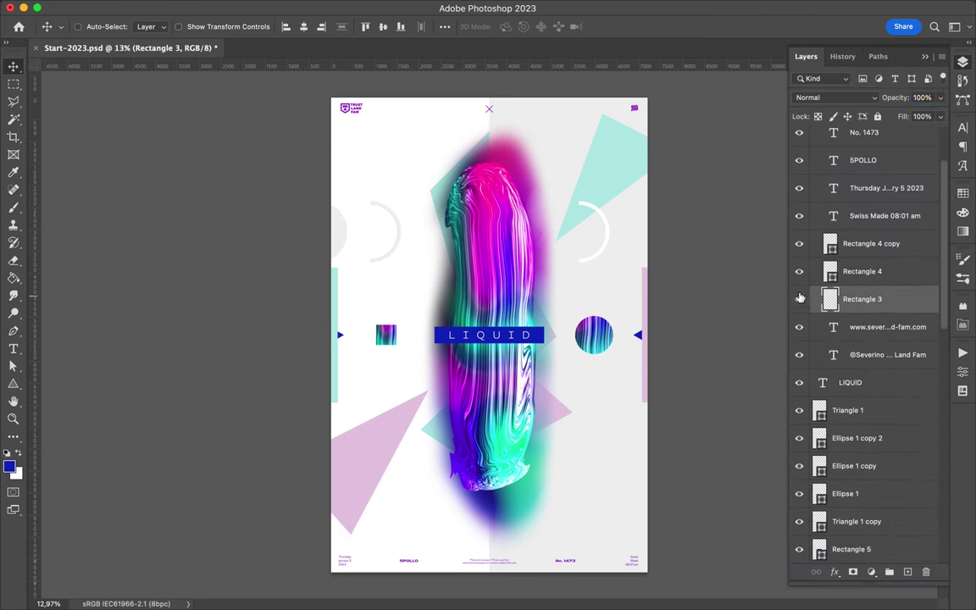
left_click_drag(858, 430, 858, 426)
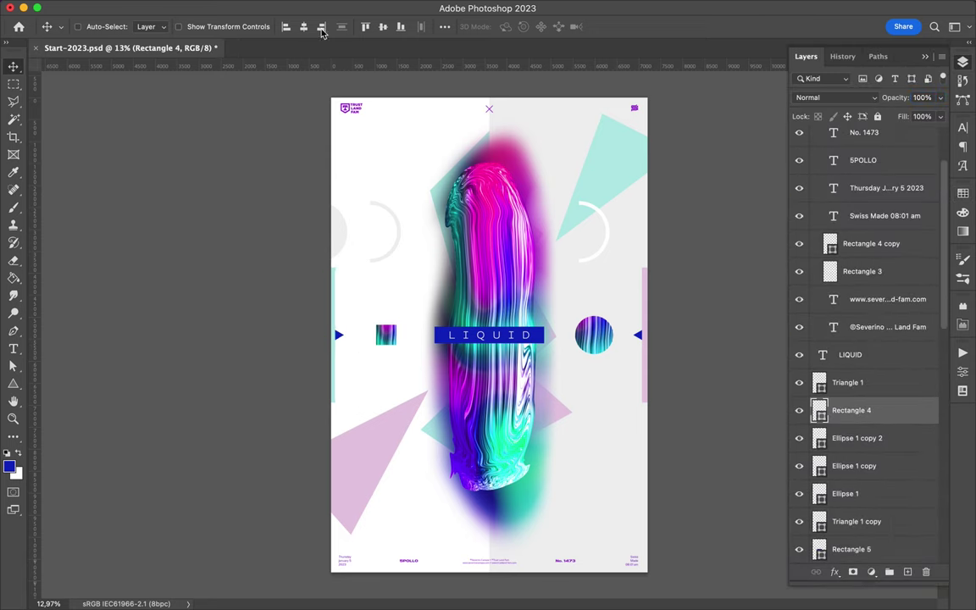
left_click(855, 521)
left_click(847, 382, "super")
Step: Delete the grey partial circle on the left and nudge the teal triangle
scroll(559, 288, "up", 2)
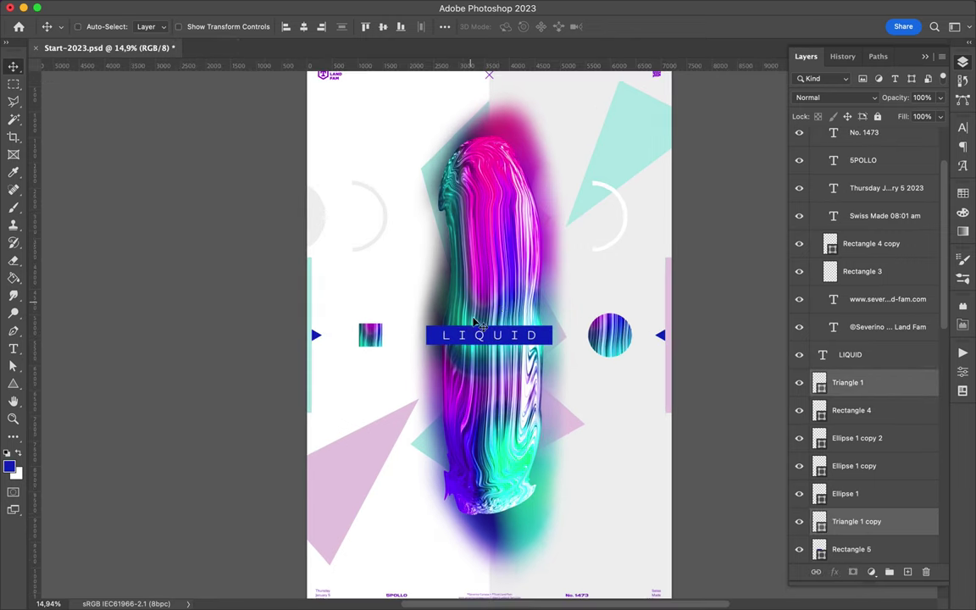
scroll(436, 288, "down", 2)
left_click(337, 244)
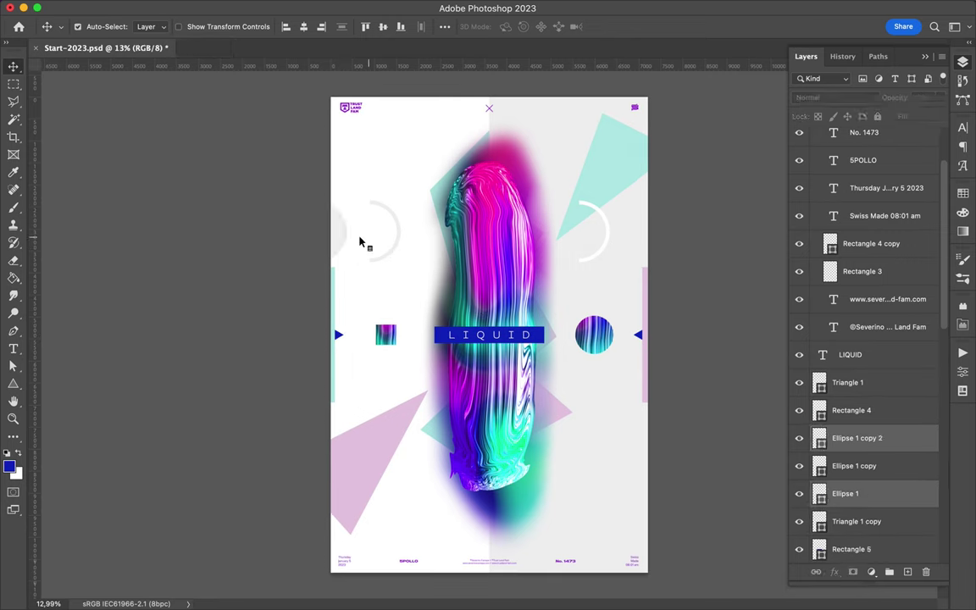
key("Delete")
left_click_drag(599, 195, 593, 188)
left_click(526, 176)
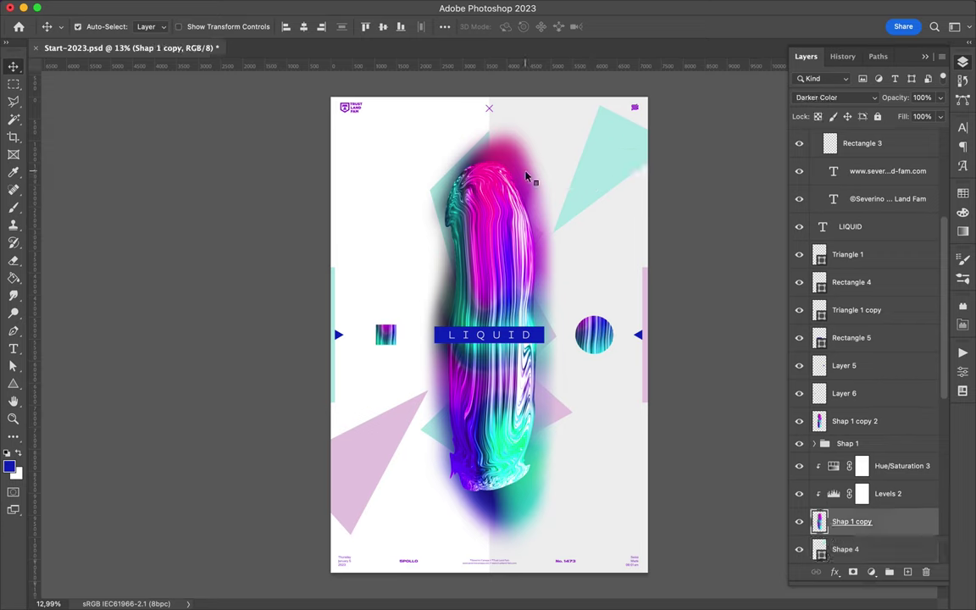
key("l")
left_click(432, 136)
left_click(580, 285)
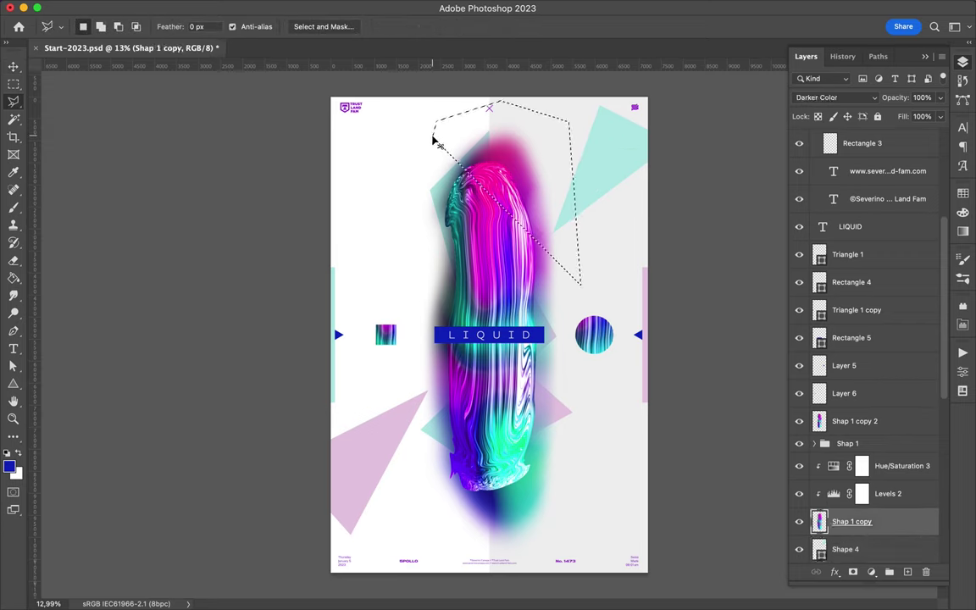
key("ctrl+j")
key("v")
left_click_drag(433, 140, 506, 174)
left_click_drag(845, 446, 844, 406)
left_click_drag(538, 192, 525, 182)
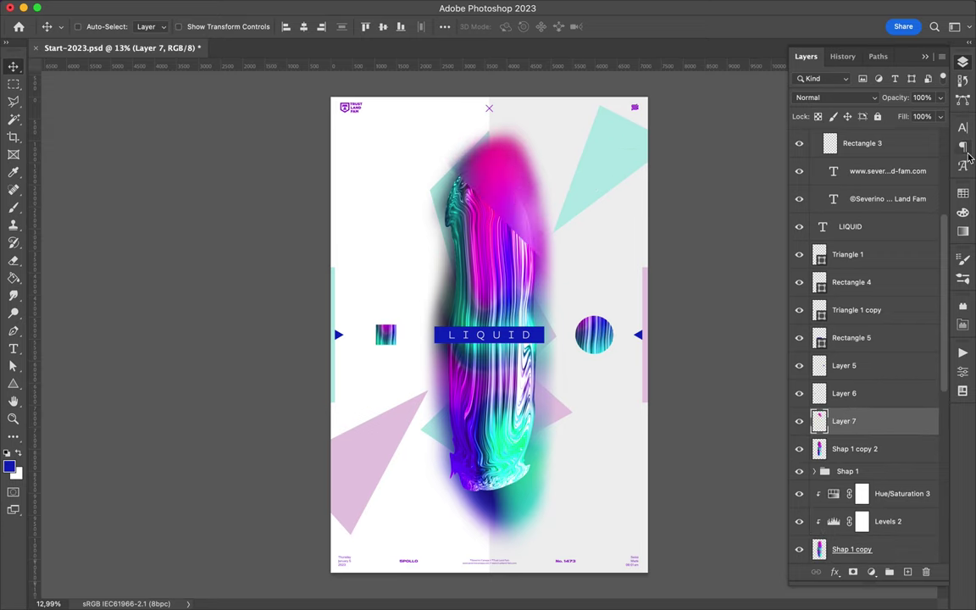
left_click(962, 127)
left_click(870, 99)
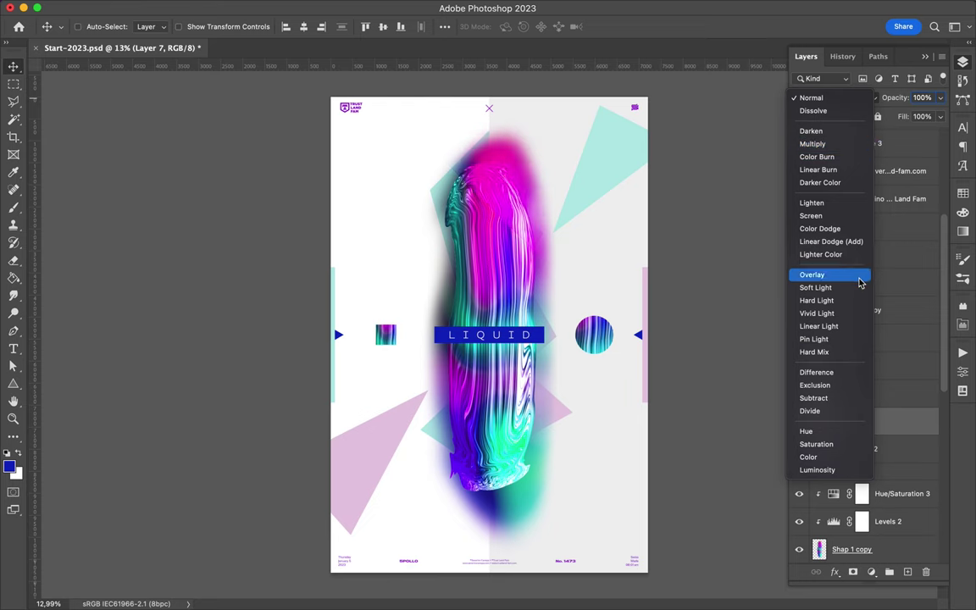
left_click(856, 242)
key("ctrl+j")
left_click(830, 97)
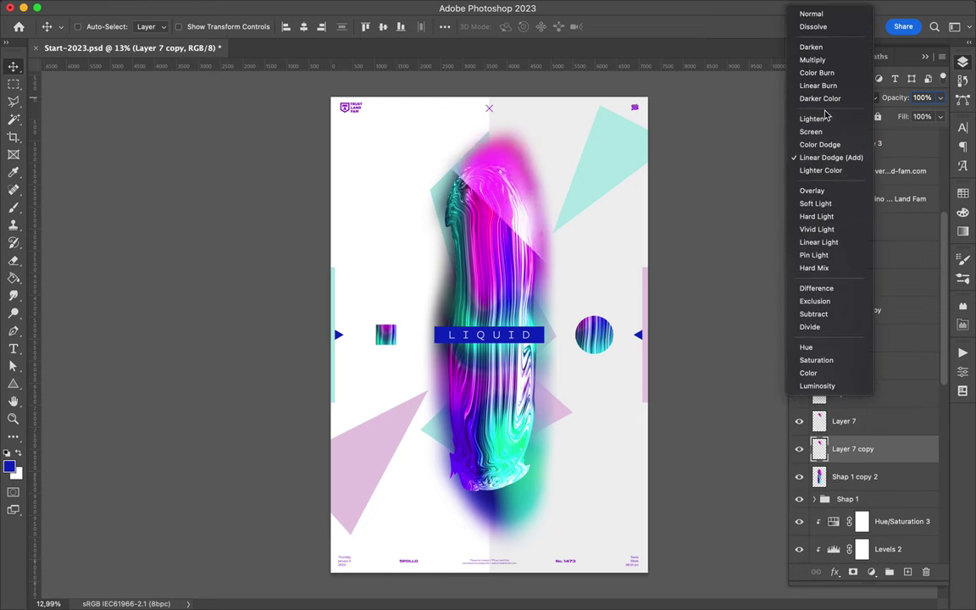
left_click(818, 85)
left_click_drag(843, 449, 842, 417)
left_click(859, 98)
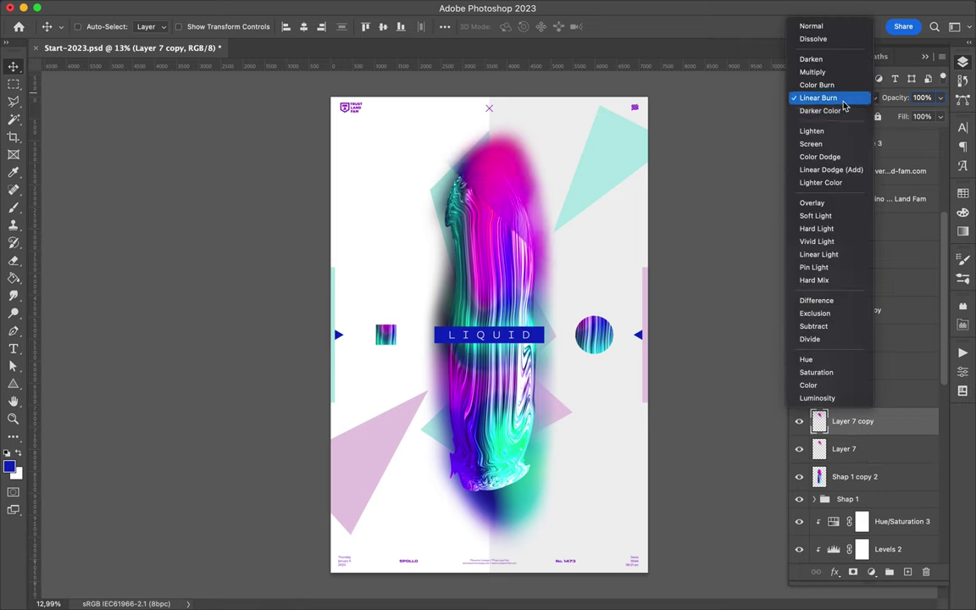
left_click(816, 109)
left_click(939, 116)
left_click_drag(936, 134, 899, 135)
left_click(843, 449)
left_click(830, 98)
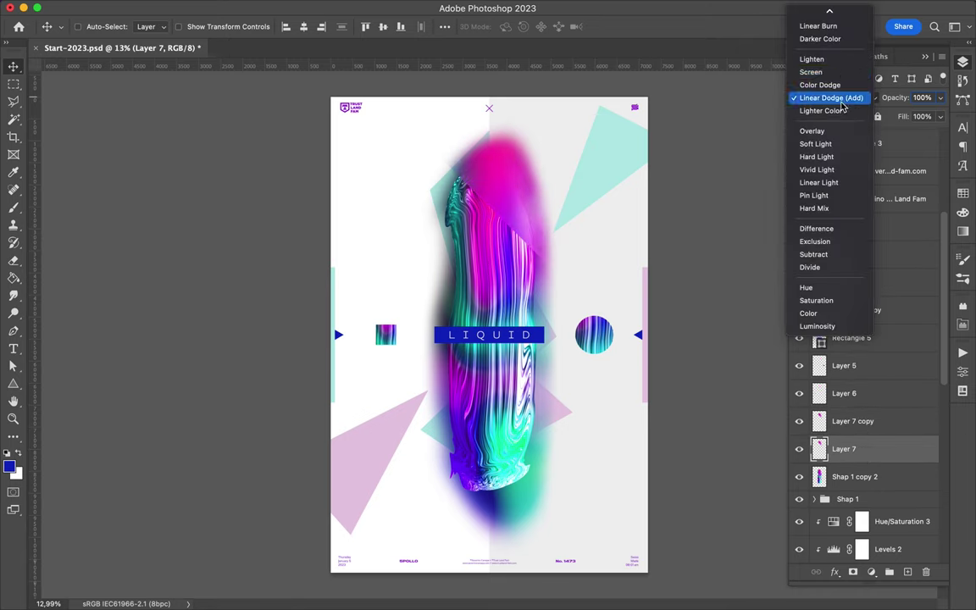
left_click(830, 98)
left_click_drag(843, 448, 843, 418)
left_click(830, 97)
left_click(827, 45)
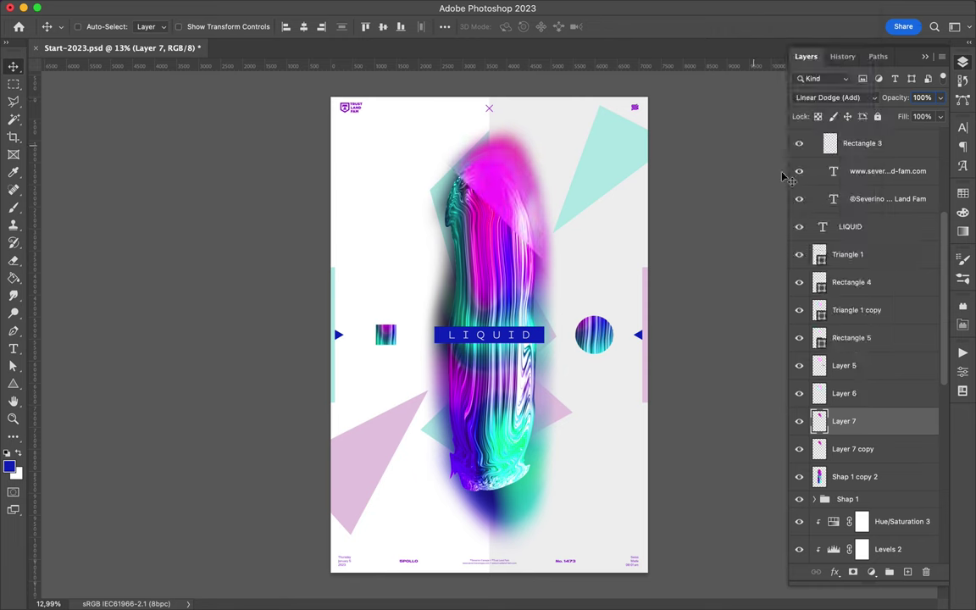
key("Delete")
left_click(830, 98)
left_click(830, 15)
key("Delete")
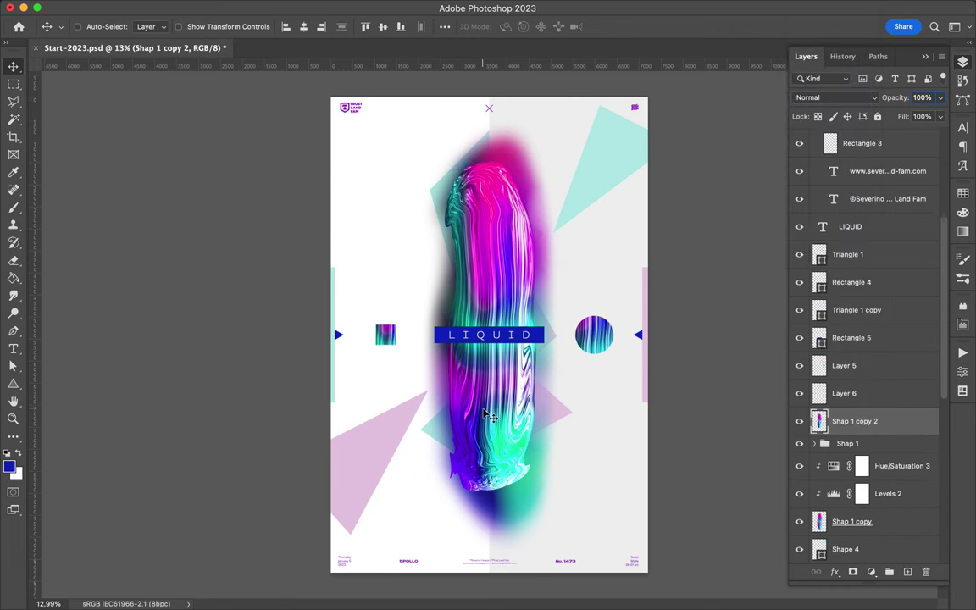
left_click(688, 8)
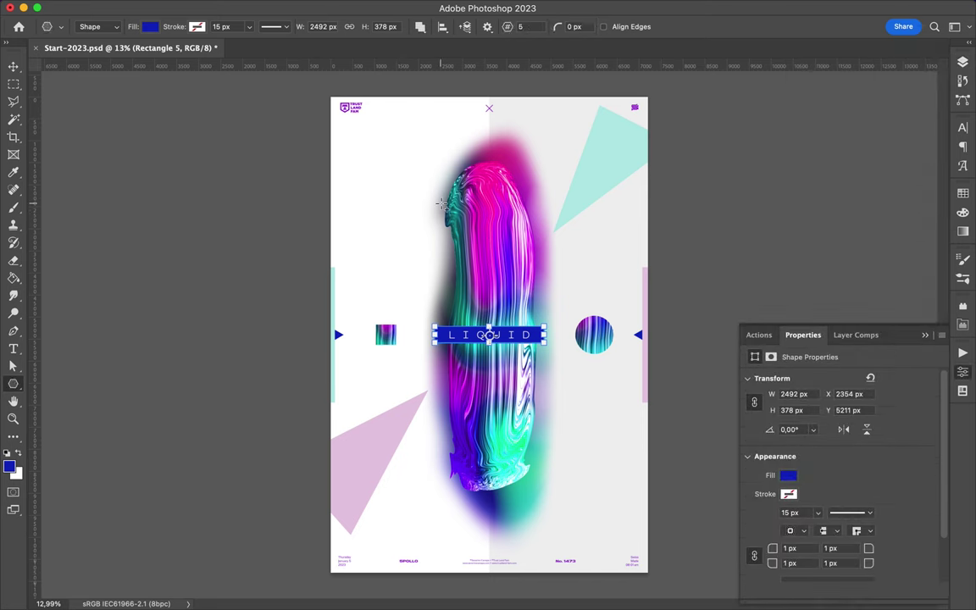
Step: Draw a blue rectangle and position it, layered just above the liquid smear
left_click_drag(505, 273, 506, 284)
key("v")
key("F7")
mouse_move(459, 255)
left_mouse_down()
mouse_move(480, 246)
mouse_move(472, 246)
left_mouse_up()
left_click_drag(851, 282, 857, 403)
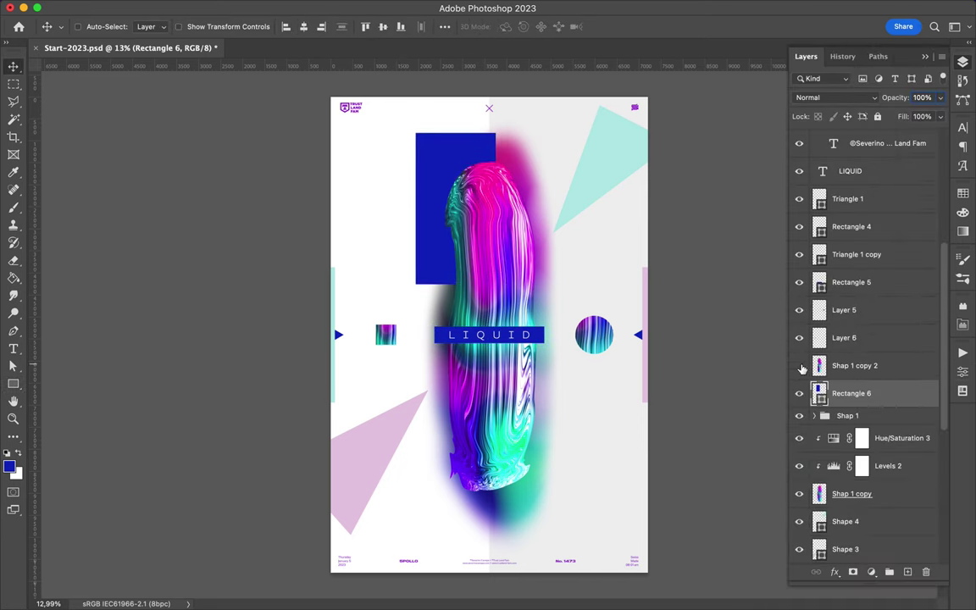
left_click_drag(842, 404, 847, 398)
left_click_drag(427, 189, 420, 200)
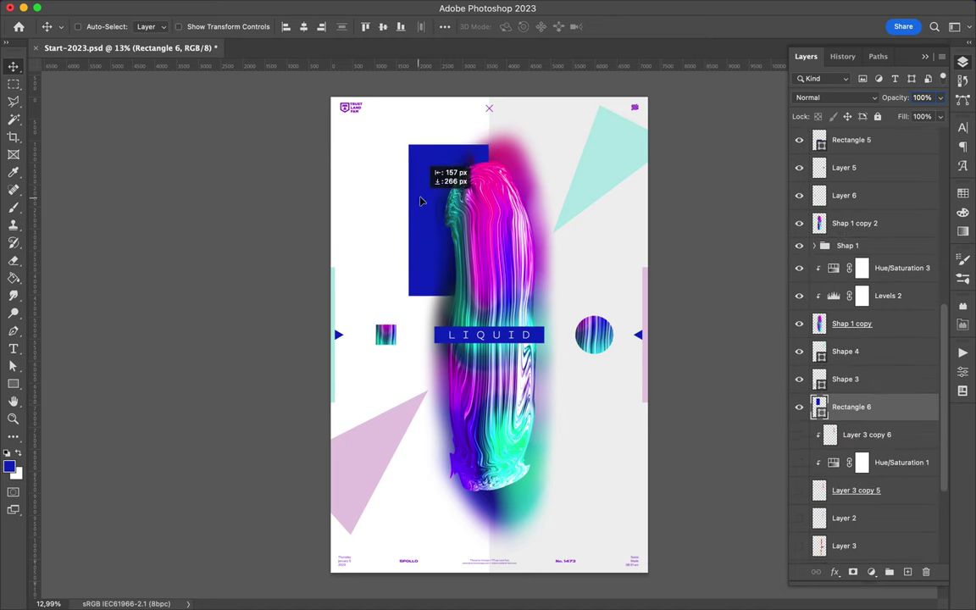
mouse_move(434, 249)
left_mouse_down()
mouse_move(415, 238)
mouse_move(490, 169)
mouse_move(344, 169)
left_mouse_up()
key("ctrl+bracketright")
key("ctrl+bracketright")
key("ctrl+bracketright")
Step: Stretch the blue rectangle into a large block covering the poster's upper-left quarter
key("ctrl+t")
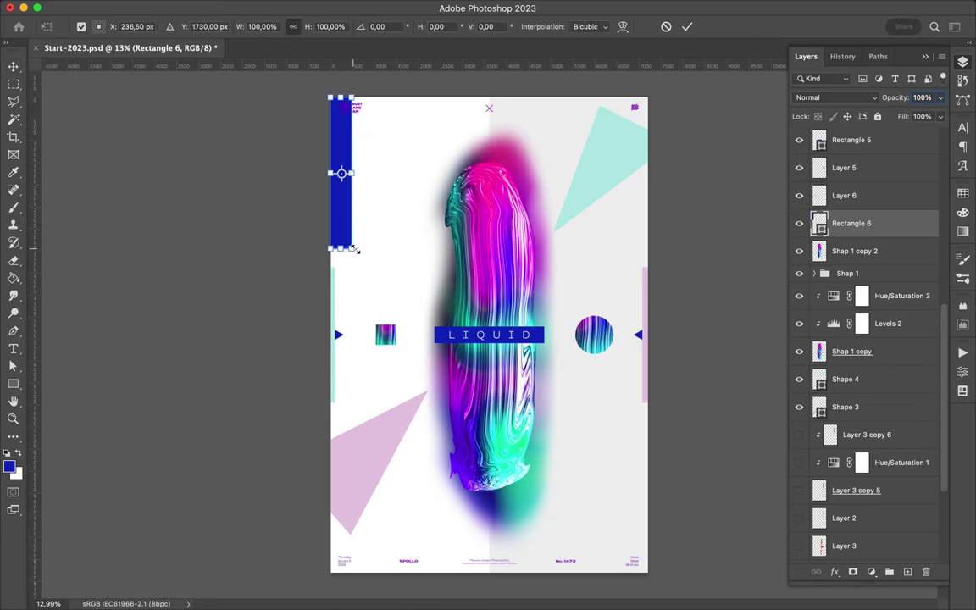
left_click_drag(352, 255, 490, 341)
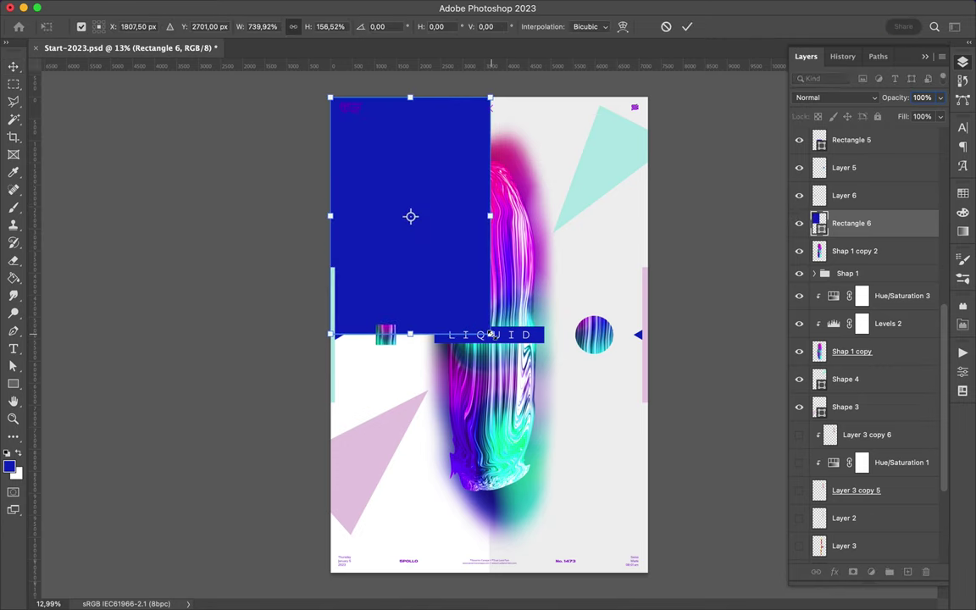
key("Return")
scroll(489, 339, "up", 2)
scroll(481, 261, "up", 1)
scroll(481, 261, "up", 3)
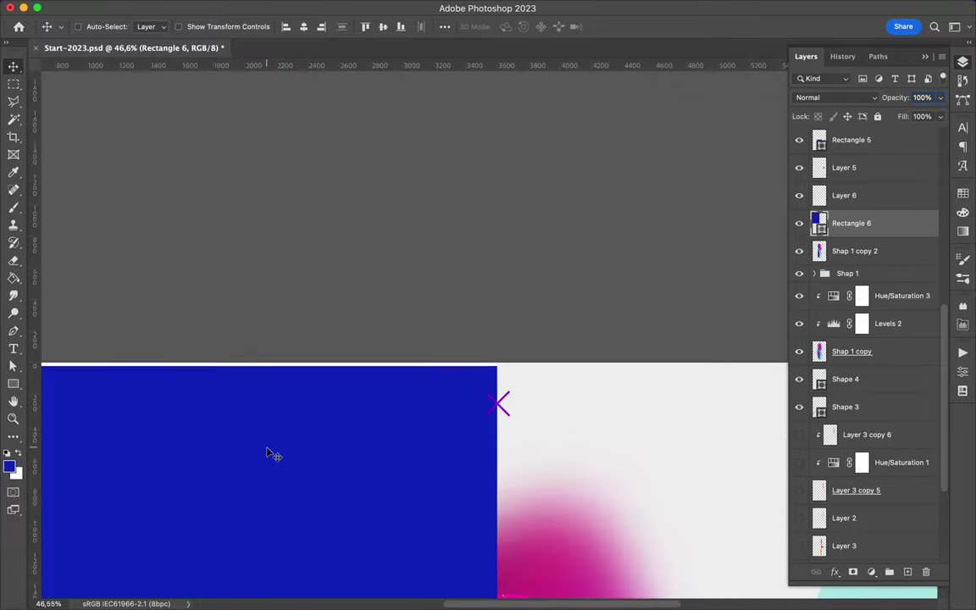
key("ctrl+t")
left_click_drag(315, 363, 315, 357)
key("Return")
Step: Draw a white rectangle over the top-left logo so it appears white
key("u")
left_click(136, 27)
left_click(233, 54)
key("Return")
left_click_drag(158, 370, 223, 403)
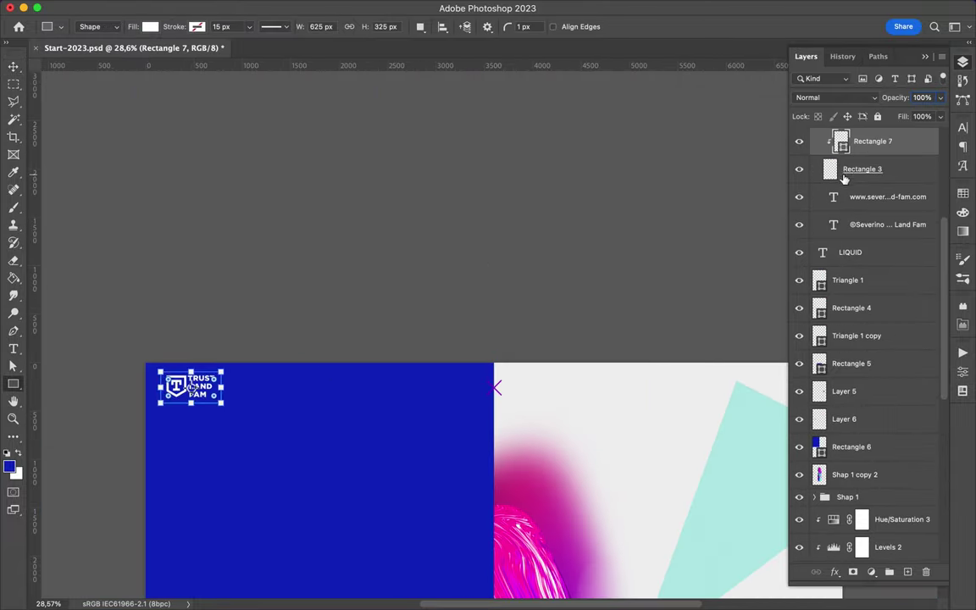
key("v")
key("ctrl+0")
Step: Copy a tall strip of the smear onto its own layer and reorder it below Rectangle 6
key("m")
left_click_drag(352, 153, 477, 324)
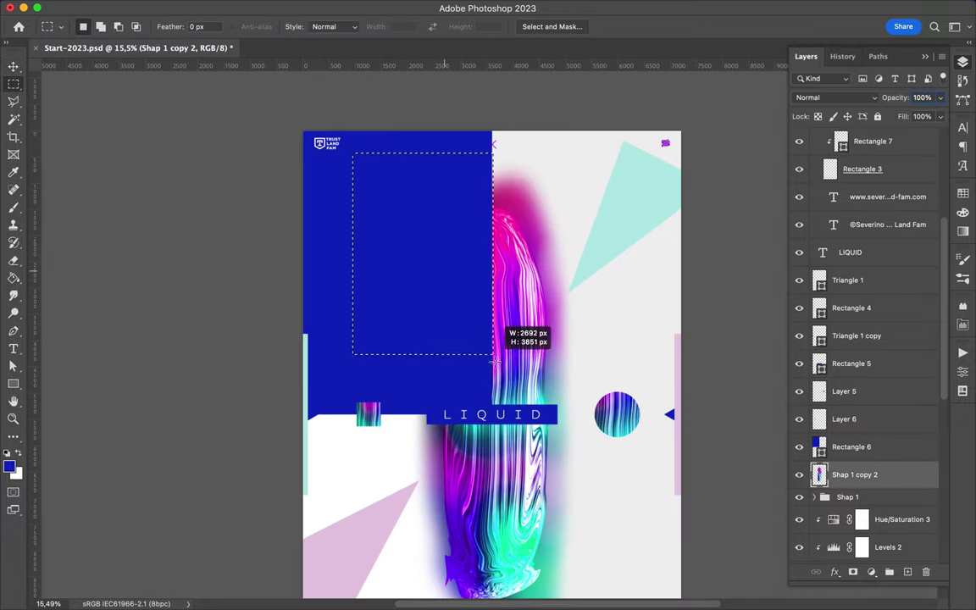
key("ctrl+j")
key("v")
left_click_drag(495, 421, 355, 398)
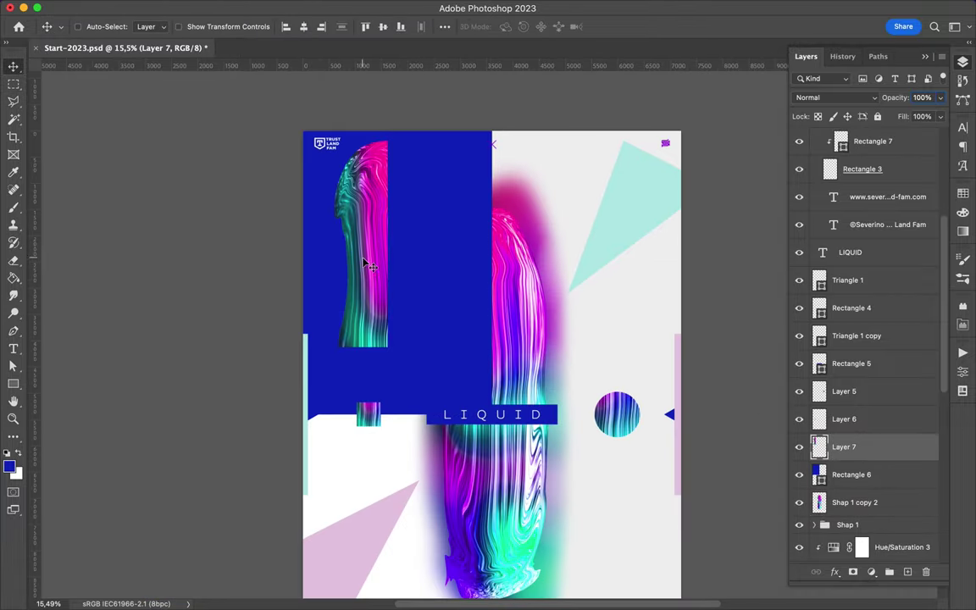
key("ctrl+z")
key("ctrl+z")
key("ctrl+z")
key("ctrl+z")
left_click_drag(854, 464, 853, 466)
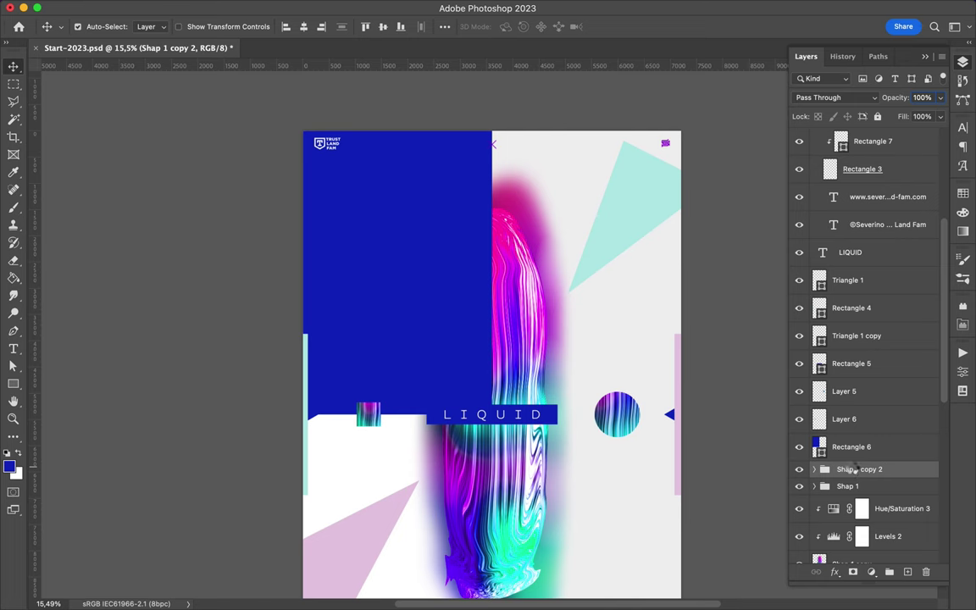
scroll(864, 339, "down", 3)
left_click(851, 296)
mouse_move(636, 196)
left_mouse_down()
mouse_move(598, 246)
mouse_move(606, 241)
left_mouse_up()
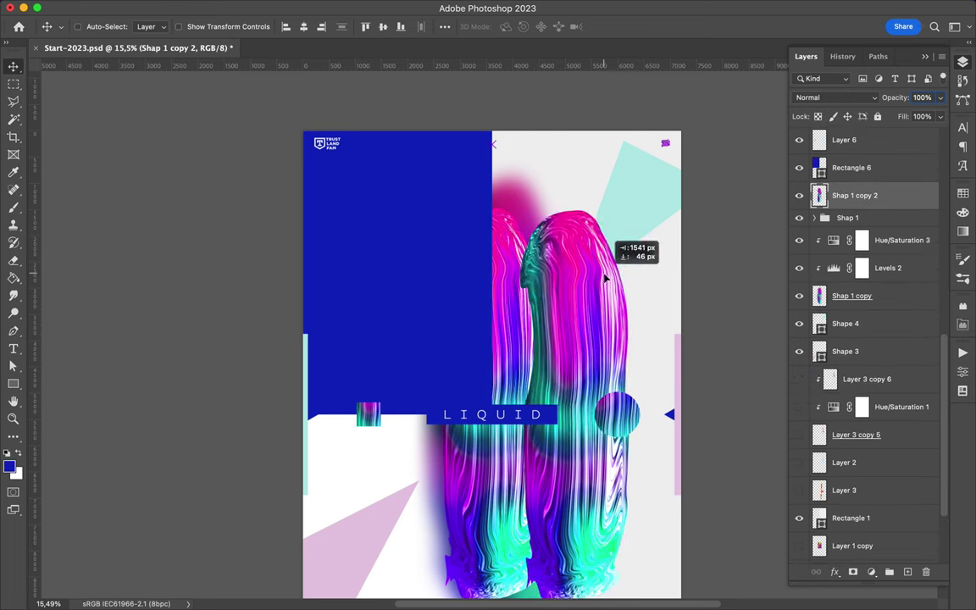
Step: Duplicate the smear and its adjustment layers, merge them, and shift the copy right
left_click(888, 212, "shift")
left_click(846, 322, "shift")
key("ctrl+j")
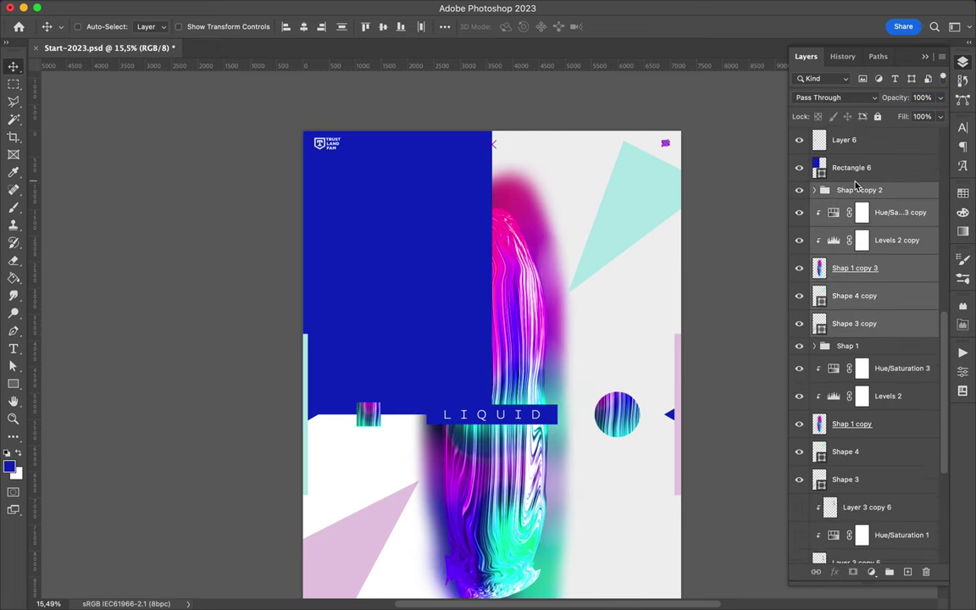
key("ctrl+e")
left_click_drag(525, 279, 574, 282)
Step: Copy a liquid strip to Layer 7 and place it in the upper-left blue area
key("m")
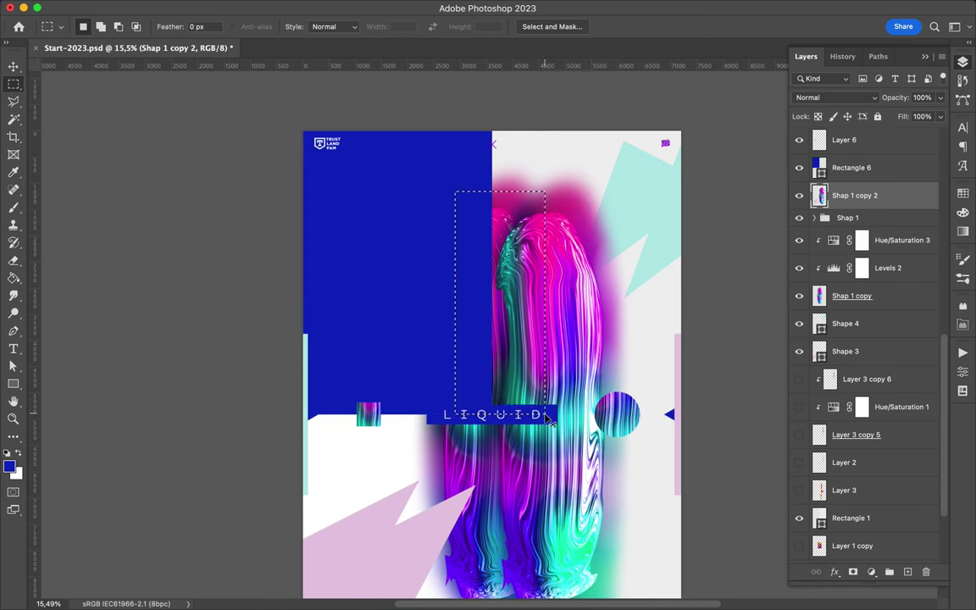
key("ctrl+j")
key("v")
left_click_drag(847, 193, 847, 170)
left_click_drag(486, 247, 341, 204)
key("ctrl+t")
key("Return")
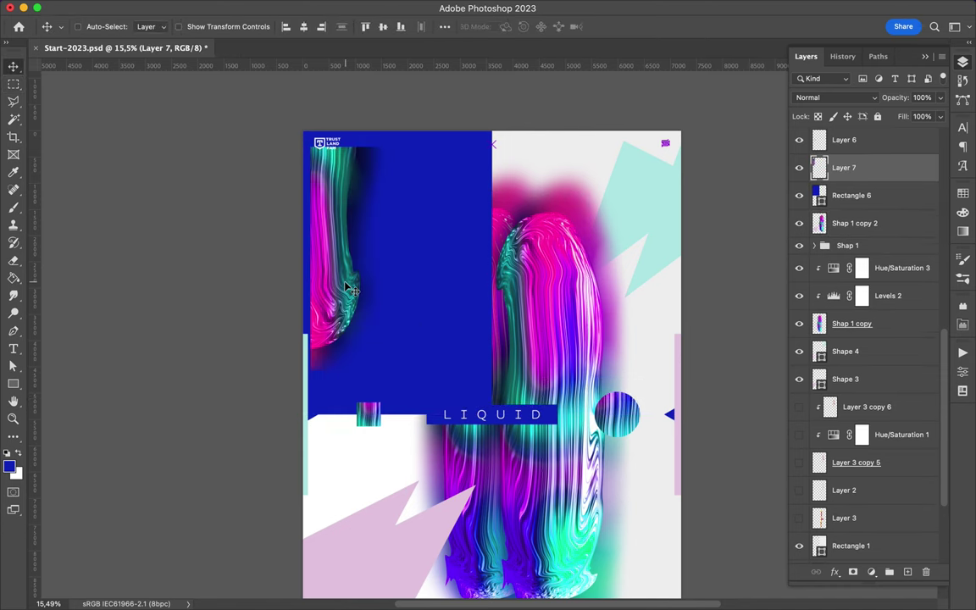
Step: Move Layer 7 above LIQUID, delete the duplicated smear, and slide the strip left
left_click_drag(348, 288, 334, 250)
scroll(870, 157, "up", 5)
left_click_drag(843, 398, 847, 194)
left_click(510, 241)
key("Delete")
scroll(372, 217, "down", 2)
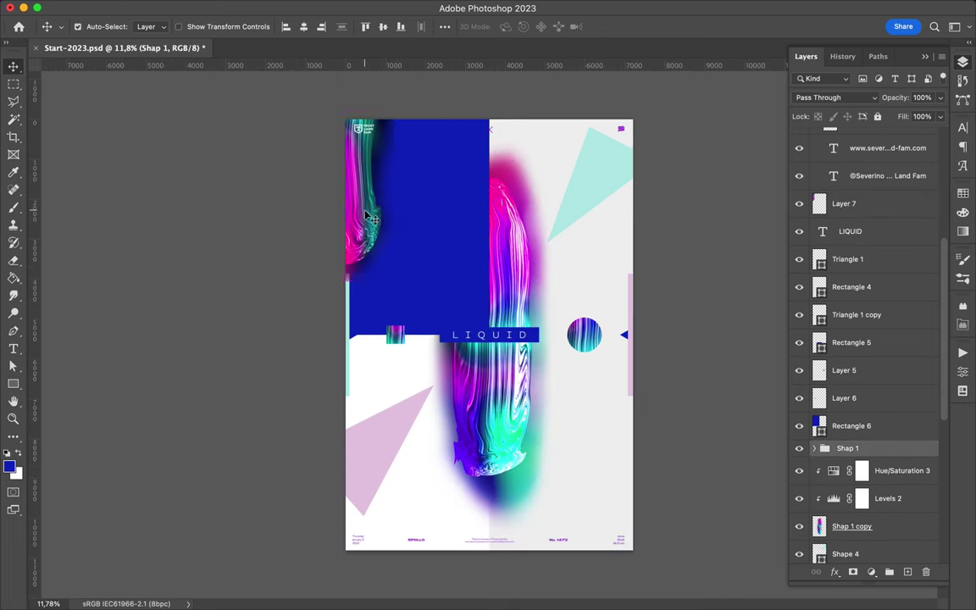
left_click_drag(373, 218, 347, 232)
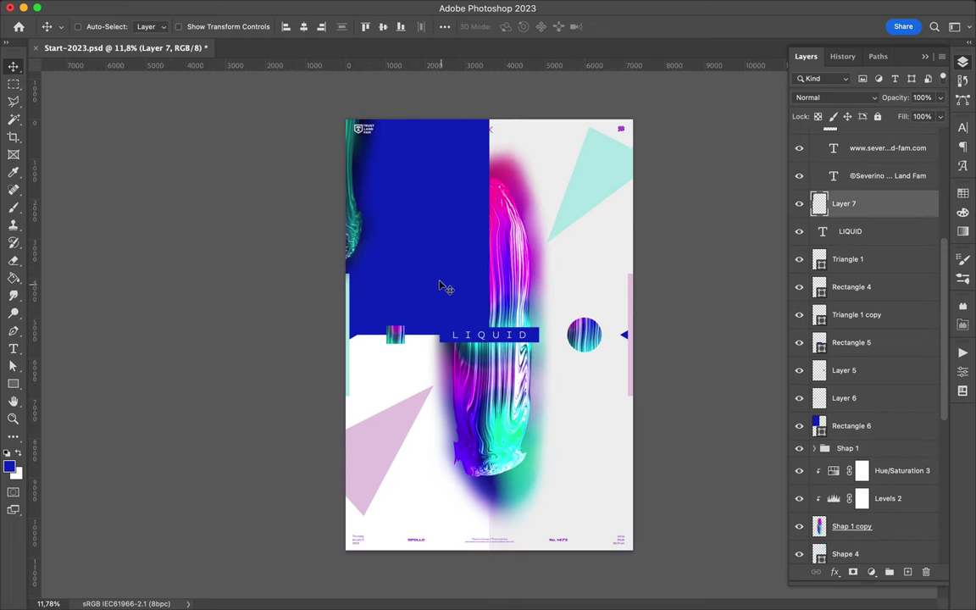
Step: Draw a thin new rectangle along the top of the blue block
key("u")
key("v")
left_click_drag(444, 119, 470, 119)
key("ctrl+t")
key("Return")
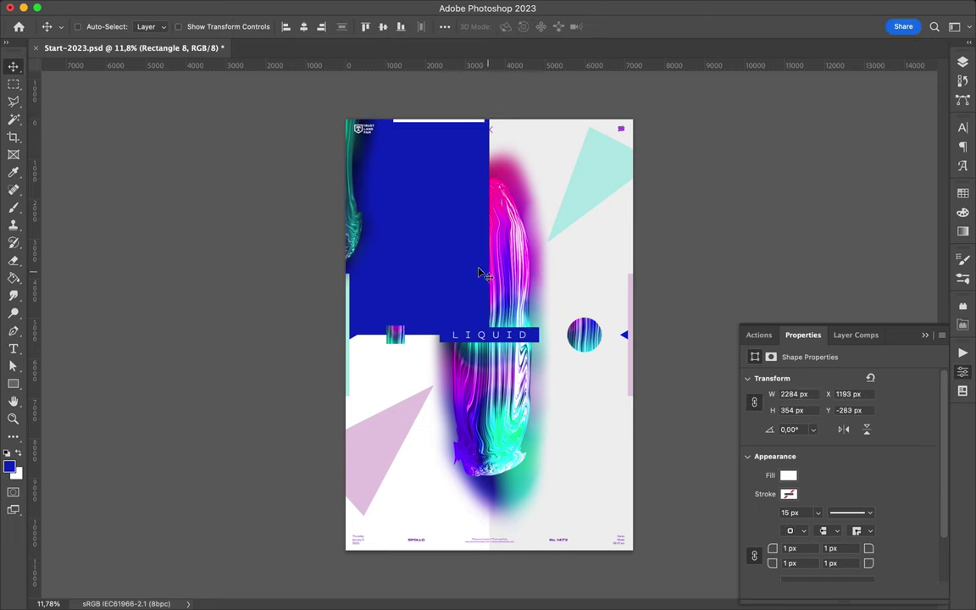
key("F7")
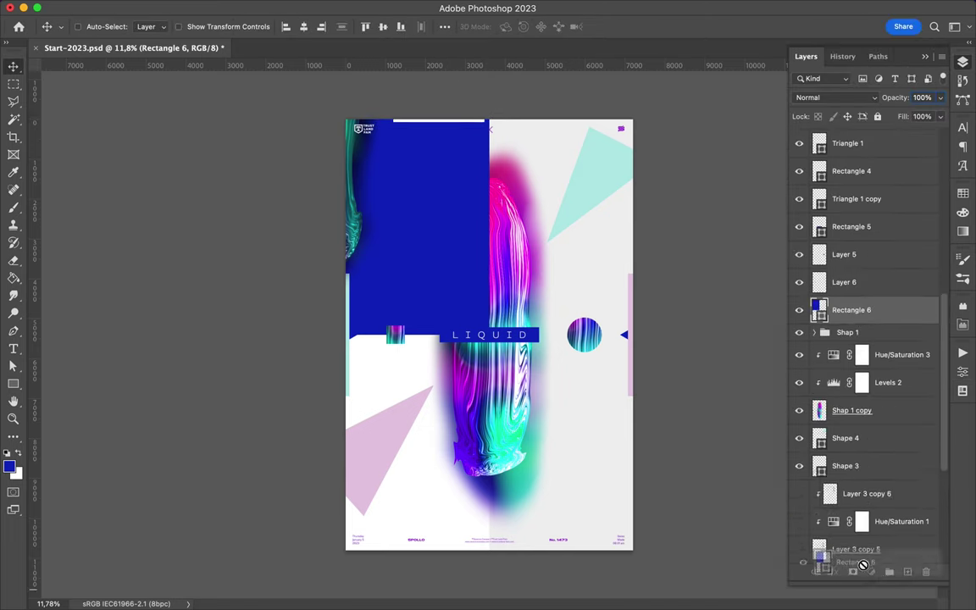
Step: Test a Normal-blend copy of the liquid layer, then delete it and the large blue block
left_click_drag(851, 451, 847, 461)
left_click_drag(852, 382, 839, 462)
left_click(835, 97)
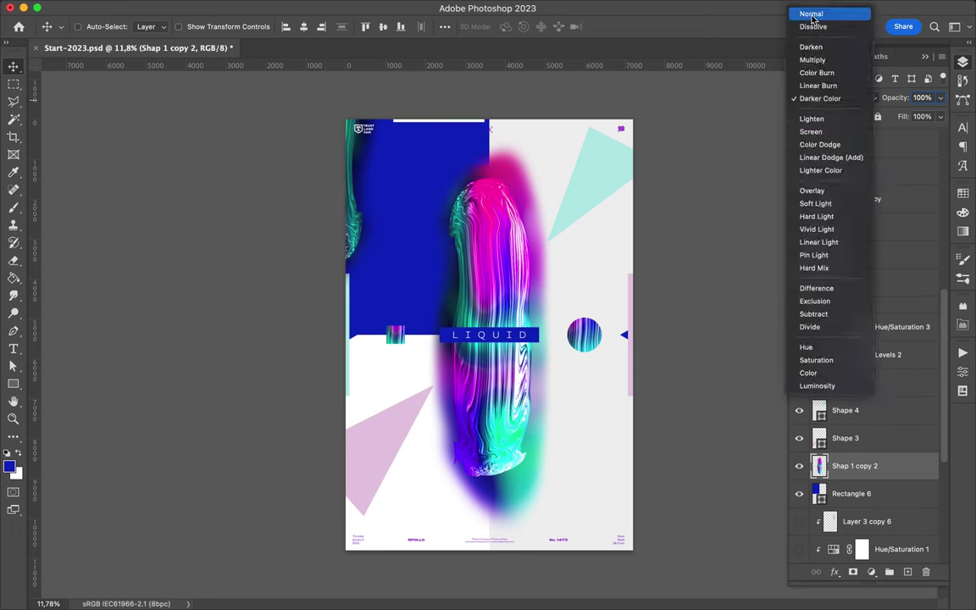
left_click(810, 11)
left_click_drag(496, 182, 447, 192)
mouse_move(452, 240)
left_mouse_down()
mouse_move(540, 324)
mouse_move(530, 320)
left_mouse_up()
key("Delete")
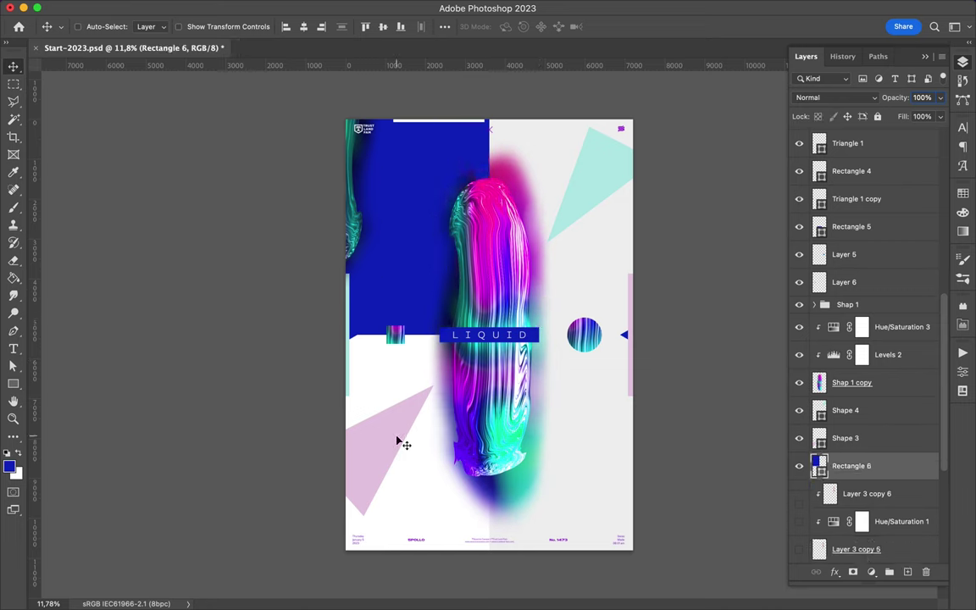
key("Delete")
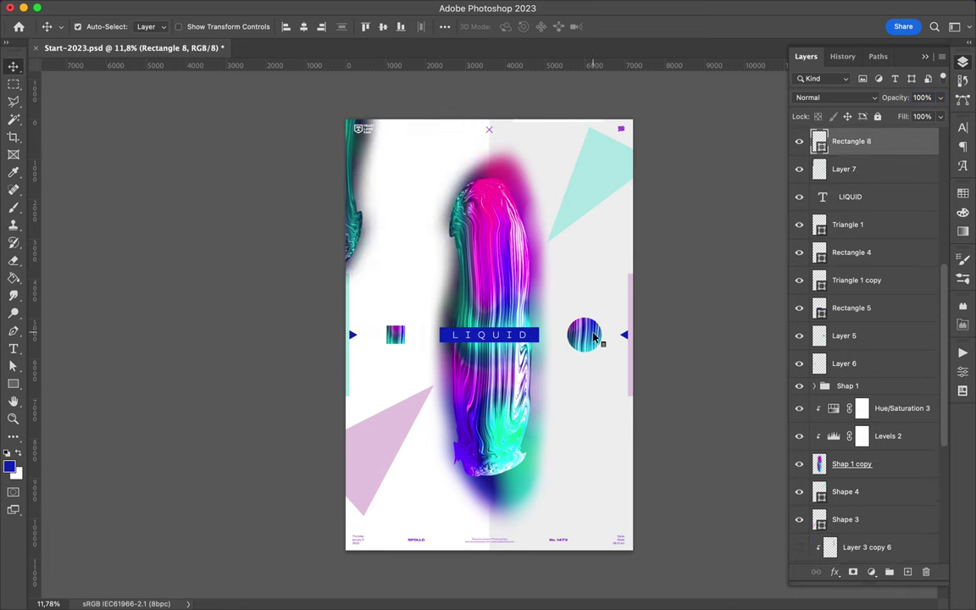
Step: Move the striped circle and tile to the edges and draw a blue rectangle right of the liquid
left_click_drag(594, 338, 646, 457)
left_click_drag(423, 340, 421, 131)
key("u")
left_click_drag(498, 228, 572, 418)
key("a")
left_click(203, 27)
left_click(111, 90)
key("Return")
key("v")
key("F7")
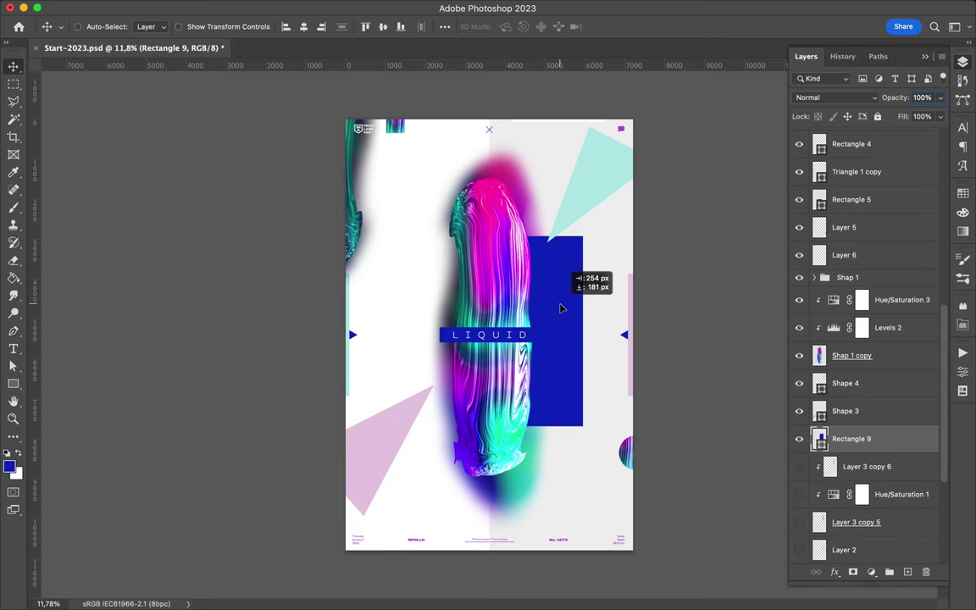
Step: Draw a white rectangle left of the liquid and move it up behind LIQUID
left_click(581, 210, "ctrl")
key("u")
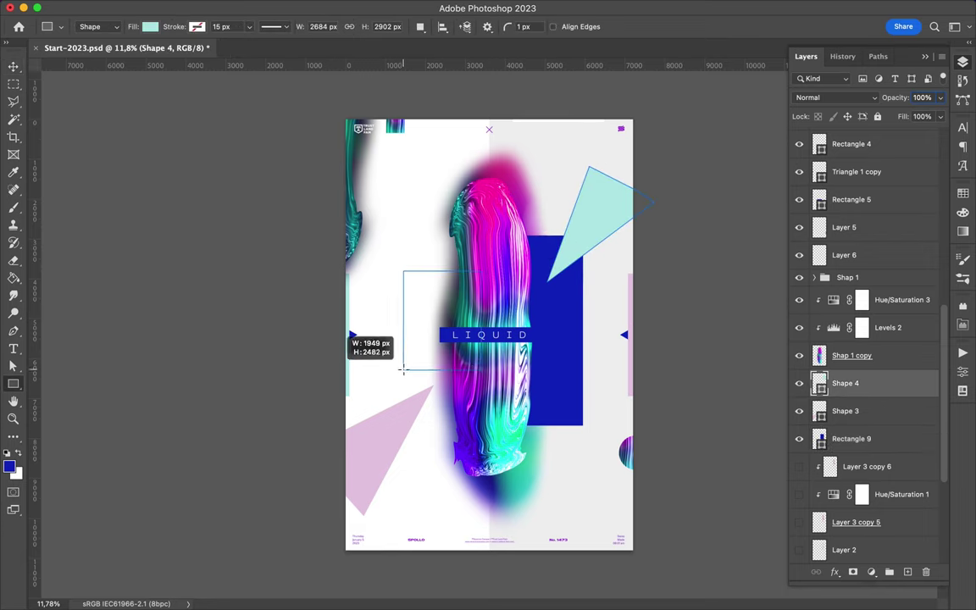
left_click_drag(403, 369, 405, 440)
left_click(149, 26)
left_click(110, 66)
key("v")
left_click_drag(436, 371, 432, 317)
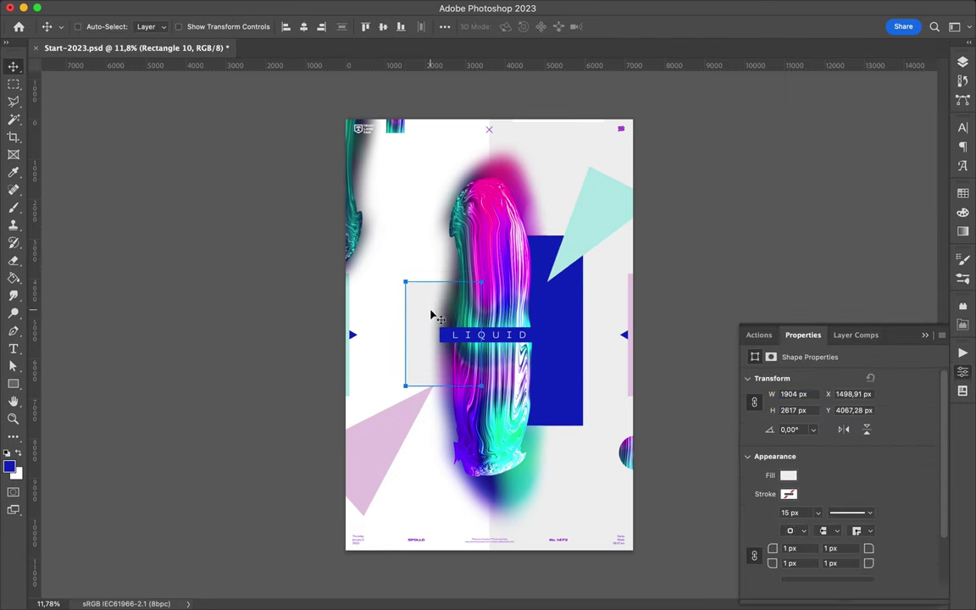
Step: Narrow the blue rectangle into a thin vertical bar with Free Transform
left_click(382, 461, "ctrl")
left_click(559, 254, "ctrl")
key("ctrl+t")
left_click_drag(583, 335, 539, 334)
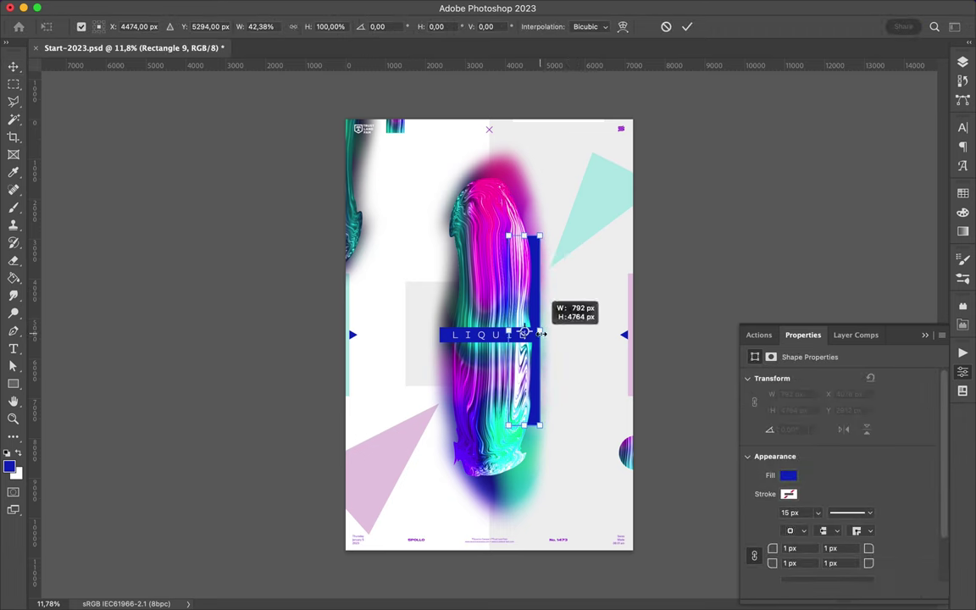
key("Return")
Step: Delete the pink and cyan edge bar layers
left_click(364, 224)
left_click(370, 127)
key("F7")
left_click(364, 133)
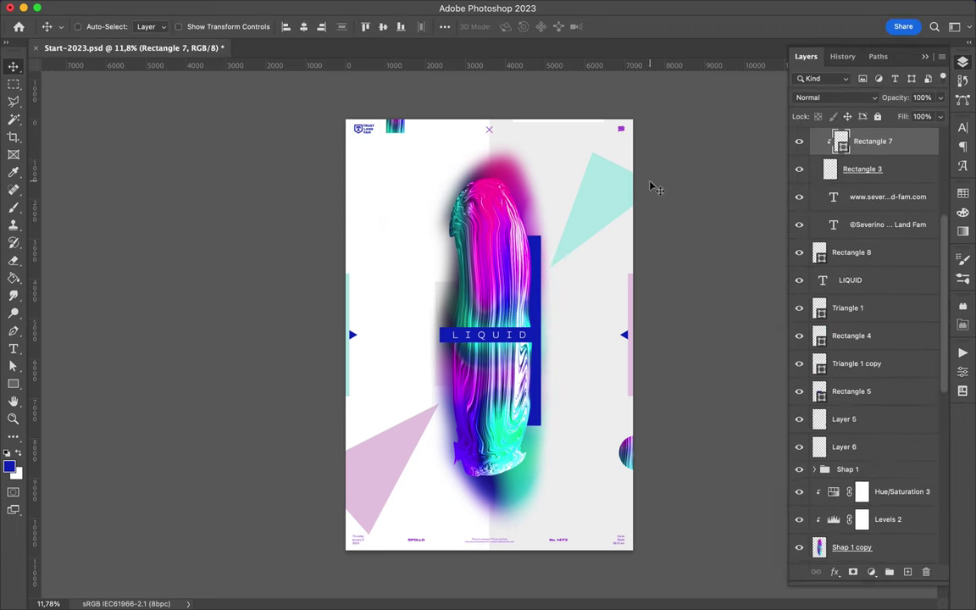
left_click(567, 123)
left_click(625, 369, "ctrl")
left_click(348, 364, "ctrl+shift")
key("Delete")
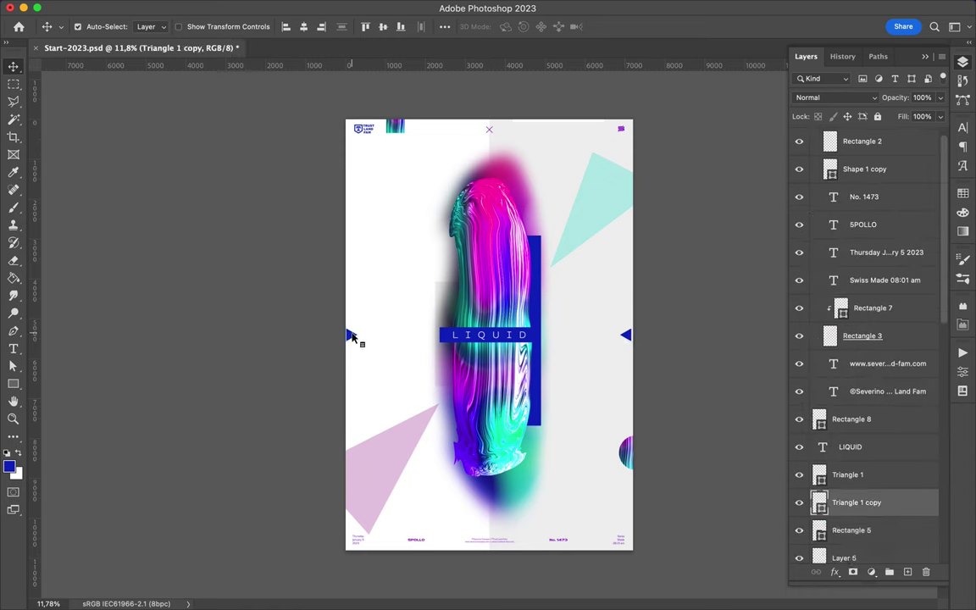
Step: Draw a small shard with the Pen tool and fill it pale pink from Swatches
key("a")
left_click(595, 163)
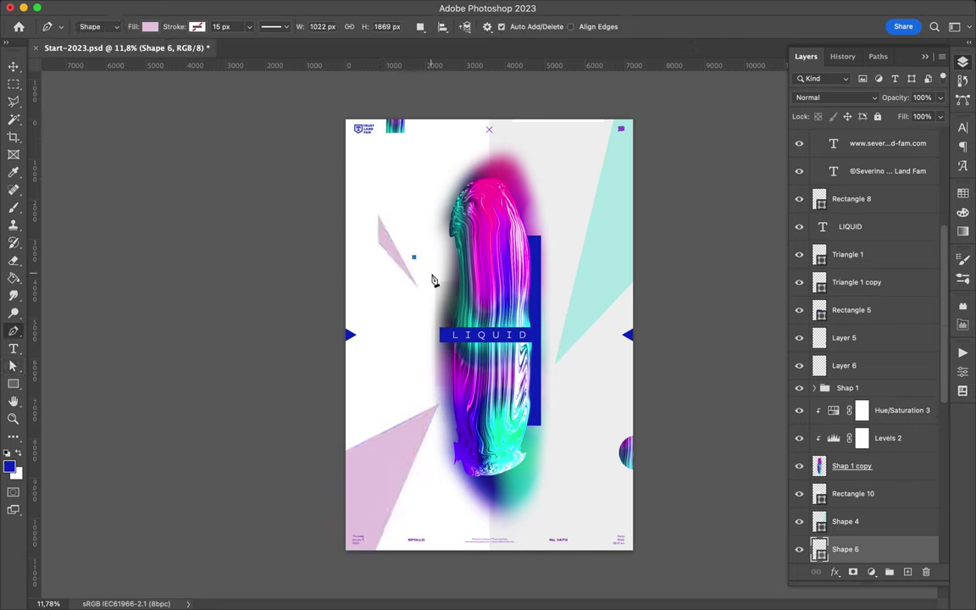
key("a")
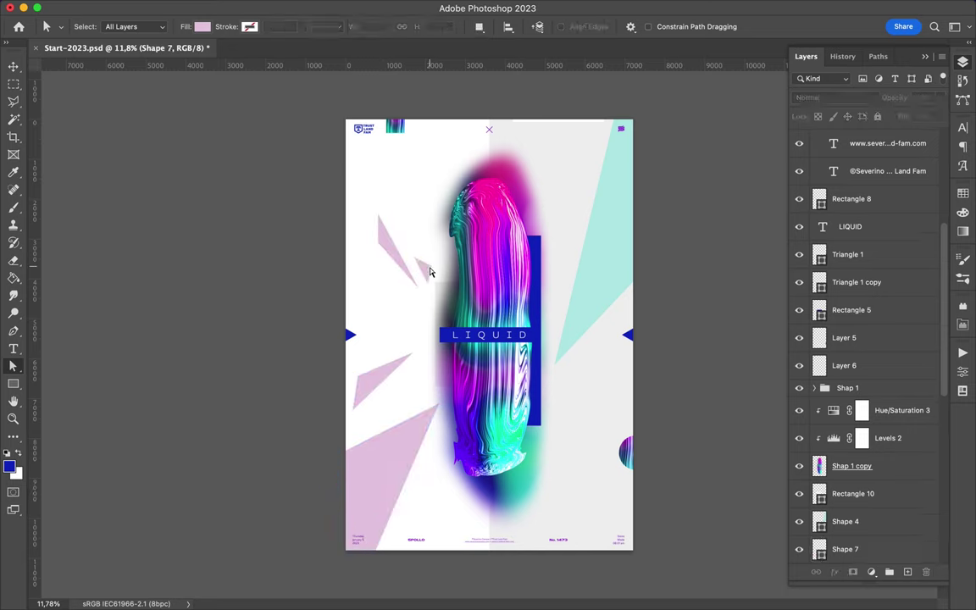
key("p")
left_click(393, 228)
left_click(403, 244)
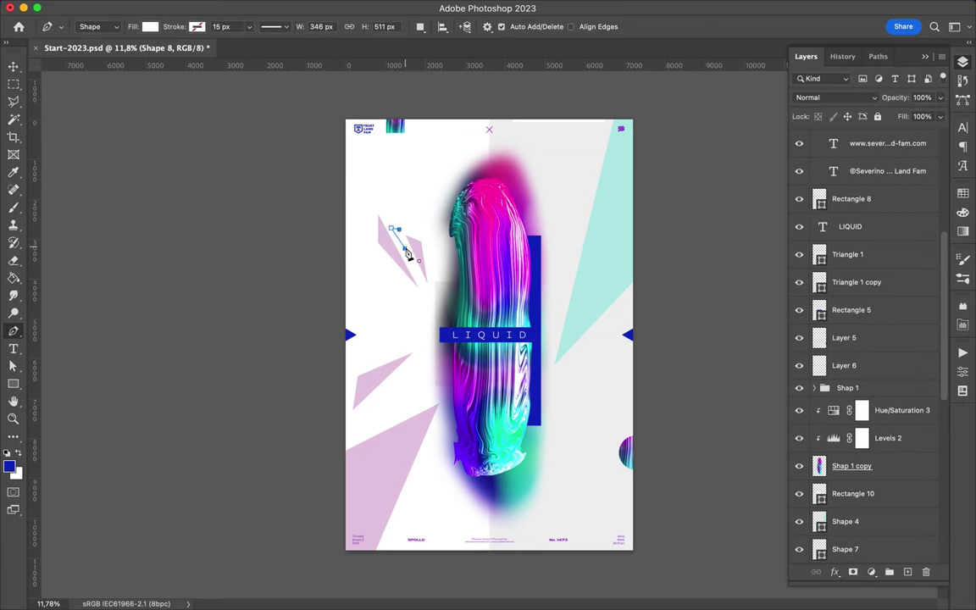
left_click(963, 193)
left_click(802, 228)
key("v")
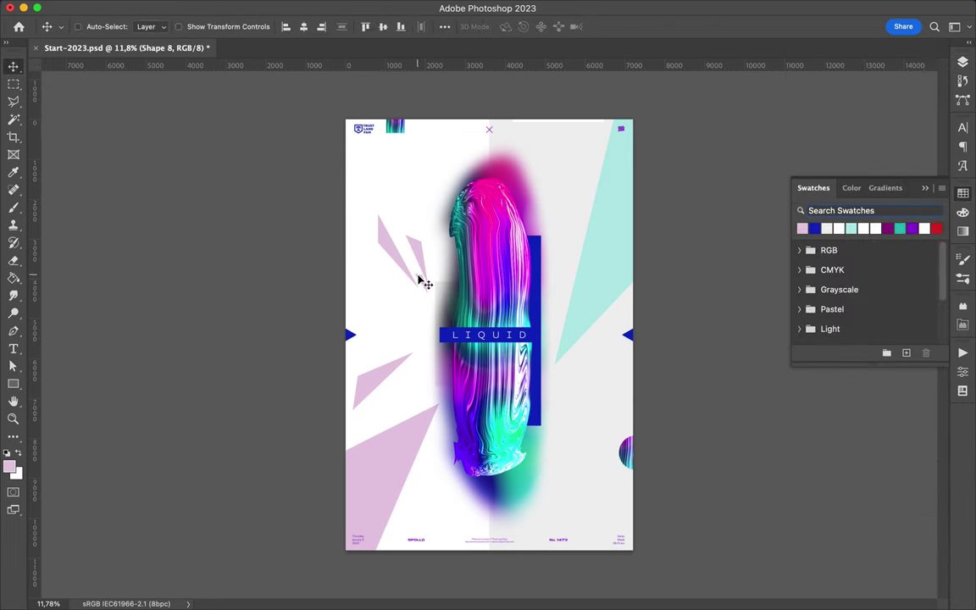
Step: Select the teal triangle's path, then the blue bar
key("a")
left_click(562, 298)
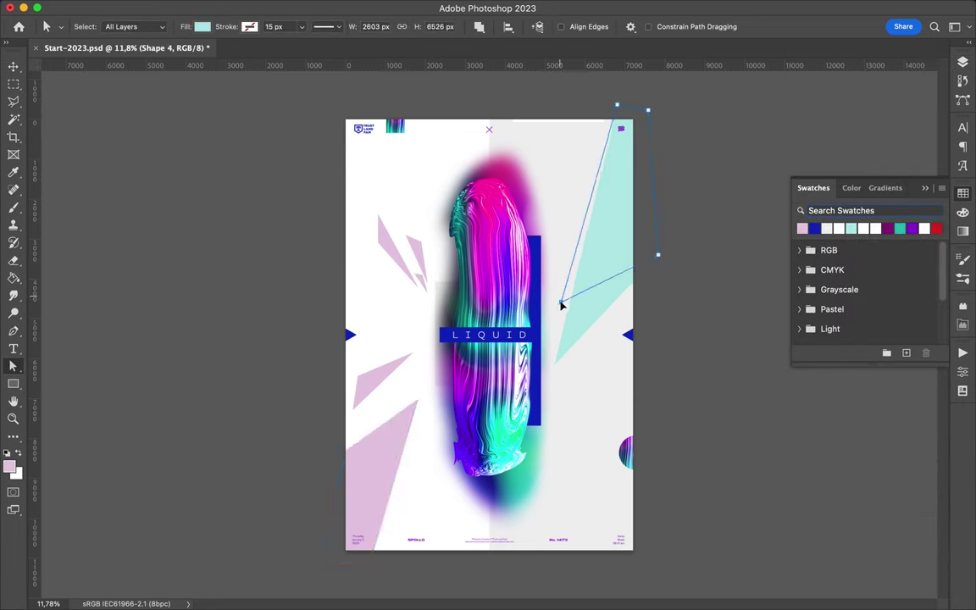
key("v")
key("a")
left_click(541, 280)
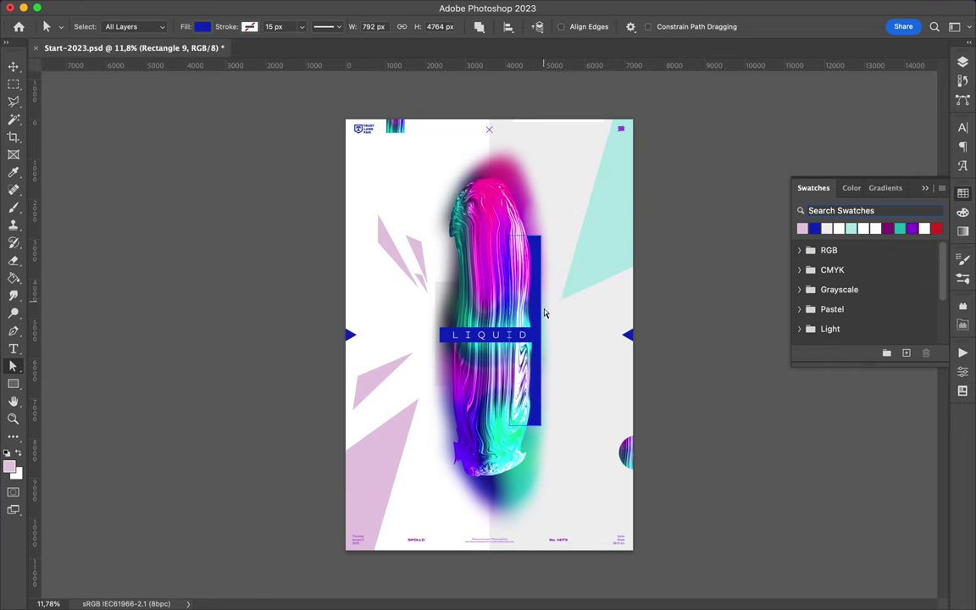
Step: Draw a white shard near the top of the blue bar and bring it to the front
key("u")
left_click_drag(463, 181, 496, 218)
left_click(202, 26)
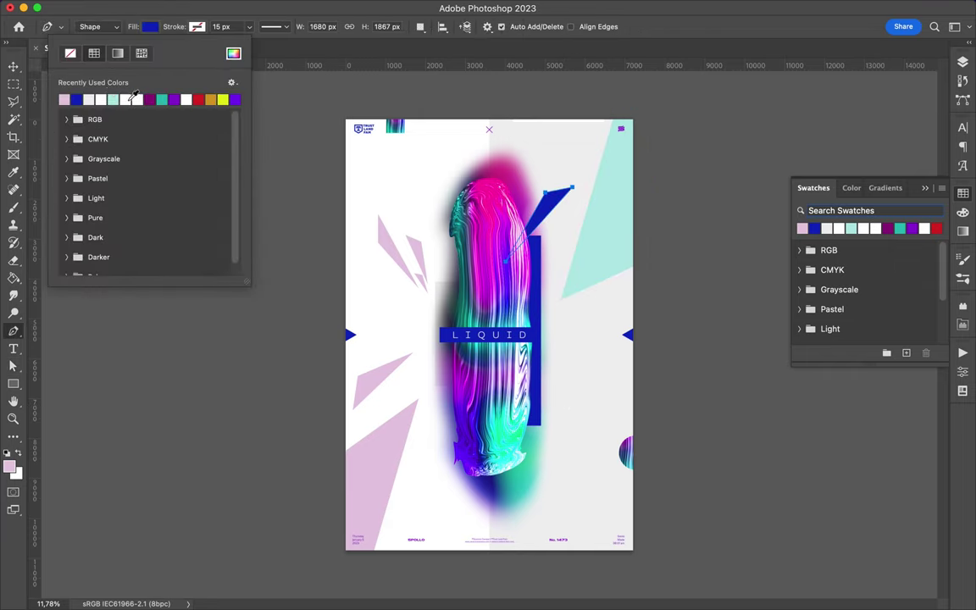
left_click(157, 96)
left_click(962, 62)
key("v")
scroll(856, 417, "up", 5)
key("ctrl+shift+bracketright")
left_click_drag(545, 213, 508, 298)
key("a")
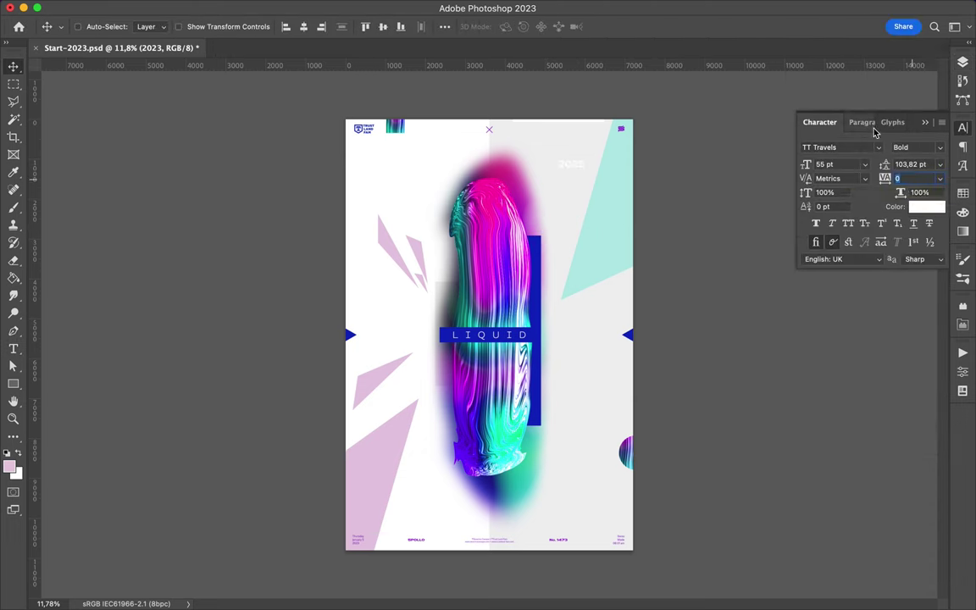
Step: Paste extra lines into the 2023 text and move its layer beneath Shape 4
double_click(576, 166)
key("ctrl+v")
key("ctrl+Return")
key("v")
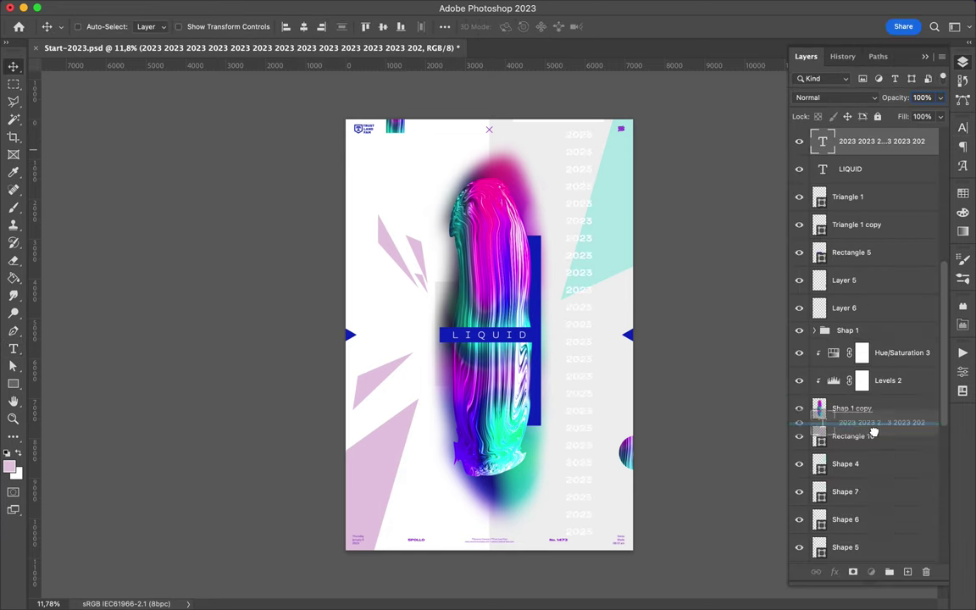
mouse_move(588, 393)
left_mouse_down()
mouse_move(532, 387)
mouse_move(572, 387)
left_mouse_up()
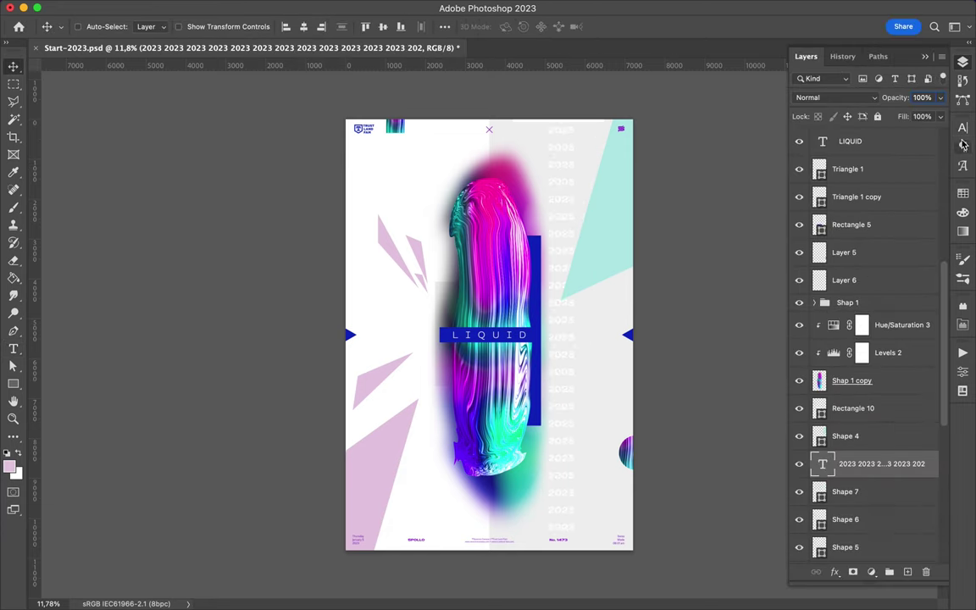
Step: Position the 2023 column down the right side and fade it to near-white
left_click(961, 138)
mouse_move(566, 241)
left_mouse_down()
mouse_move(370, 255)
mouse_move(453, 264)
mouse_move(562, 359)
left_mouse_up()
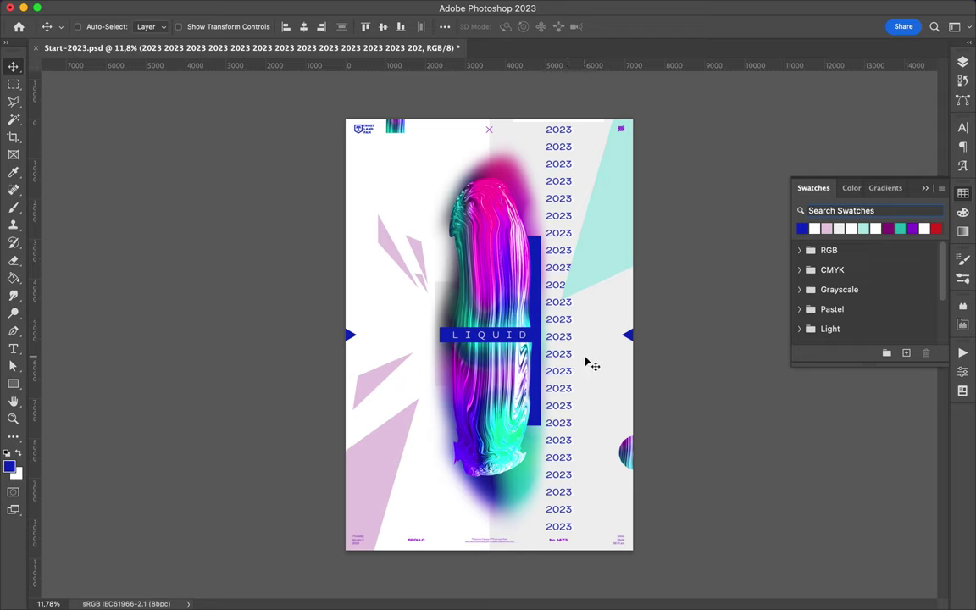
scroll(576, 360, "up", 3)
scroll(560, 353, "down", 2)
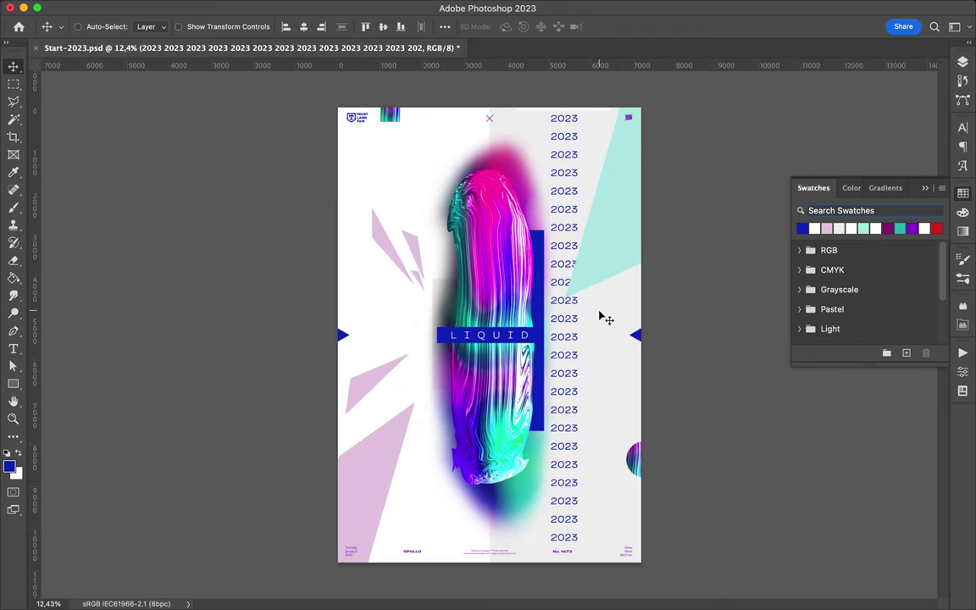
key("shift+alt+s")
Step: Place the striped tile at top centre with a bottom copy, and send the blue bar behind the liquid
left_click(487, 284)
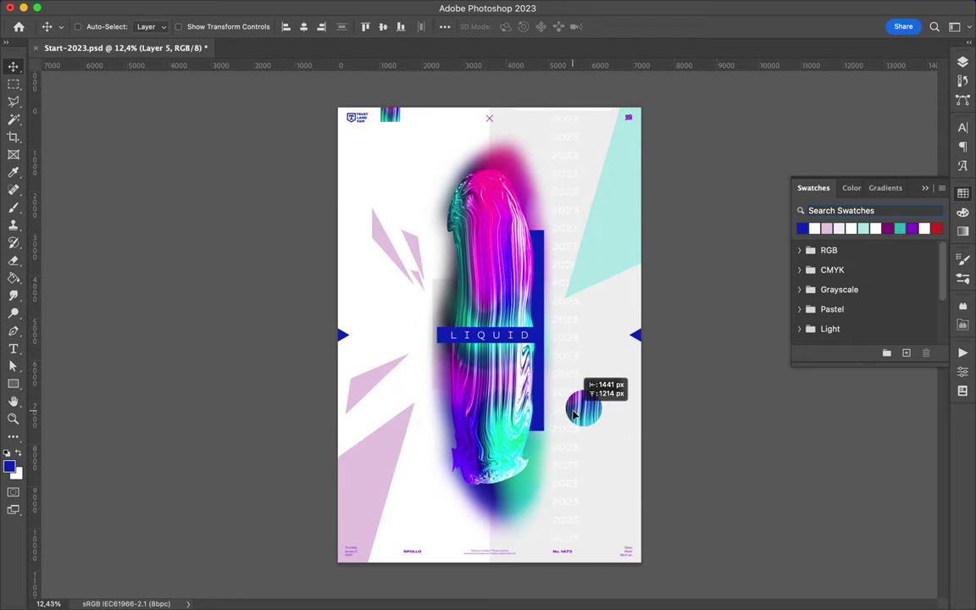
mouse_move(395, 121)
left_mouse_down()
mouse_move(490, 113)
mouse_move(490, 565)
left_mouse_up()
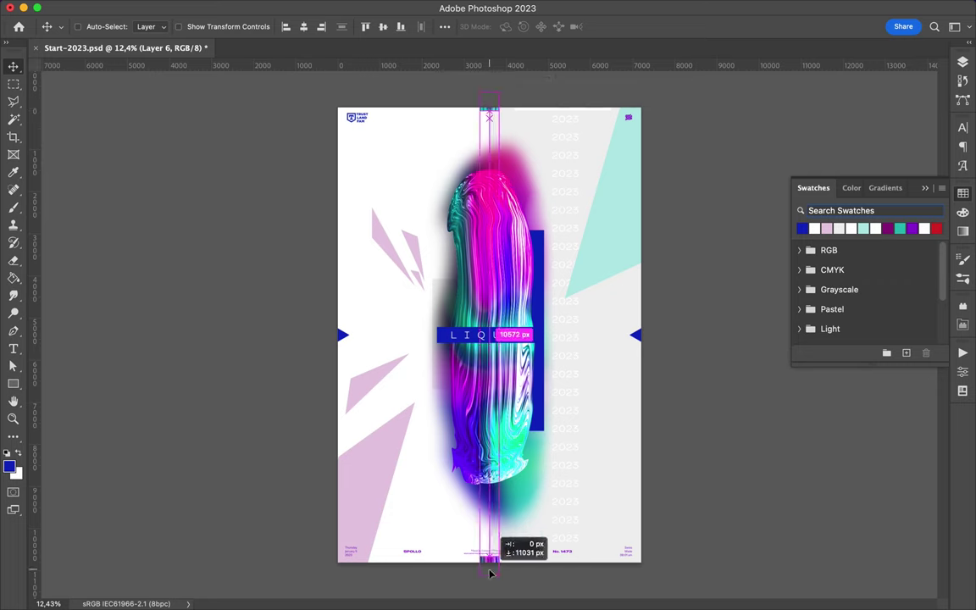
left_click(964, 79)
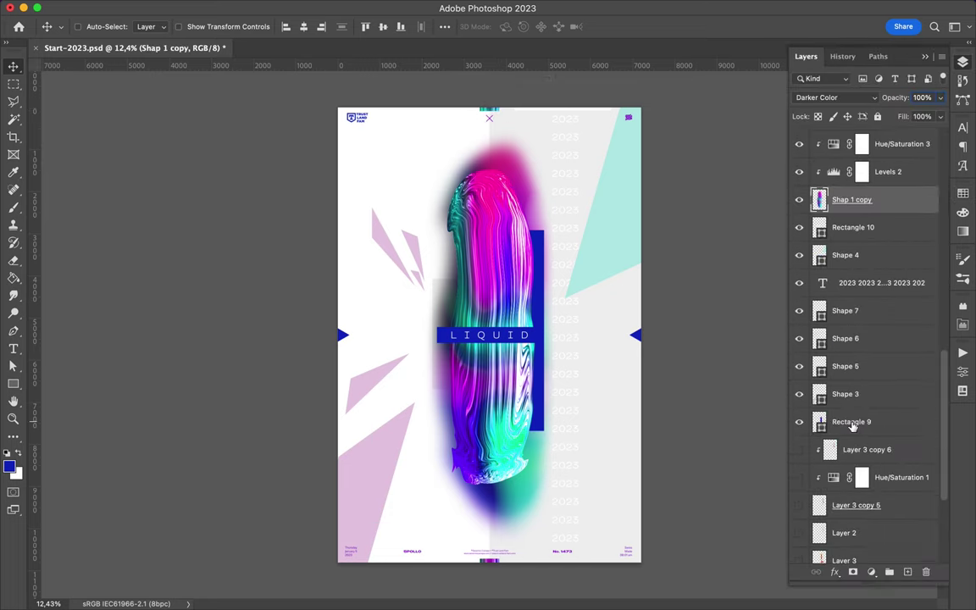
left_click(536, 274, "ctrl")
key("ctrl+bracketright")
key("ctrl+bracketright")
key("ctrl+bracketright")
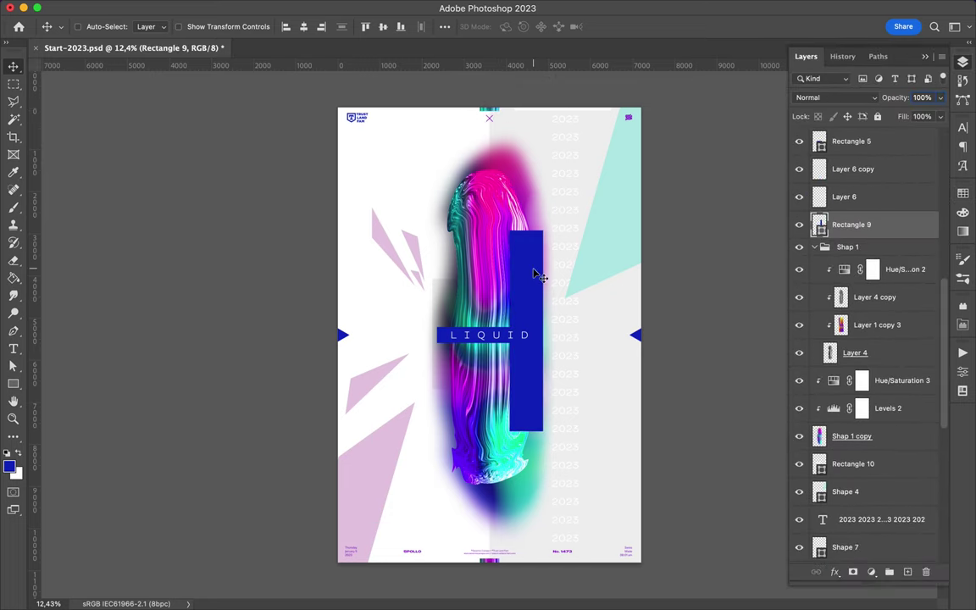
key("ctrl+shift+bracketleft")
Step: Move the white circle left, add a copy at the lower right, and save the document
left_click(437, 288, "ctrl")
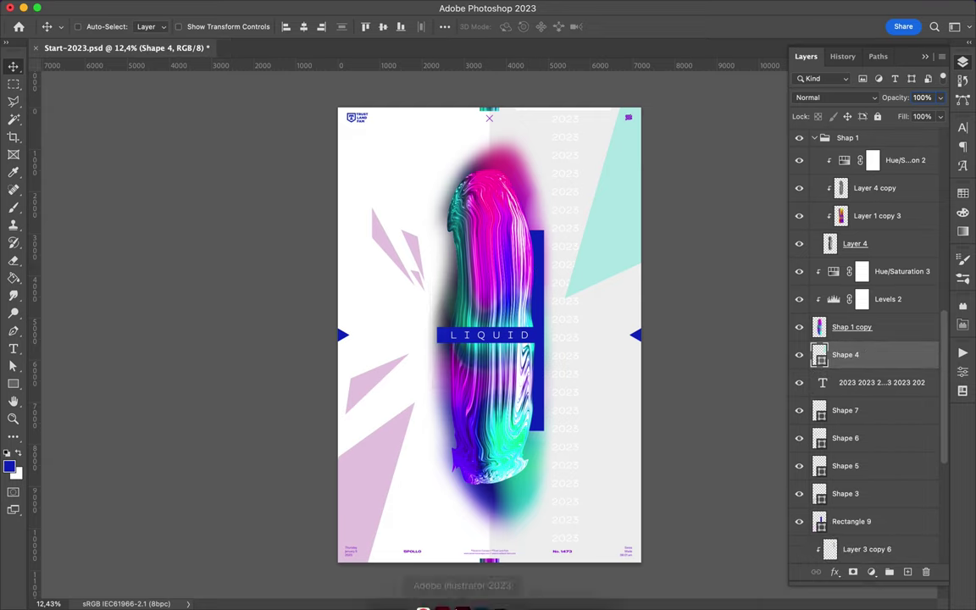
left_click(629, 121, "ctrl")
mouse_move(498, 337)
left_mouse_down()
mouse_move(436, 336)
mouse_move(322, 157)
mouse_move(374, 156)
mouse_move(331, 195)
left_mouse_up()
key("a")
key("v")
left_click_drag(597, 437, 627, 508)
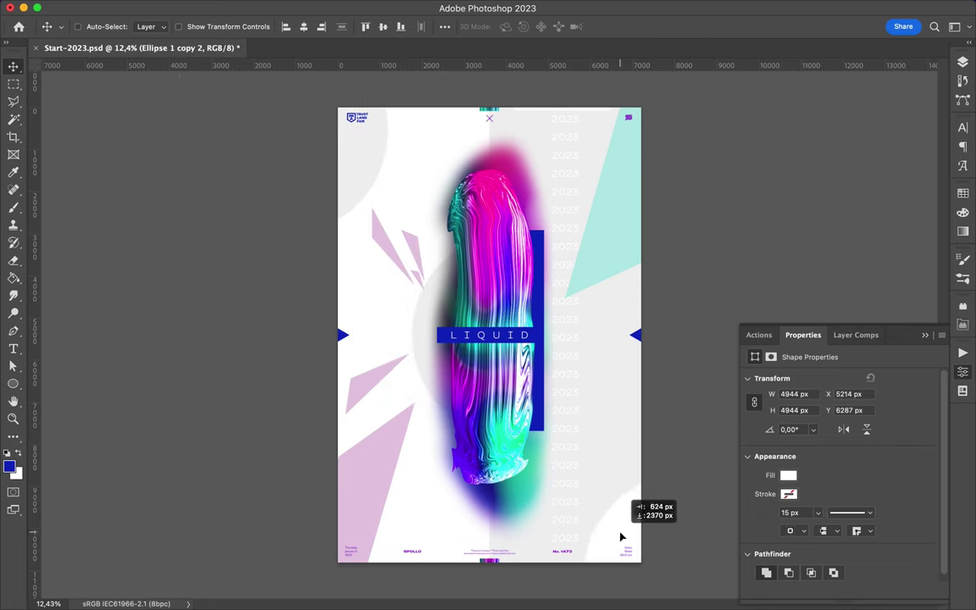
key("ctrl+s")
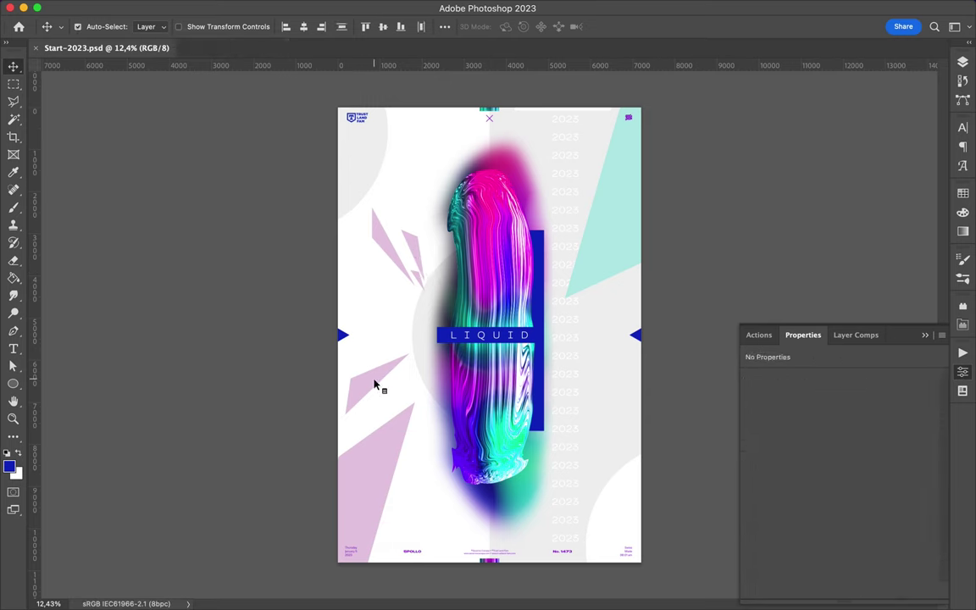
Step: Rotate the blue triangle to point upward and scatter copies on both sides of LIQUID
mouse_move(343, 334)
left_mouse_down()
mouse_move(338, 438)
mouse_move(432, 602)
mouse_move(461, 568)
left_mouse_up()
key("ctrl+t")
key("Return")
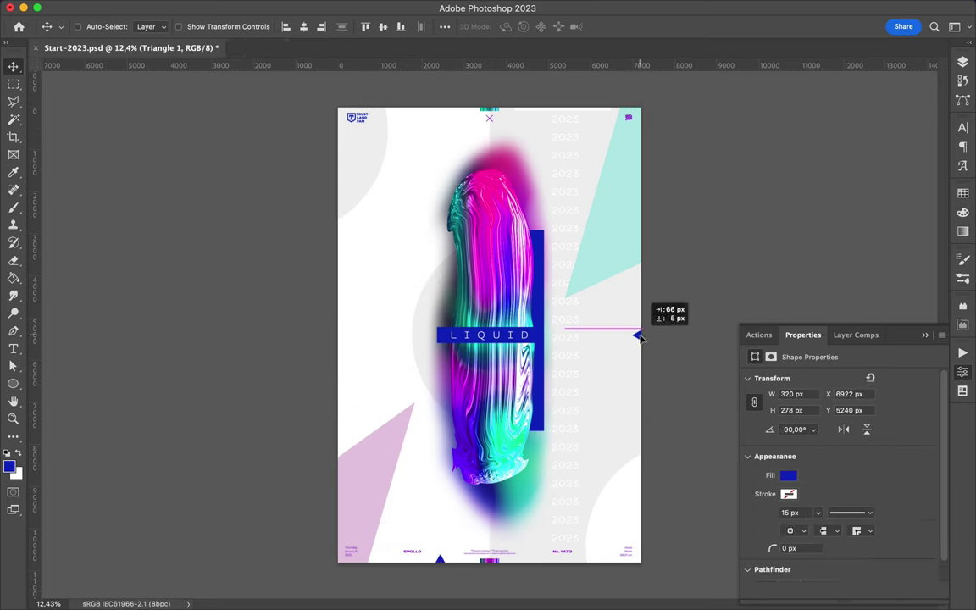
left_click_drag(640, 337, 436, 341)
mouse_move(607, 373)
left_mouse_down()
mouse_move(593, 328)
mouse_move(641, 370)
left_mouse_up()
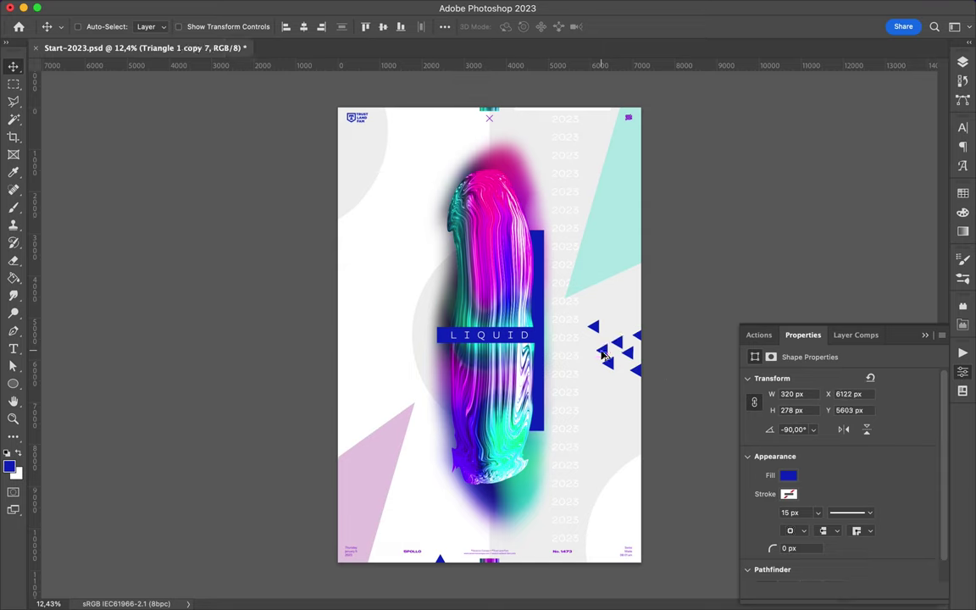
Step: Free-transform the small triangles into a scattered cluster beside LIQUID and choose their fill colour
left_click(602, 350, "shift")
key("ctrl+t")
left_click_drag(589, 322, 593, 335)
key("Return")
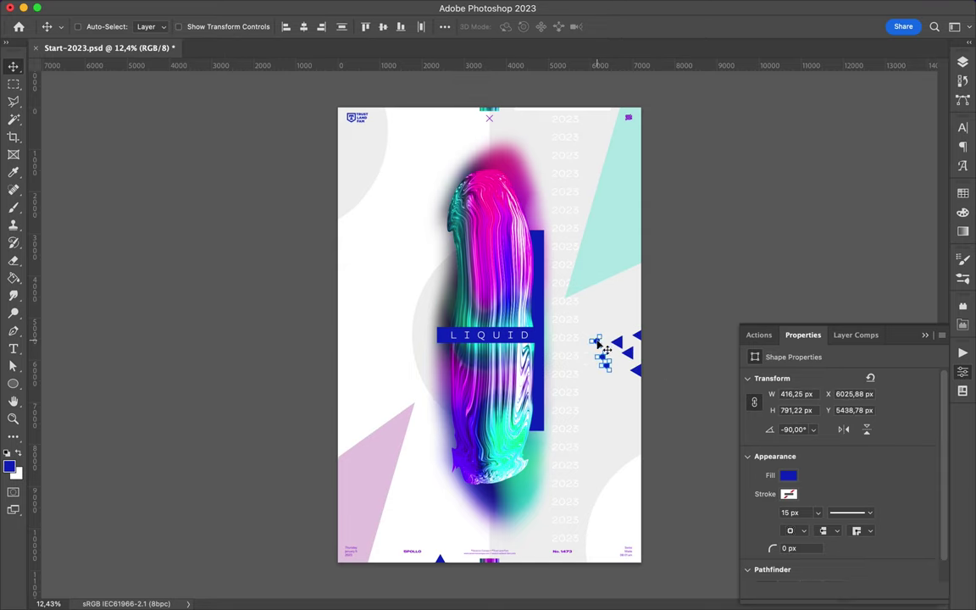
key("a")
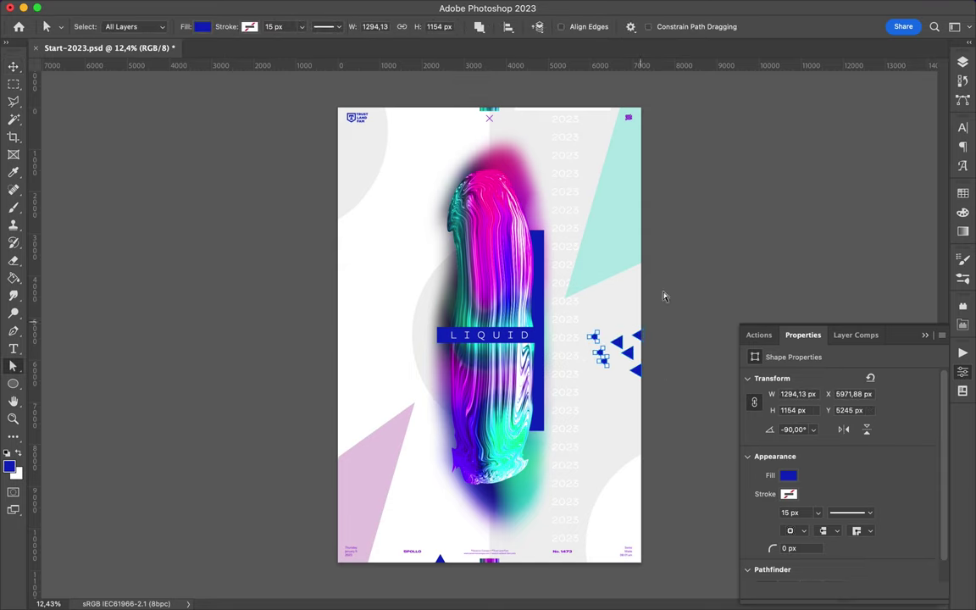
left_click(201, 27)
Step: Fill the LIQUID bar light cyan and change the LIQUID text weight
key("v")
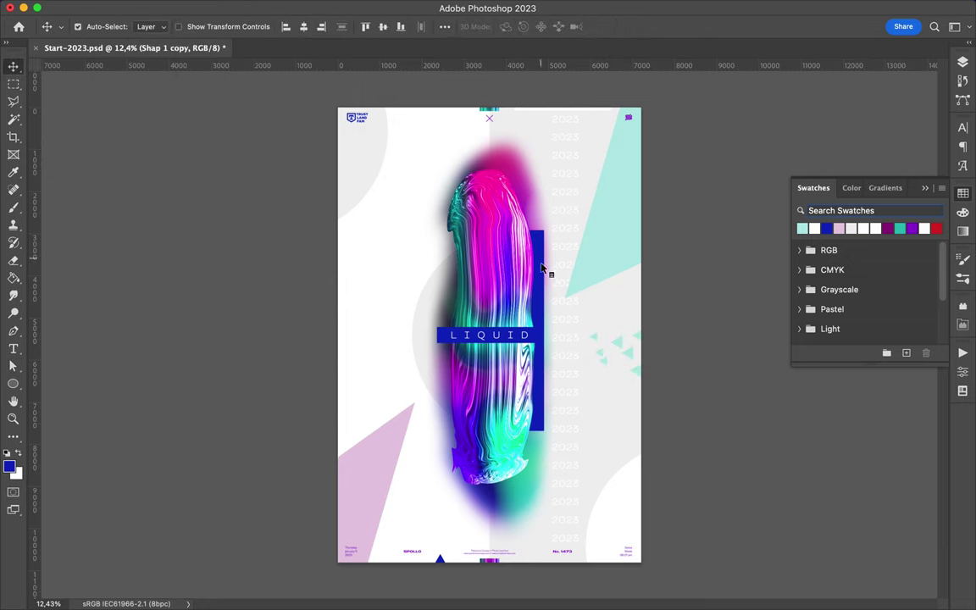
key("F7")
key("F7")
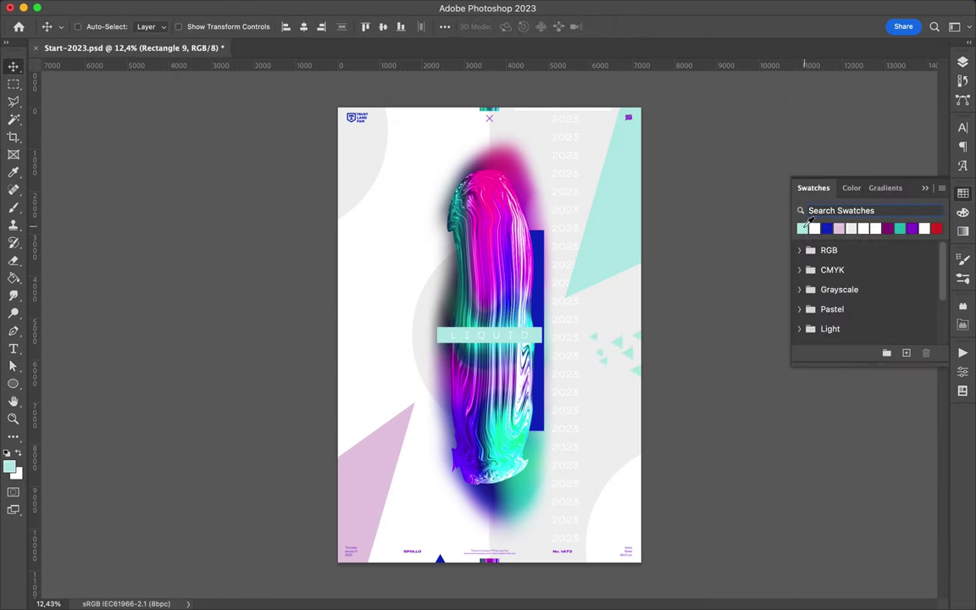
left_click(963, 127)
left_click(915, 148)
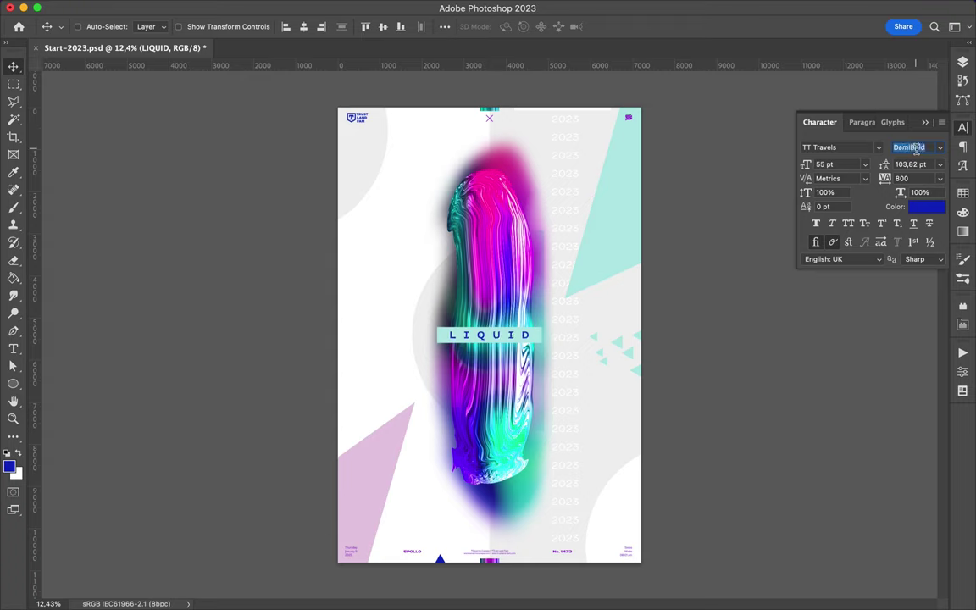
left_click(352, 184, "super")
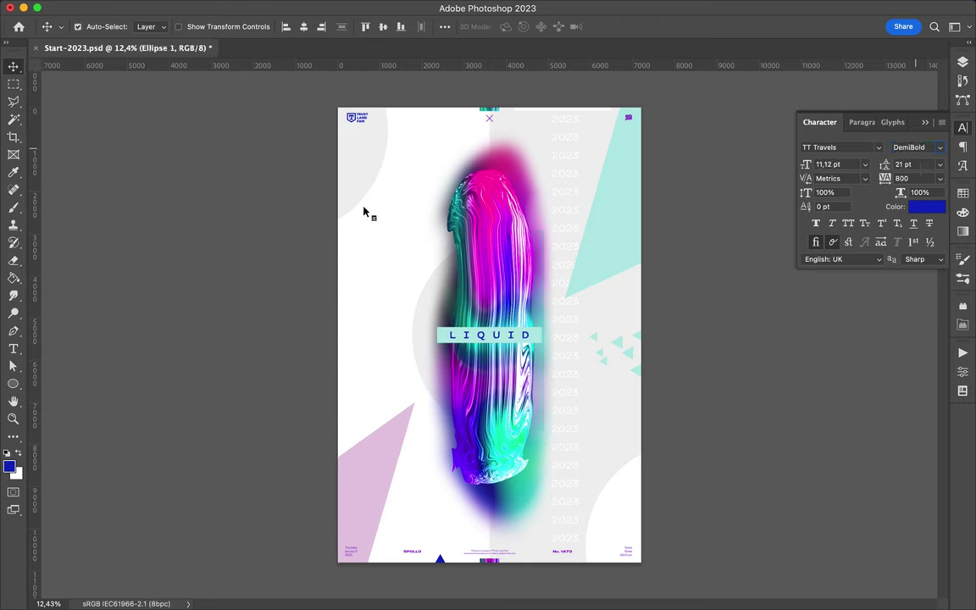
left_click(527, 339, "super")
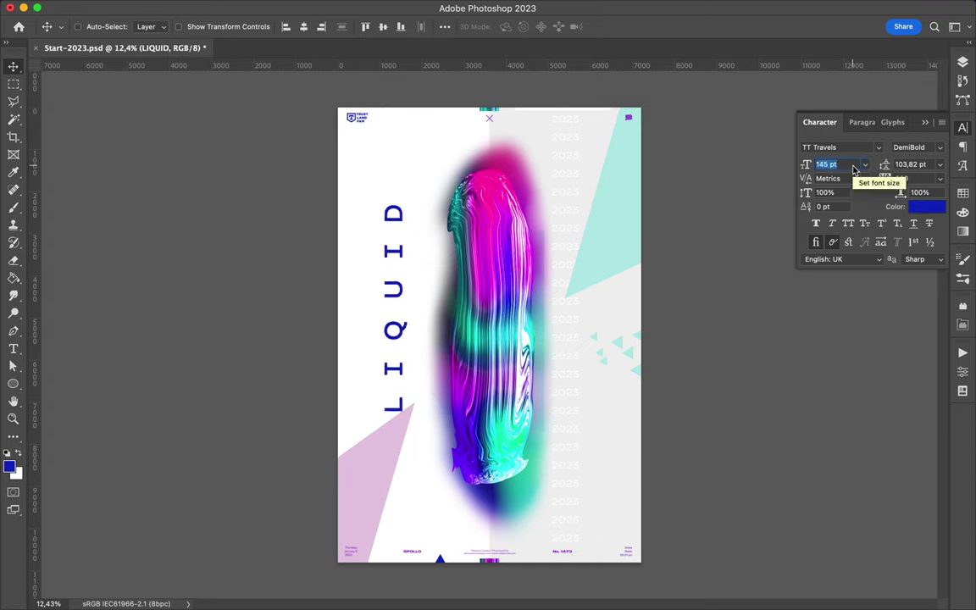
Step: Set the vertical LIQUID to 135 pt and move it and the pink triangle down
type("135")
key("Return")
left_click_drag(389, 279, 388, 306)
left_click_drag(383, 417, 382, 450)
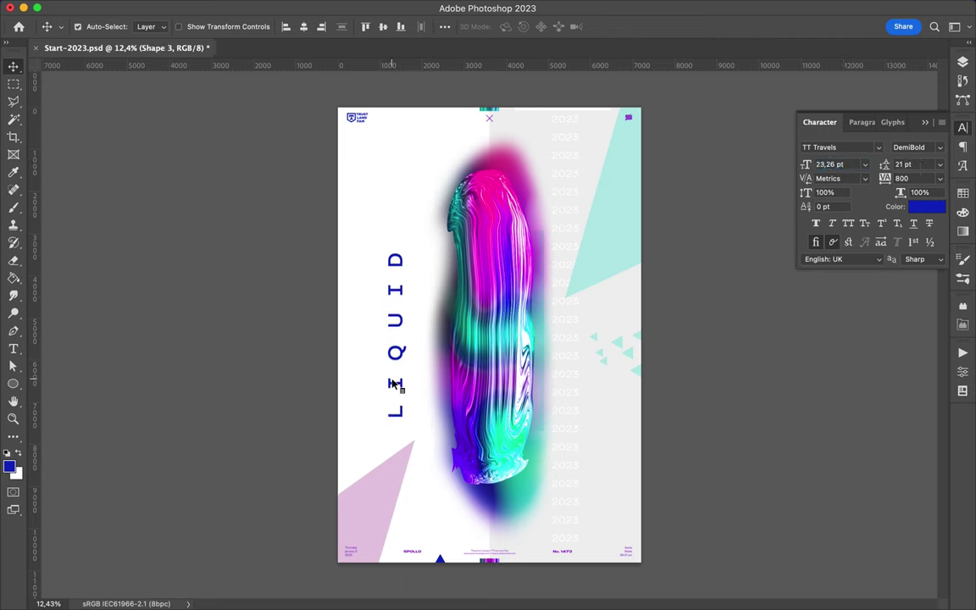
Step: Alt-drag two LIQUID copies to the right and scale one to about 247%
mouse_move(398, 384)
left_mouse_down()
mouse_move(604, 360)
mouse_move(632, 327)
left_mouse_up()
left_click(420, 341)
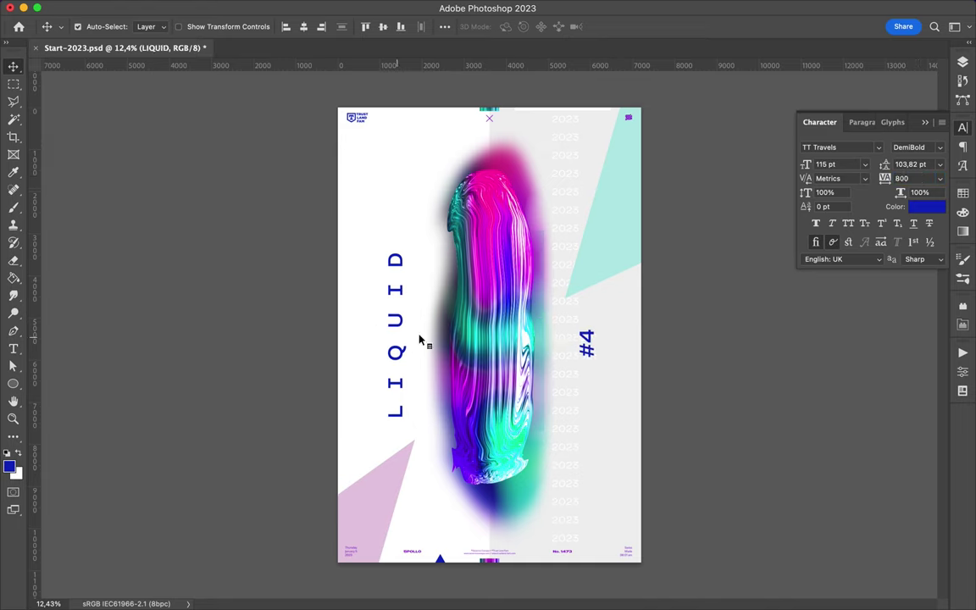
left_click_drag(395, 335, 447, 335)
key("ctrl+t")
left_click_drag(456, 419, 483, 552)
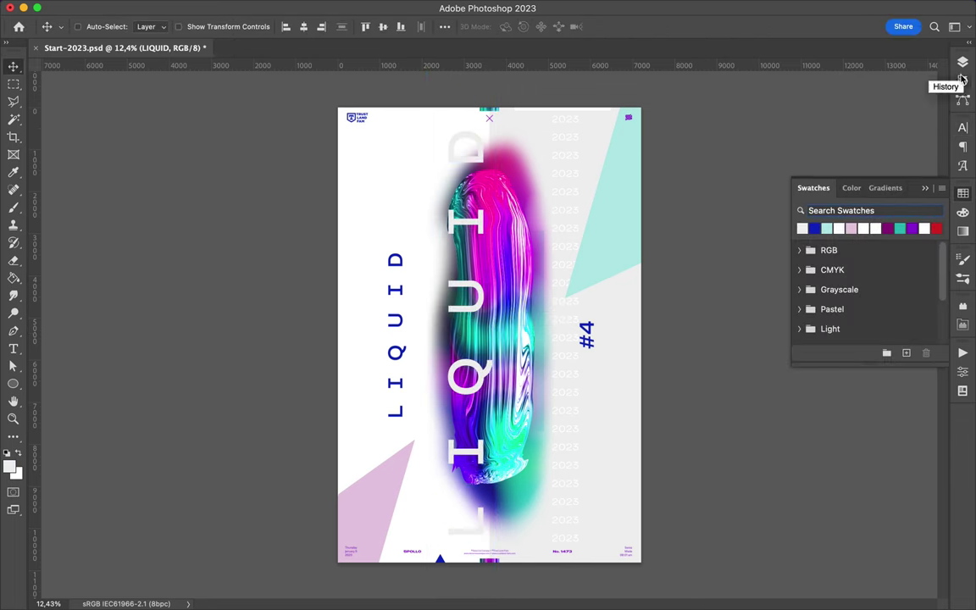
Step: Give the white LIQUID tracking 480 and a size of 324 pt
left_click(962, 127)
left_click(910, 178)
type("400")
key("Return")
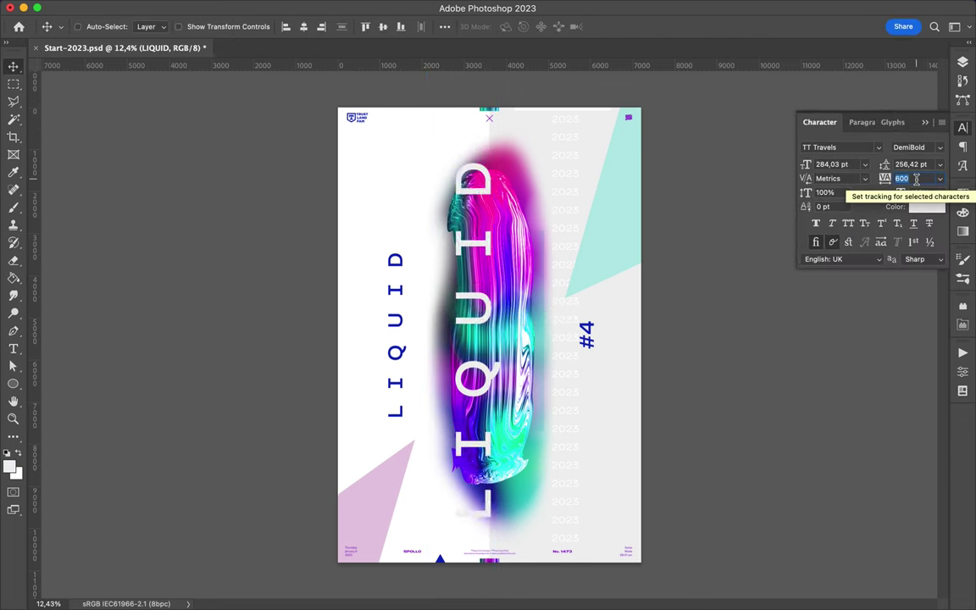
key("Up")
key("Up")
key("Up")
key("Up")
key("Up")
key("Up")
left_click(834, 164)
key("shift+Up")
key("shift+Up")
key("shift+Up")
key("shift+Up")
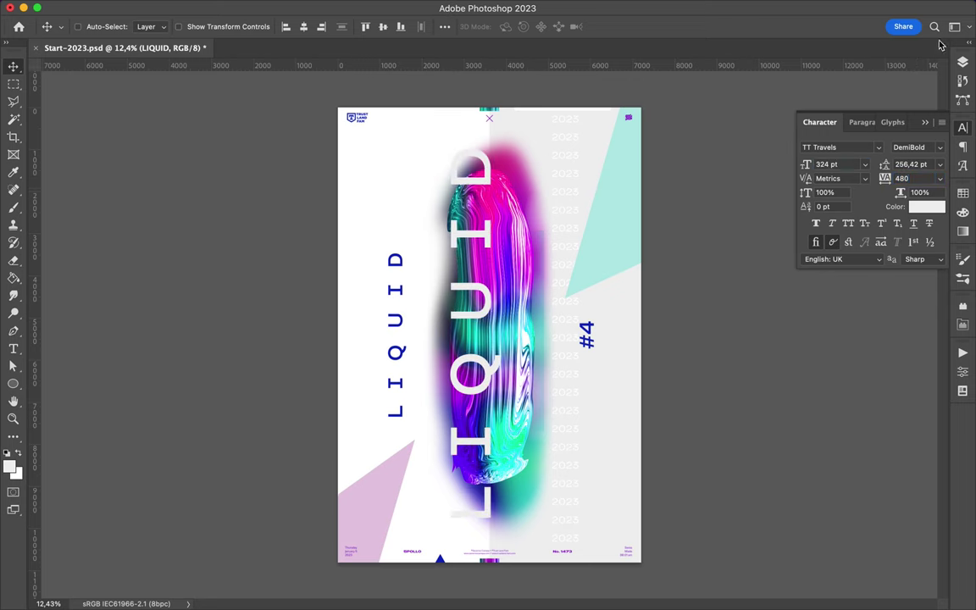
Step: Move #4 beside the blue vertical LIQUID and select its tracking value
key("F7")
left_click(799, 269)
left_click_drag(461, 315, 464, 316)
left_click(474, 318, "ctrl")
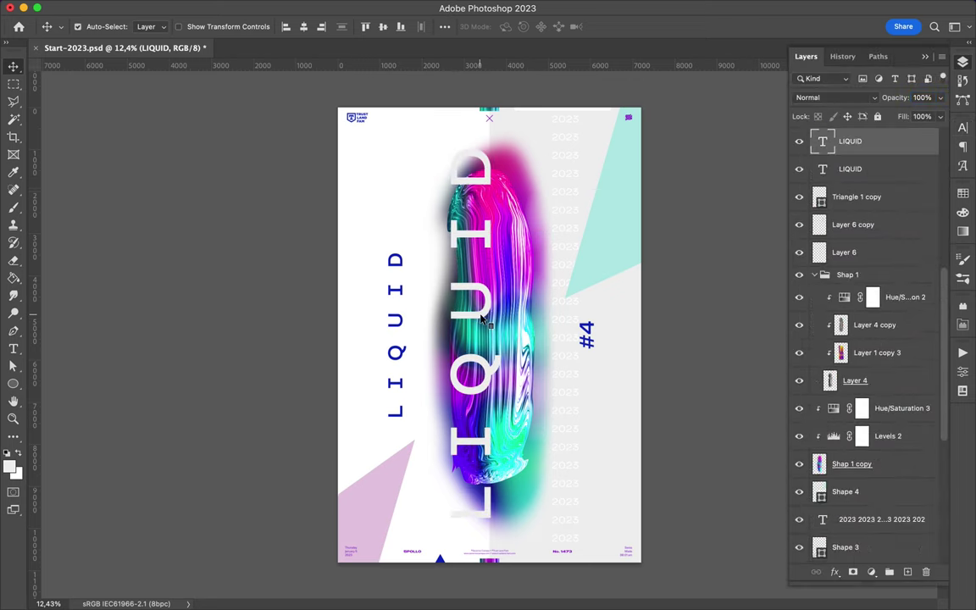
left_click_drag(590, 342, 426, 336)
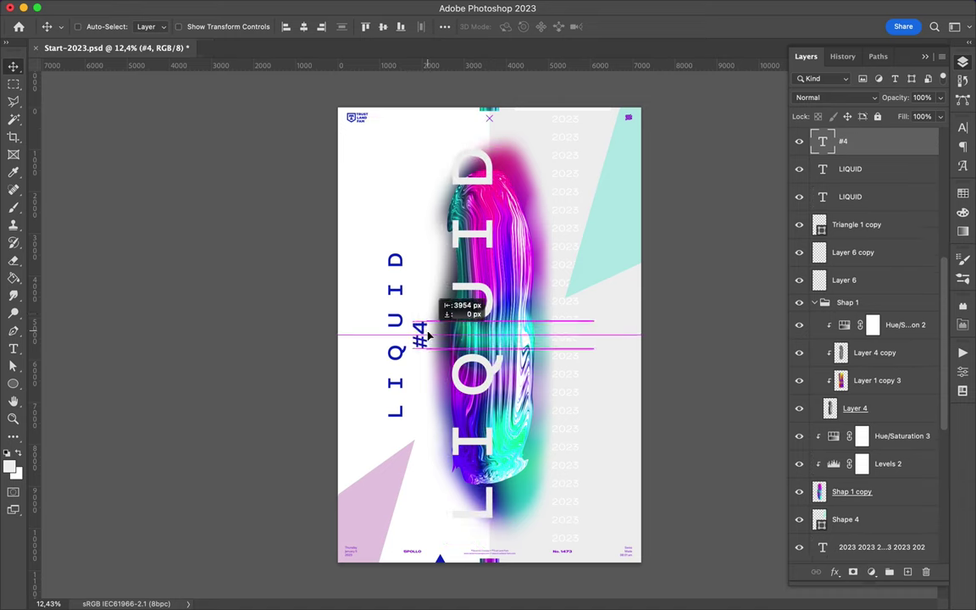
left_click(962, 127)
left_click(903, 179)
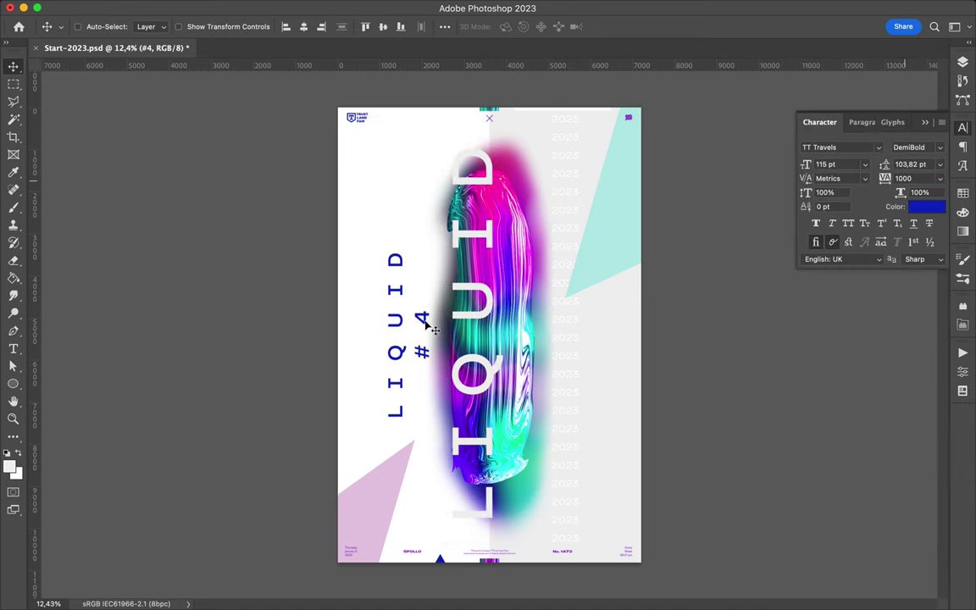
Step: Enlarge the 2023 column, make it Bold, and shift it left
left_click(574, 339, "ctrl")
key("ctrl+t")
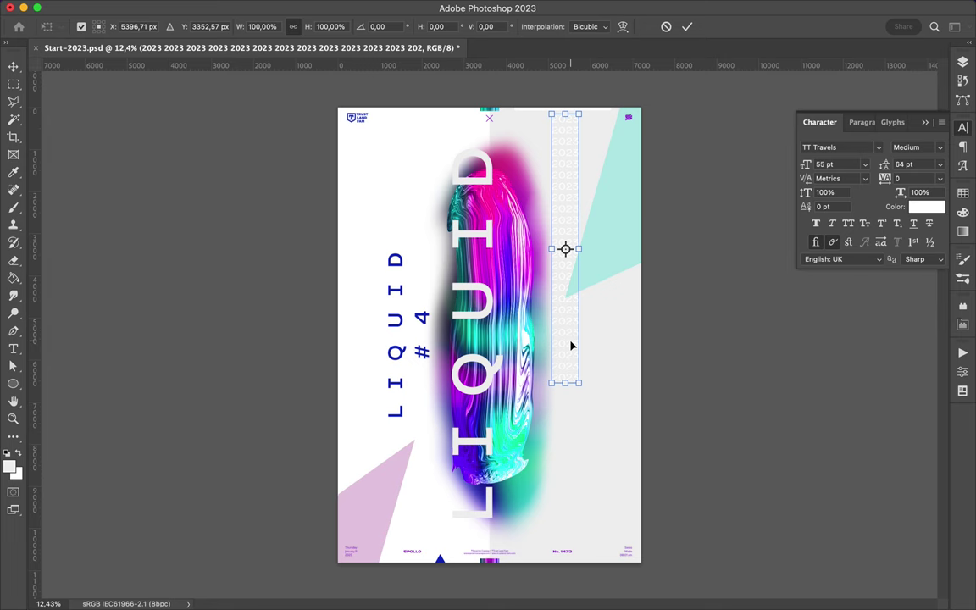
left_click_drag(653, 497, 652, 537)
key("Return")
left_click(918, 147)
left_click(887, 267)
left_click_drag(584, 311, 551, 311)
Step: Move the teal triangle and add an upside-down triangle copy at the top edge
left_click(489, 315, "ctrl")
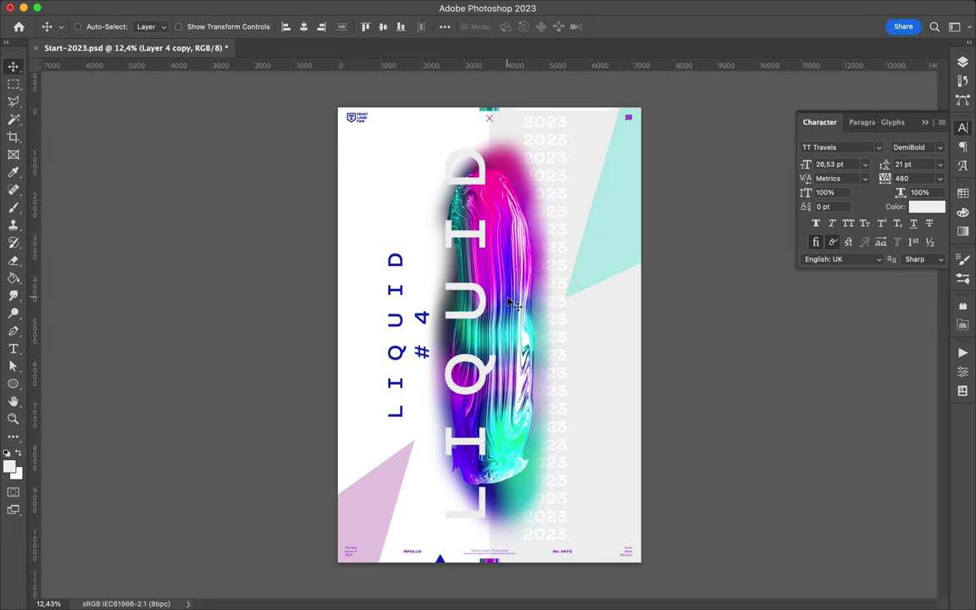
key("F7")
mouse_move(610, 258)
left_mouse_down()
mouse_move(620, 153)
mouse_move(598, 108)
left_mouse_up()
left_click_drag(364, 475, 377, 497)
left_click(628, 117)
key("ctrl+j")
key("ctrl+t")
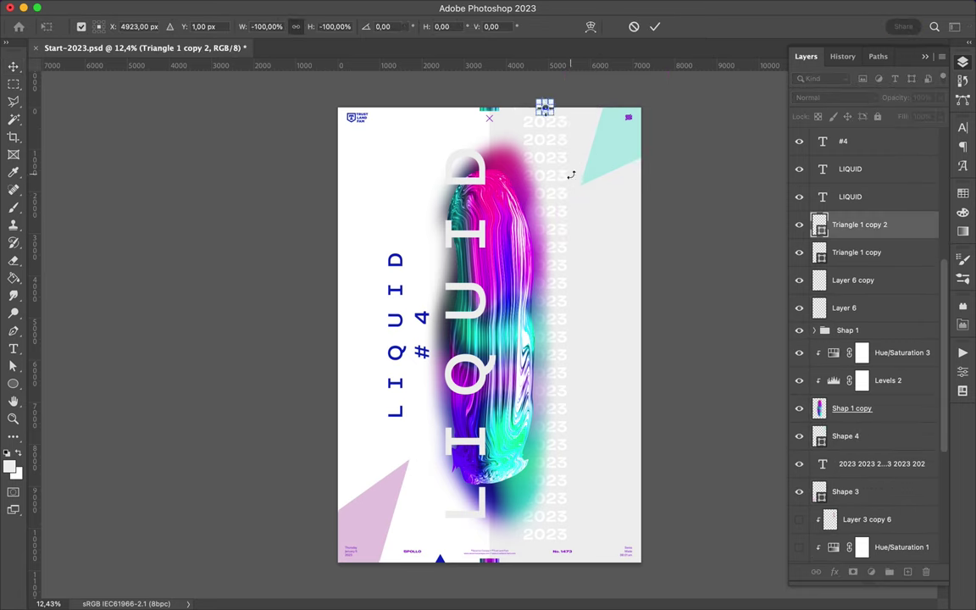
key("Return")
Step: Make #4 a huge white Black-weight numeral filling the grey area at right
left_click(485, 242, "ctrl")
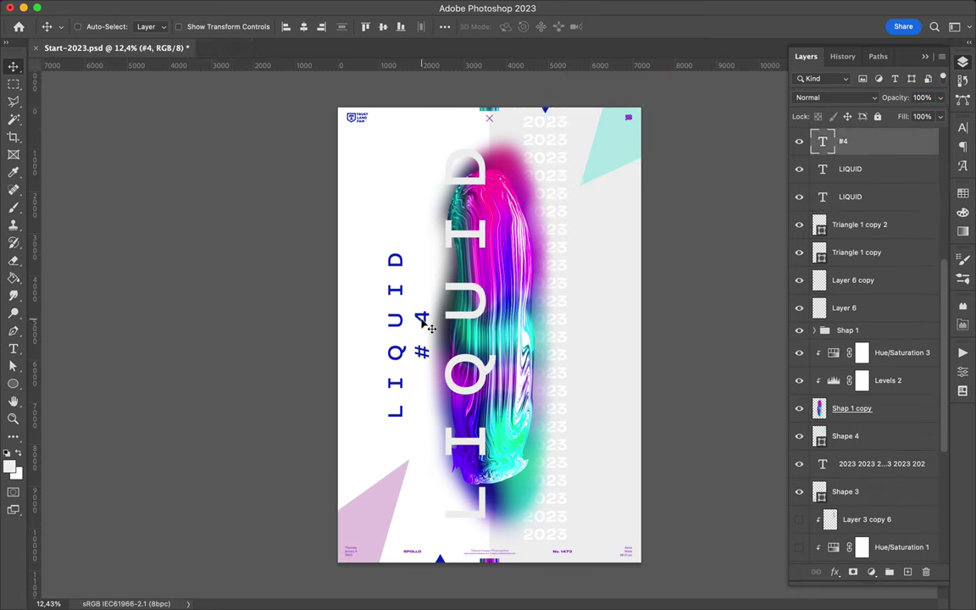
left_click_drag(398, 309, 580, 309)
key("F7")
left_click(926, 206)
key("Return")
key("ctrl+t")
mouse_move(623, 341)
left_mouse_down()
mouse_move(778, 346)
mouse_move(584, 331)
left_mouse_up()
left_click_drag(725, 239, 701, 312)
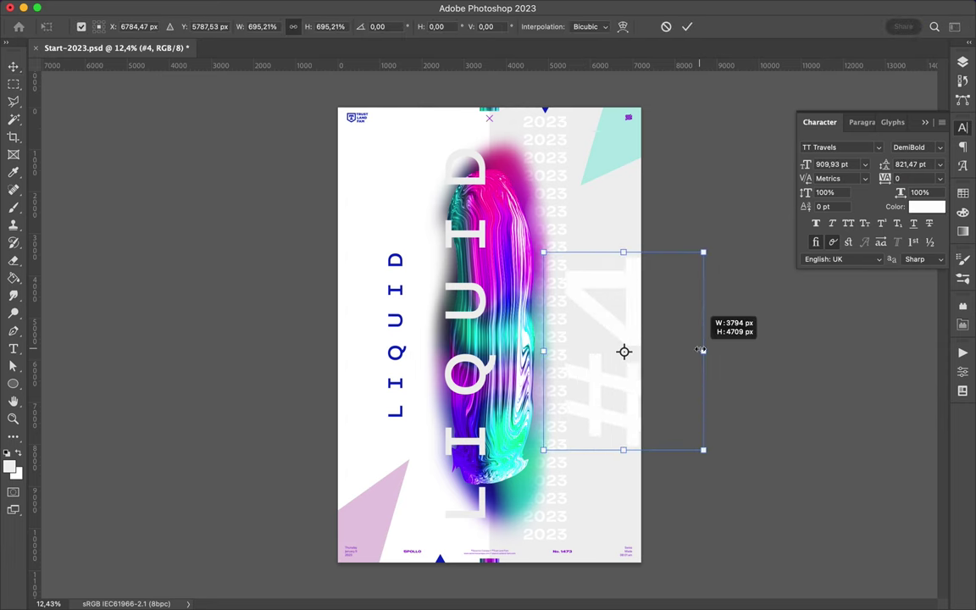
key("Return")
left_click_drag(630, 335, 643, 340)
left_click(926, 149)
left_click(863, 286)
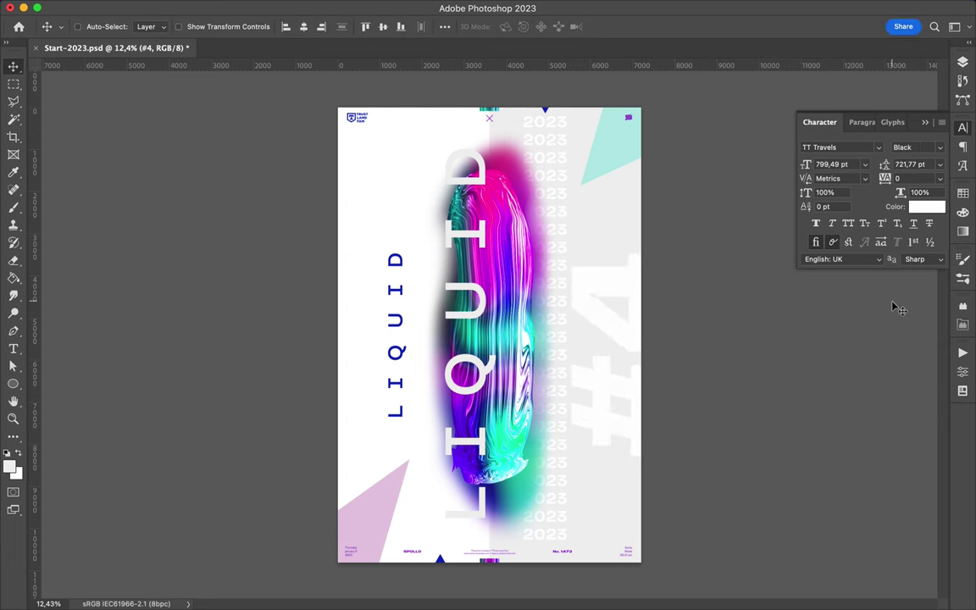
Step: Shrink and widely space the blue LIQUID, then delete the pink triangle
left_click(411, 336, "ctrl")
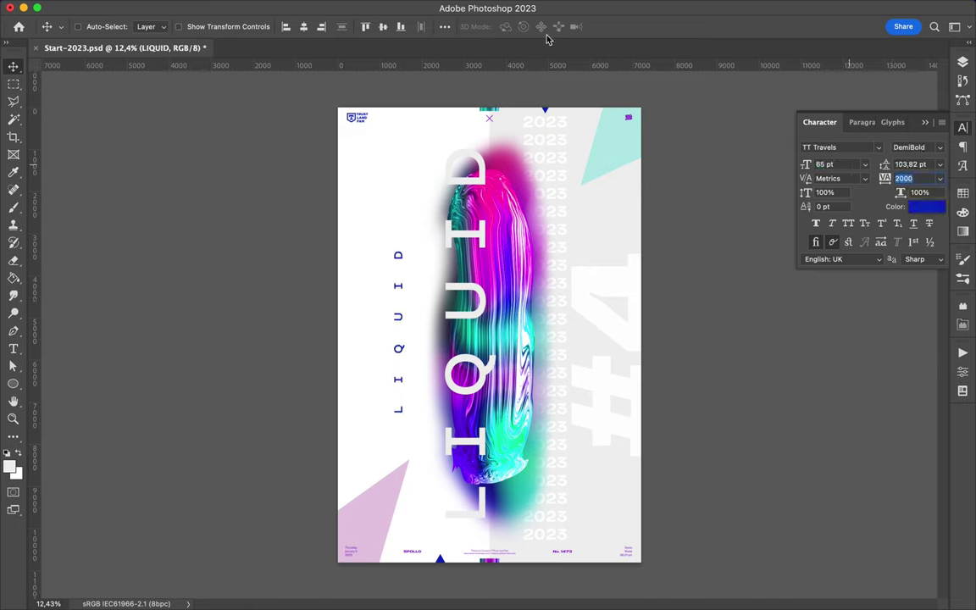
key("Return")
left_click(398, 317, "ctrl")
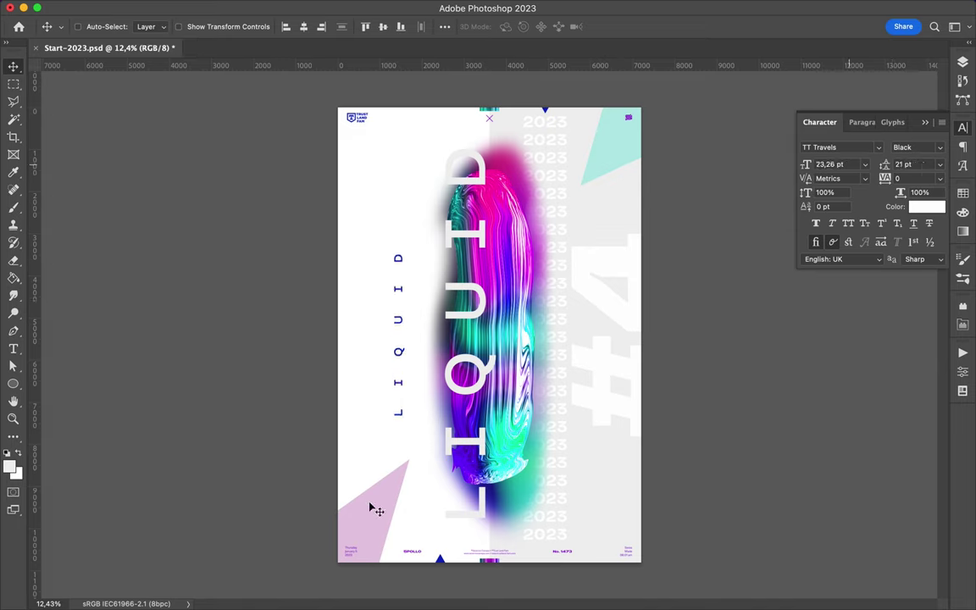
key("Delete")
Step: Select the Layer 7 texture and move it out of the Shap 1 group
left_click(604, 173, "ctrl")
left_click(525, 338, "ctrl")
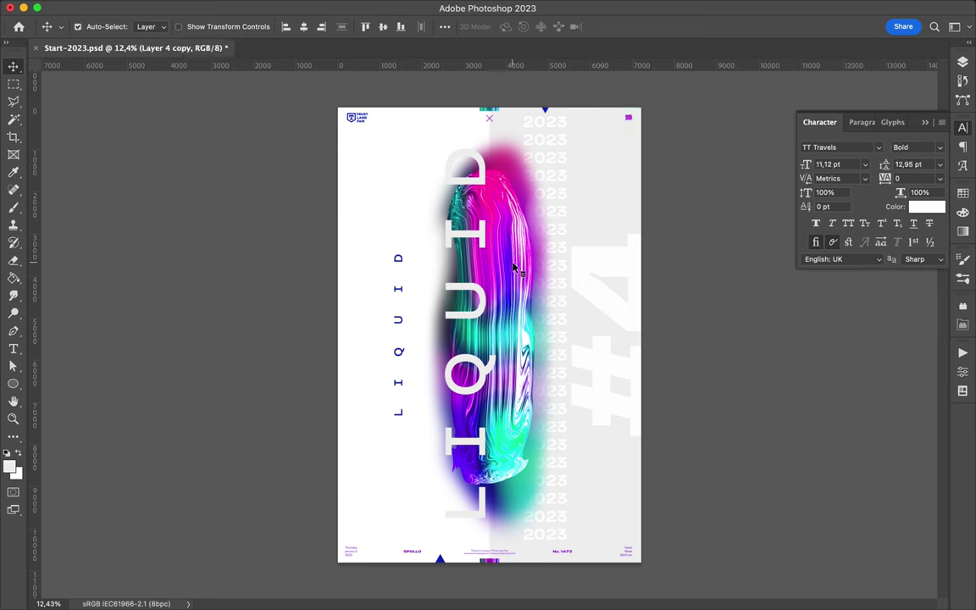
left_click(558, 404, "ctrl")
key("F7")
mouse_move(865, 380)
left_mouse_down()
mouse_move(865, 309)
mouse_move(865, 346)
left_mouse_up()
Step: Duplicate the Layer 7 texture, rotate and stretch it along the right edge, and blend it with Hard Light
left_click_drag(327, 331, 405, 395)
left_click_drag(343, 370, 702, 331)
key("ctrl+t")
mouse_move(519, 232)
left_mouse_down()
mouse_move(621, 202)
mouse_move(610, 100)
left_mouse_up()
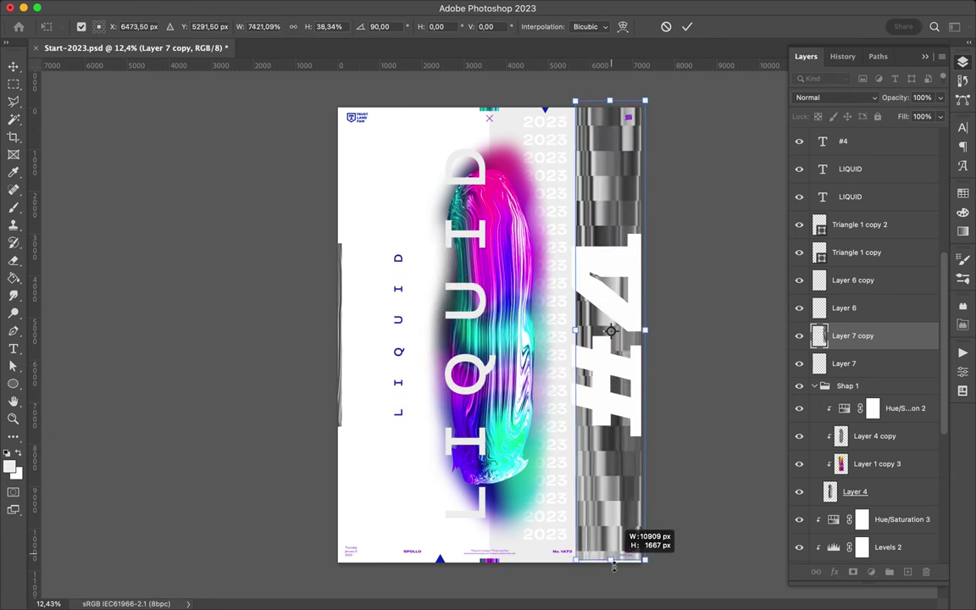
key("Return")
left_click(855, 97)
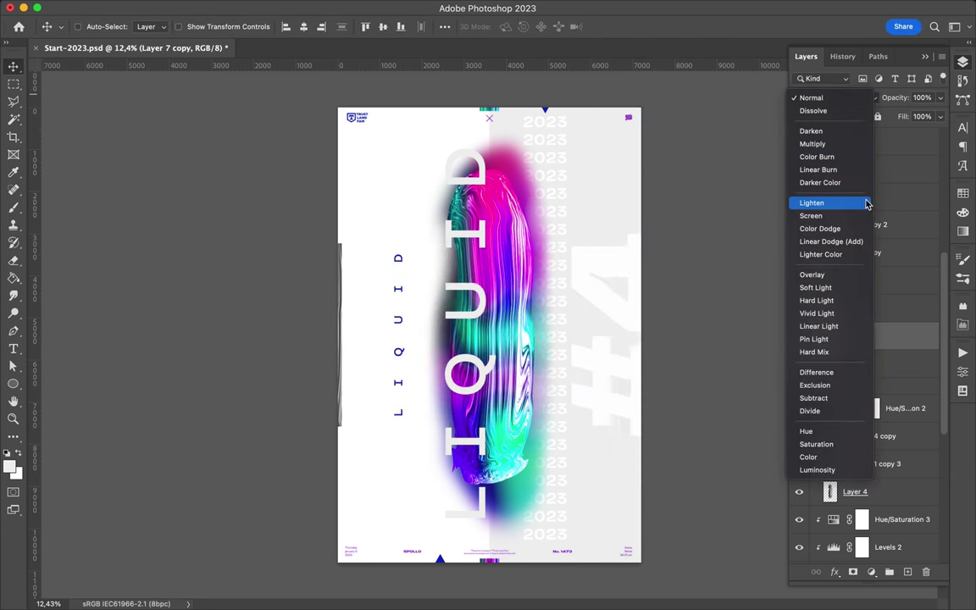
left_click(864, 300)
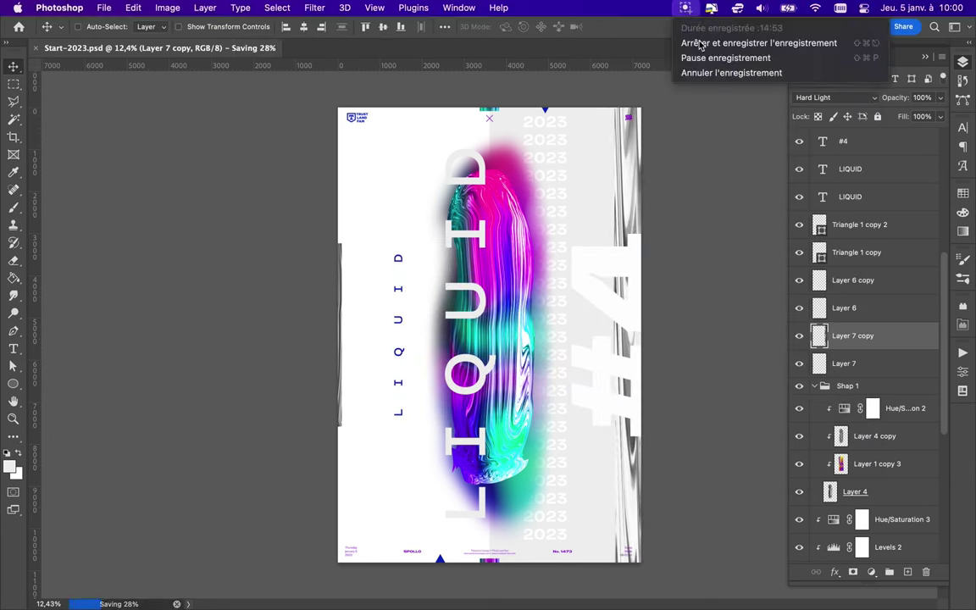